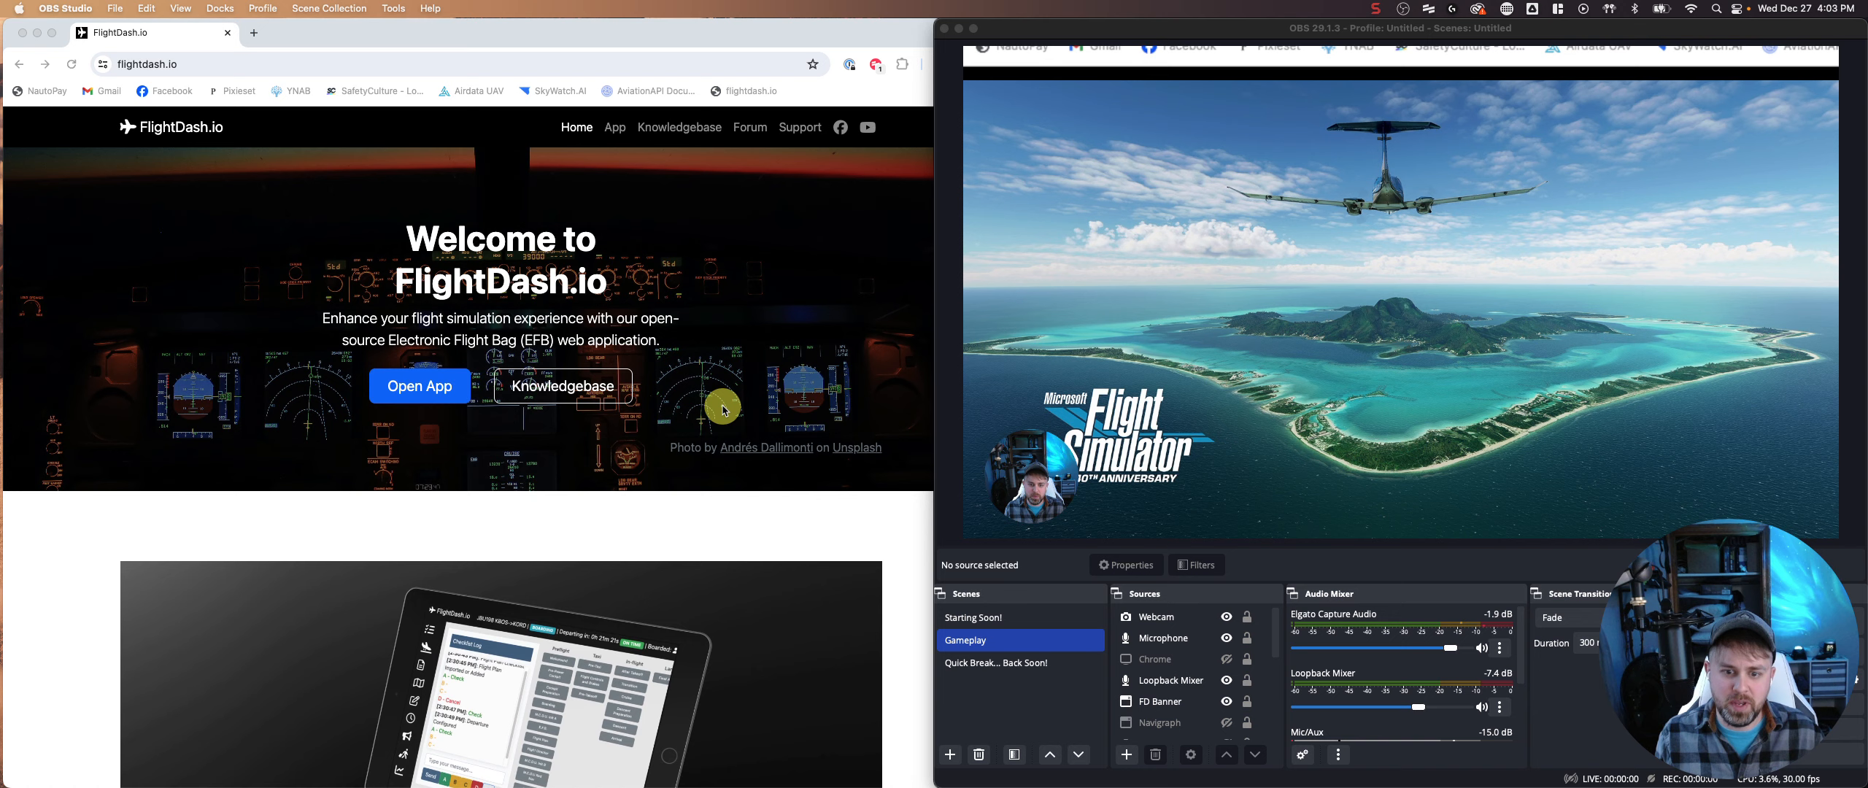
# - Shrink the FlightDash.io browser window and position it so that it does not overlap the OBS window
pyautogui.click(794, 35)
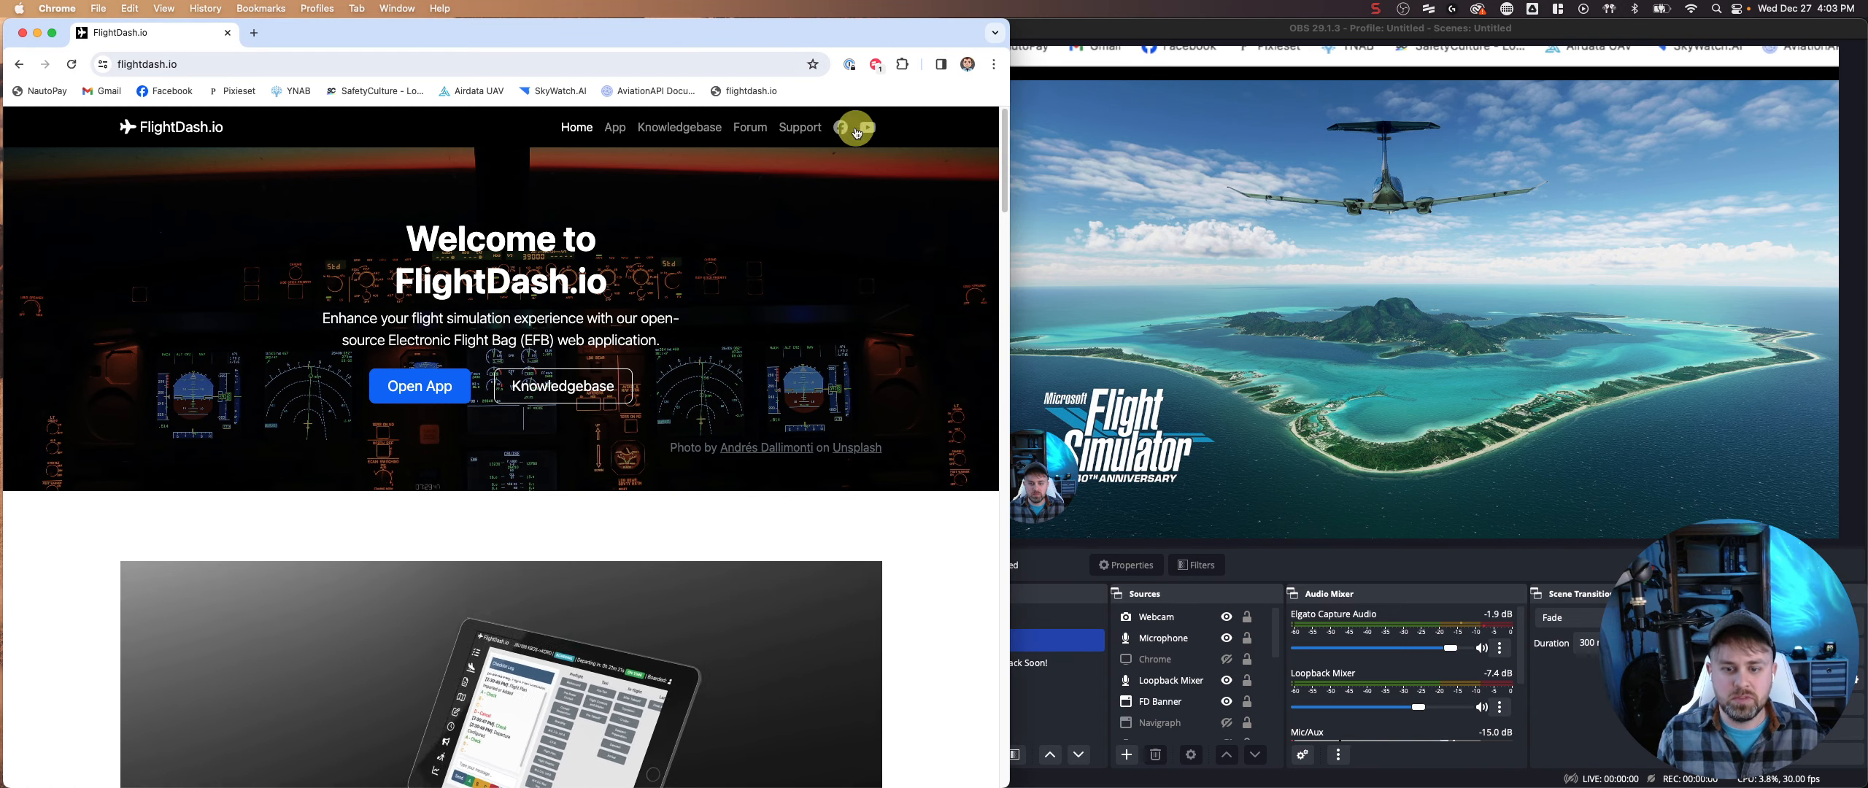
pyautogui.moveTo(1003, 778); pyautogui.dragTo(901, 653)
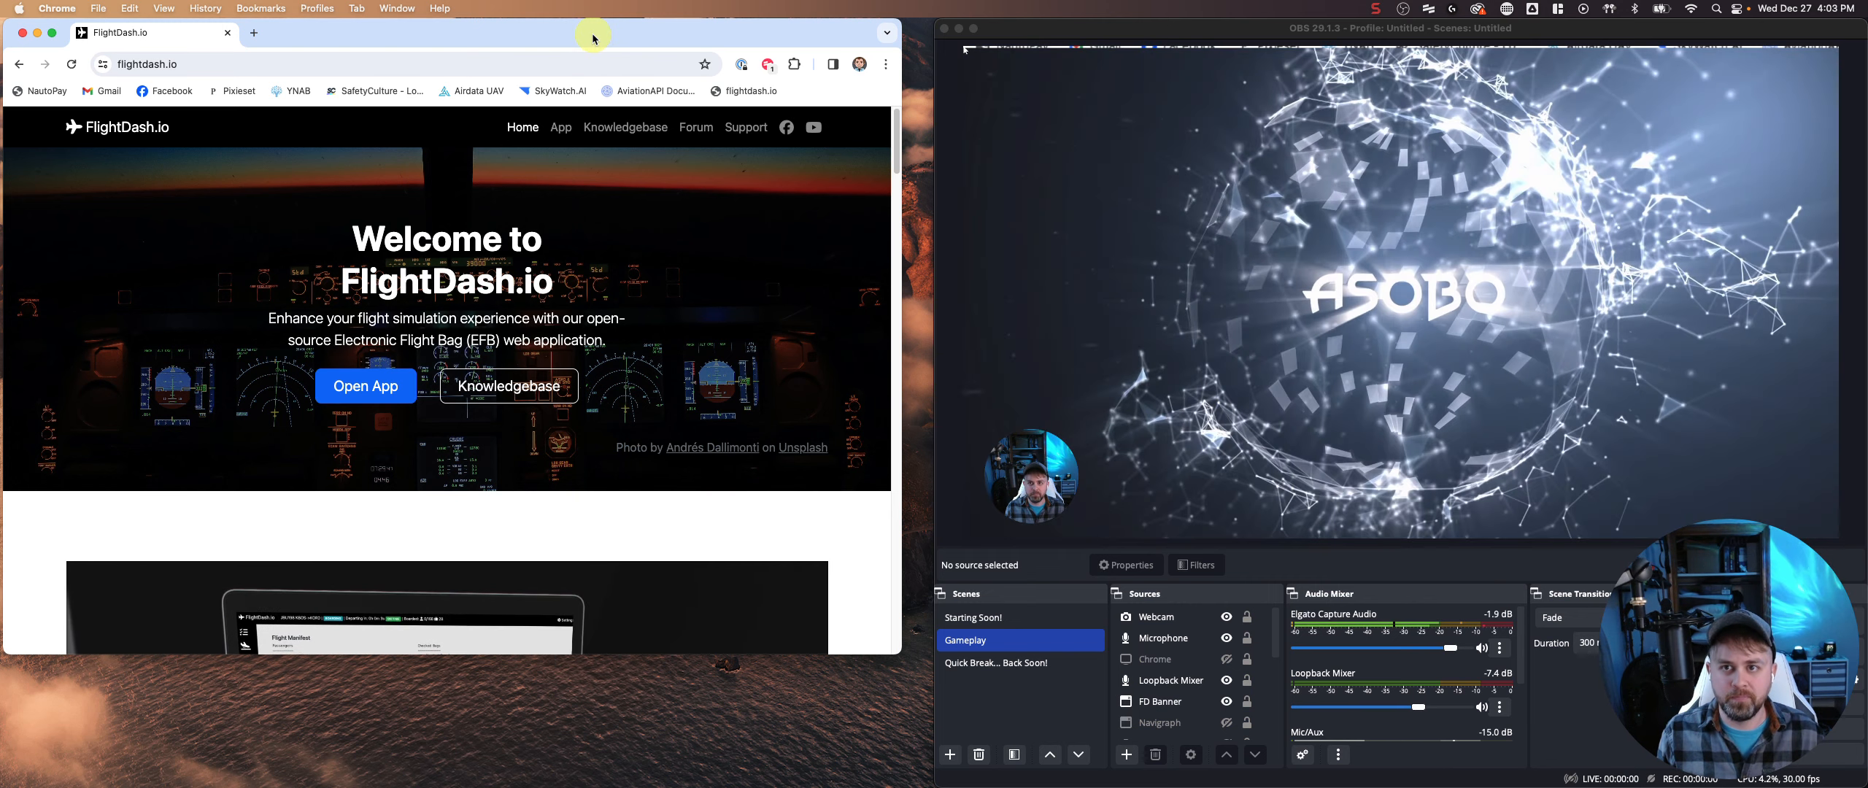
pyautogui.moveTo(594, 38); pyautogui.dragTo(608, 43)
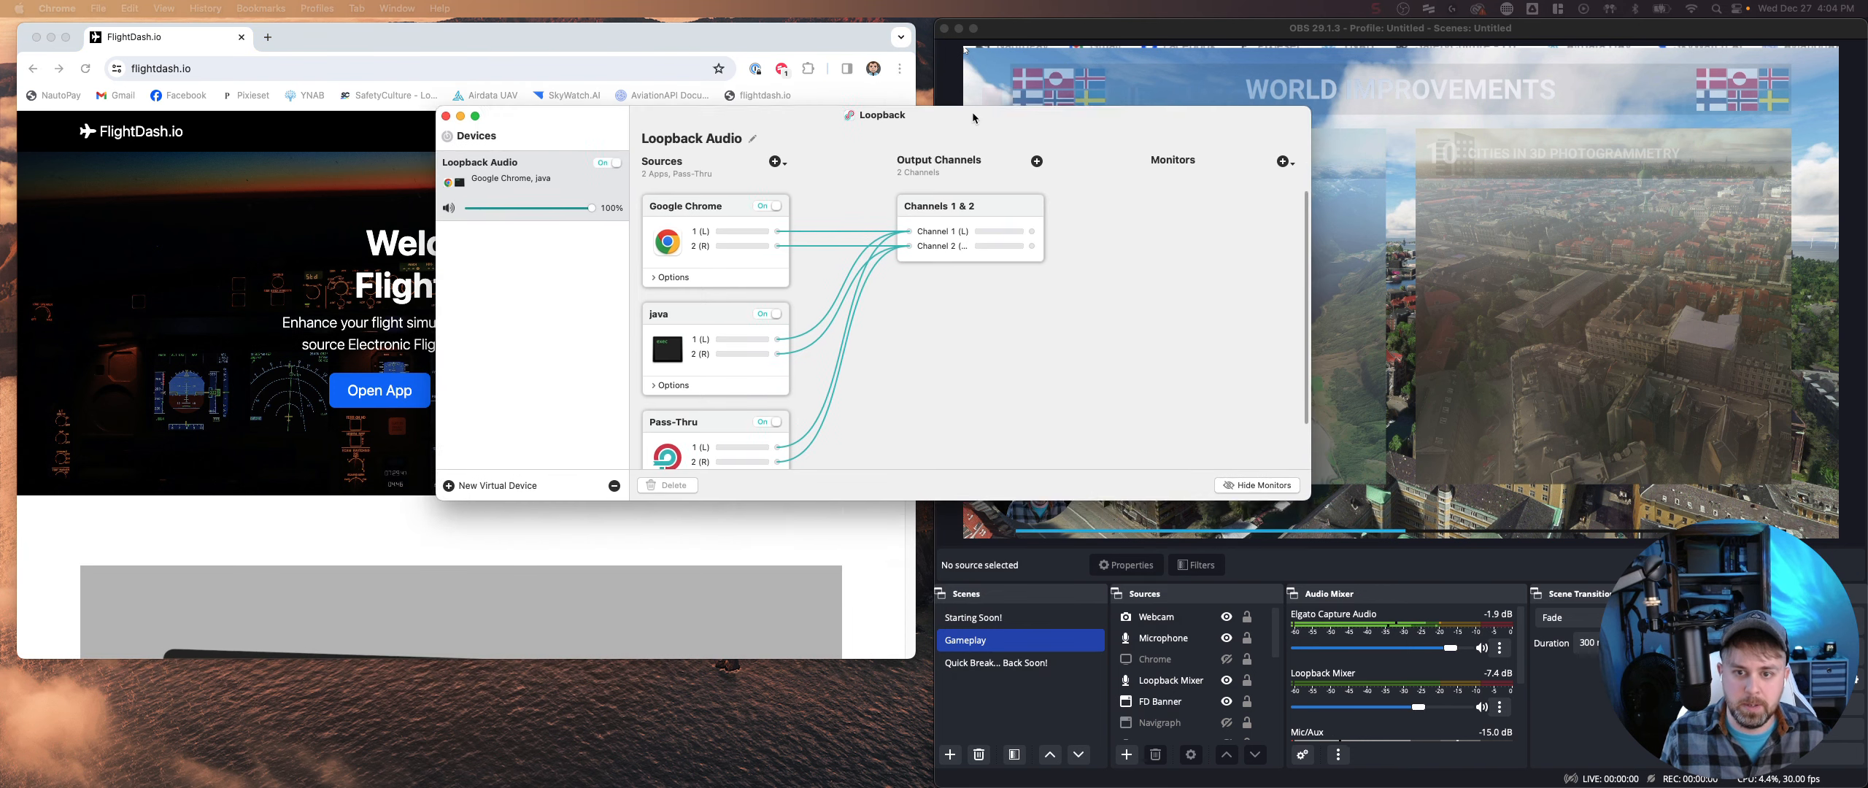
# - Shift the Loopback window slightly and close it
pyautogui.moveTo(977, 116); pyautogui.dragTo(1029, 133)
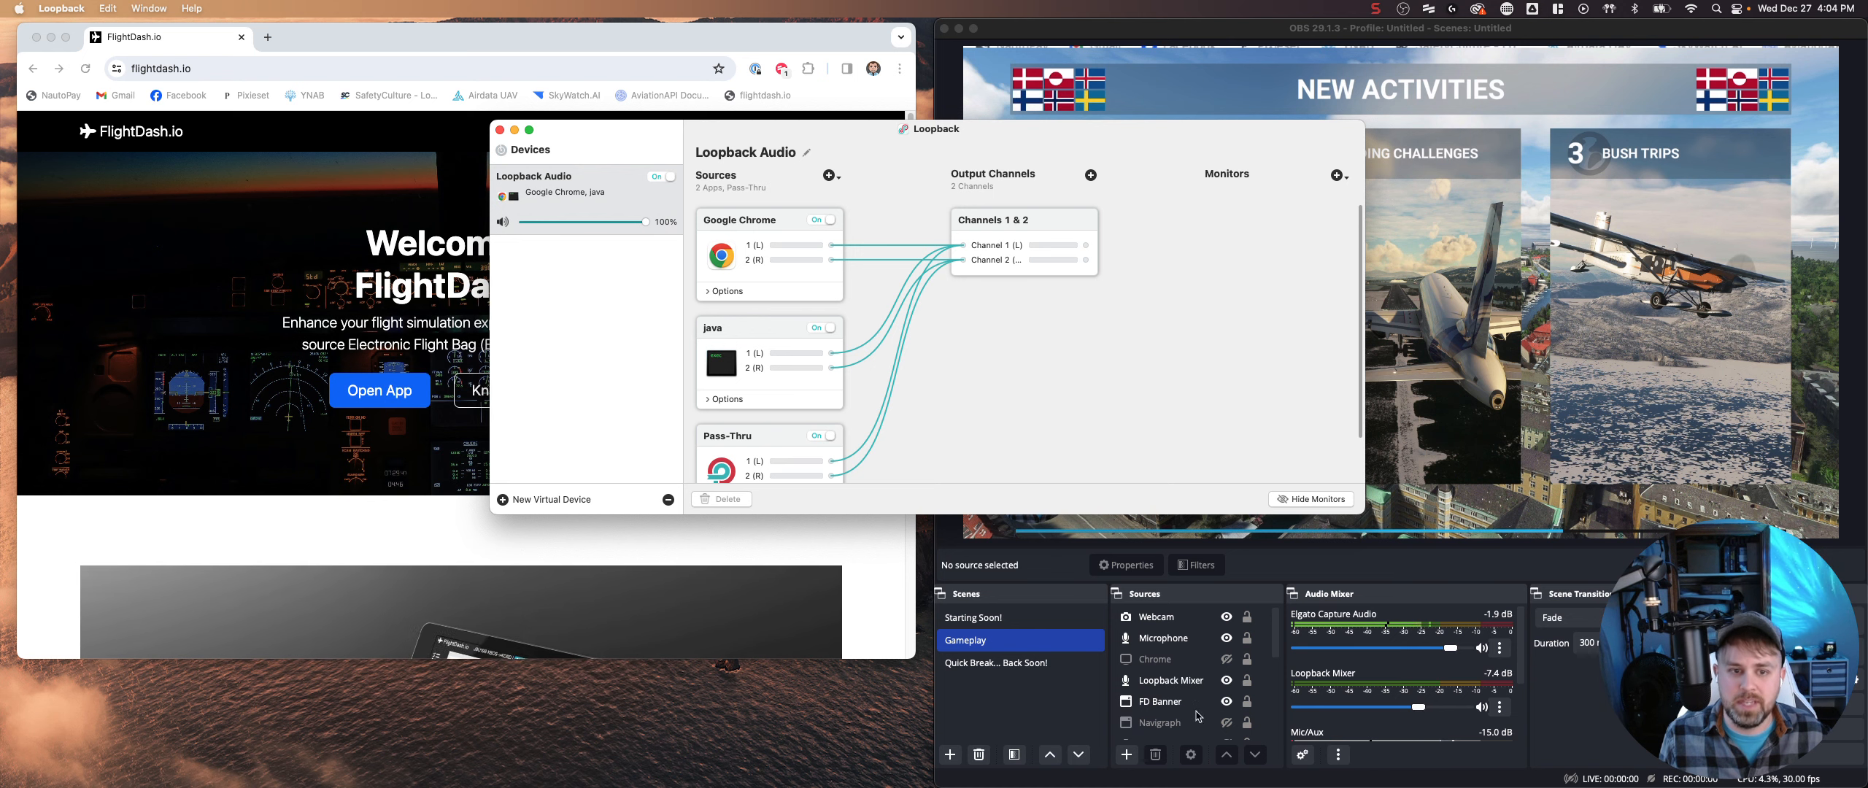
pyautogui.click(515, 130)
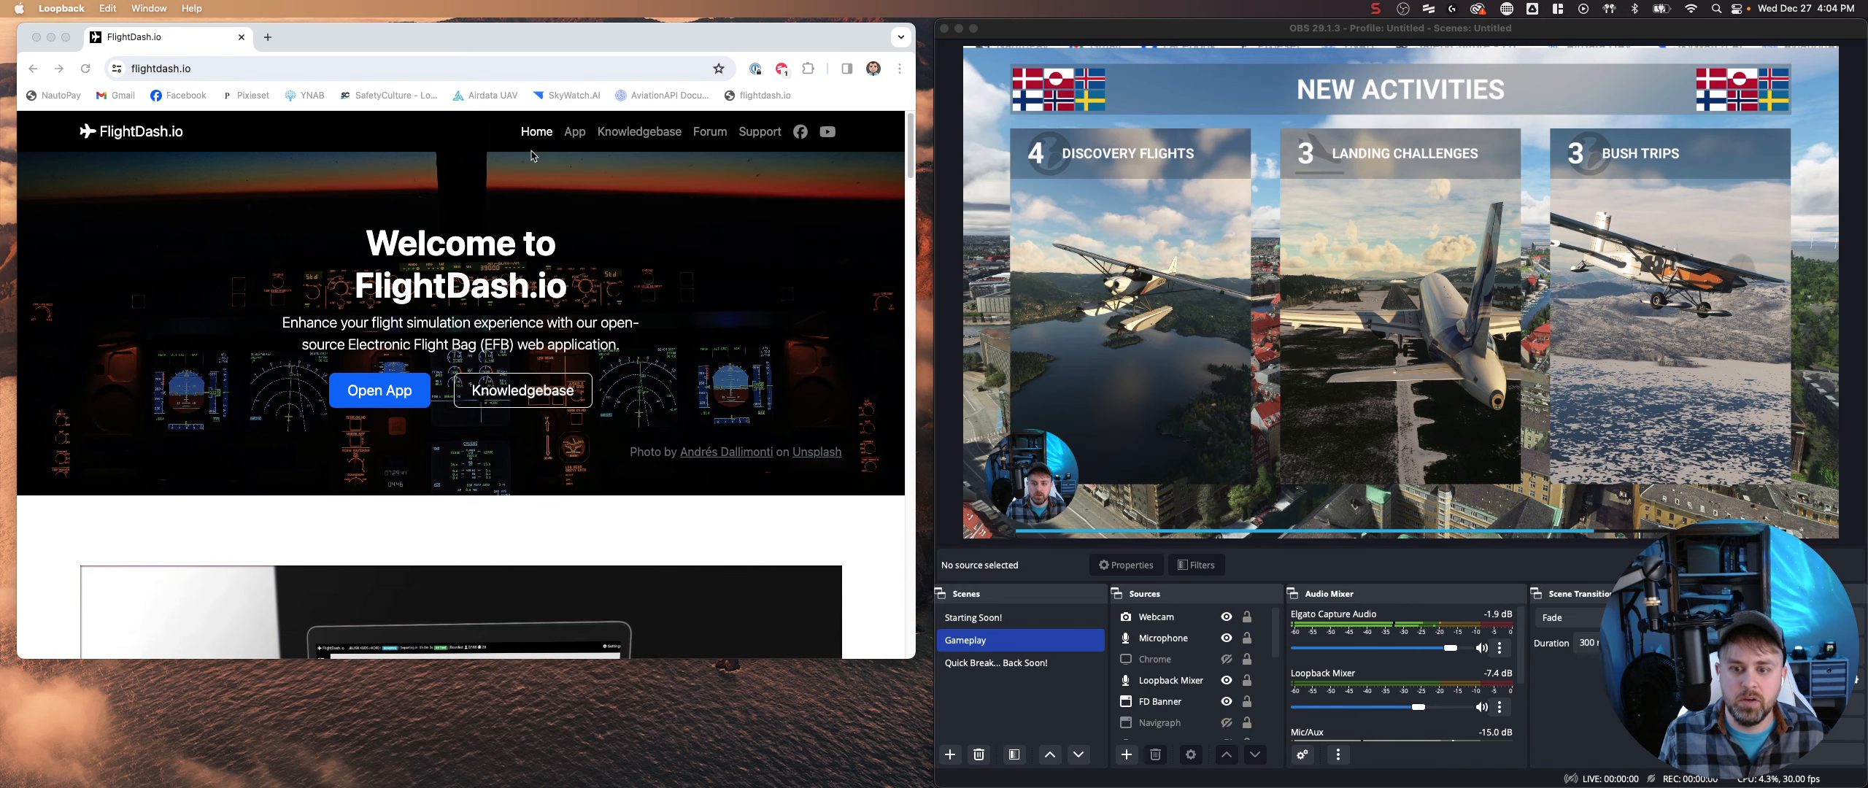
# - Look through the Gameplay scene's sources, select the Chrome source and check its output by showing and hiding it
pyautogui.scroll(-3, 1166, 665)
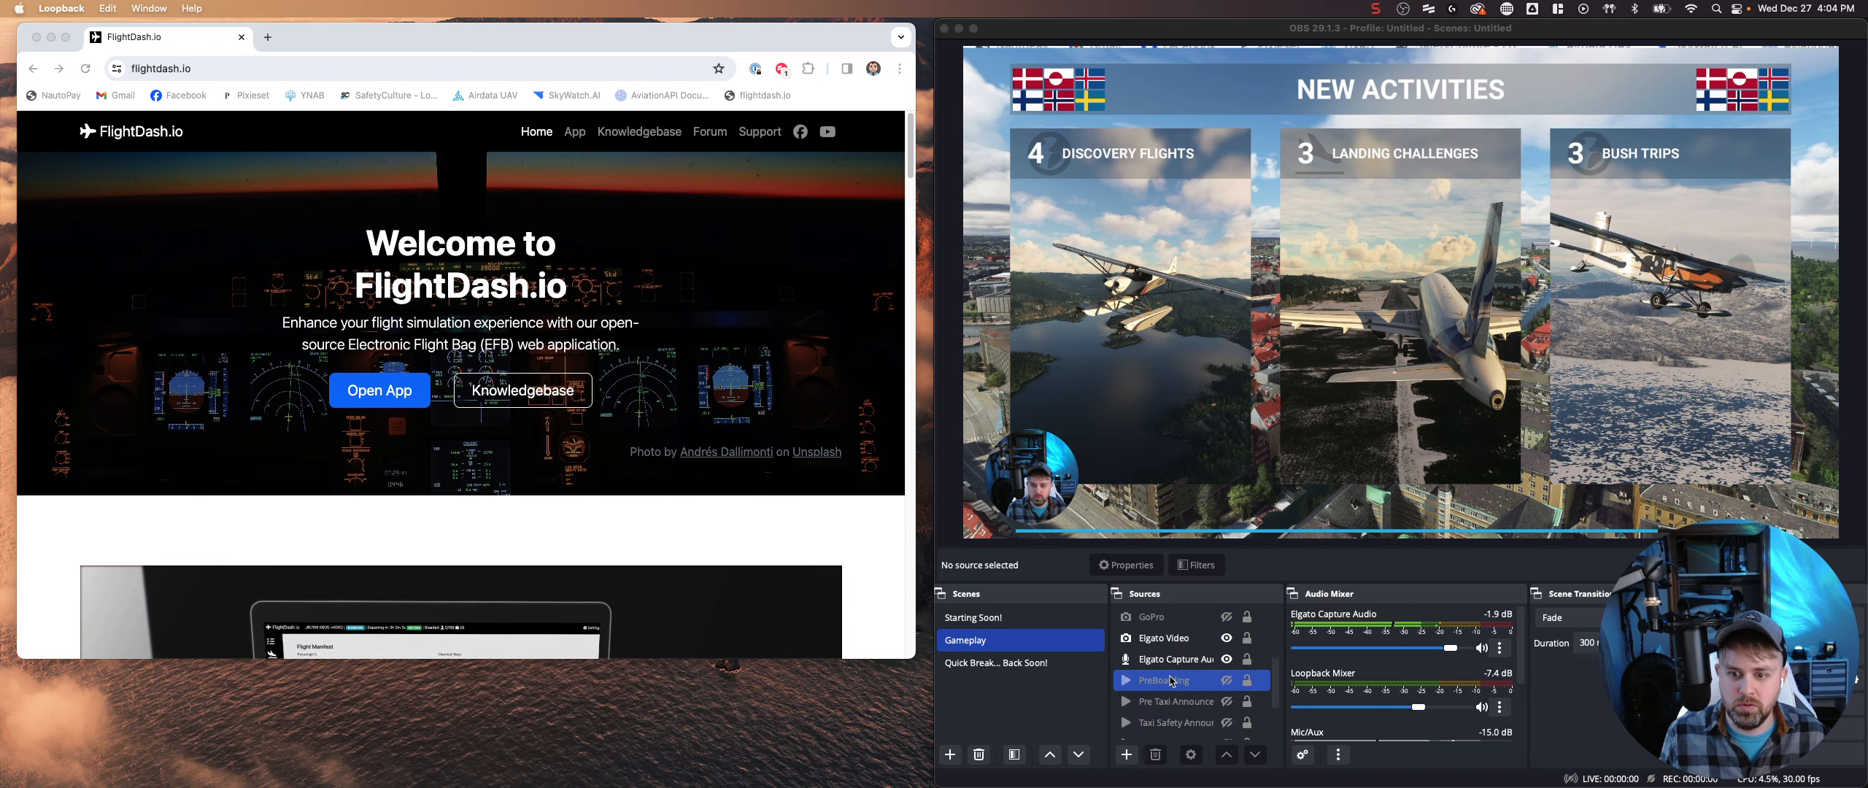
pyautogui.scroll(-1, 1171, 681)
pyautogui.scroll(4, 1167, 657)
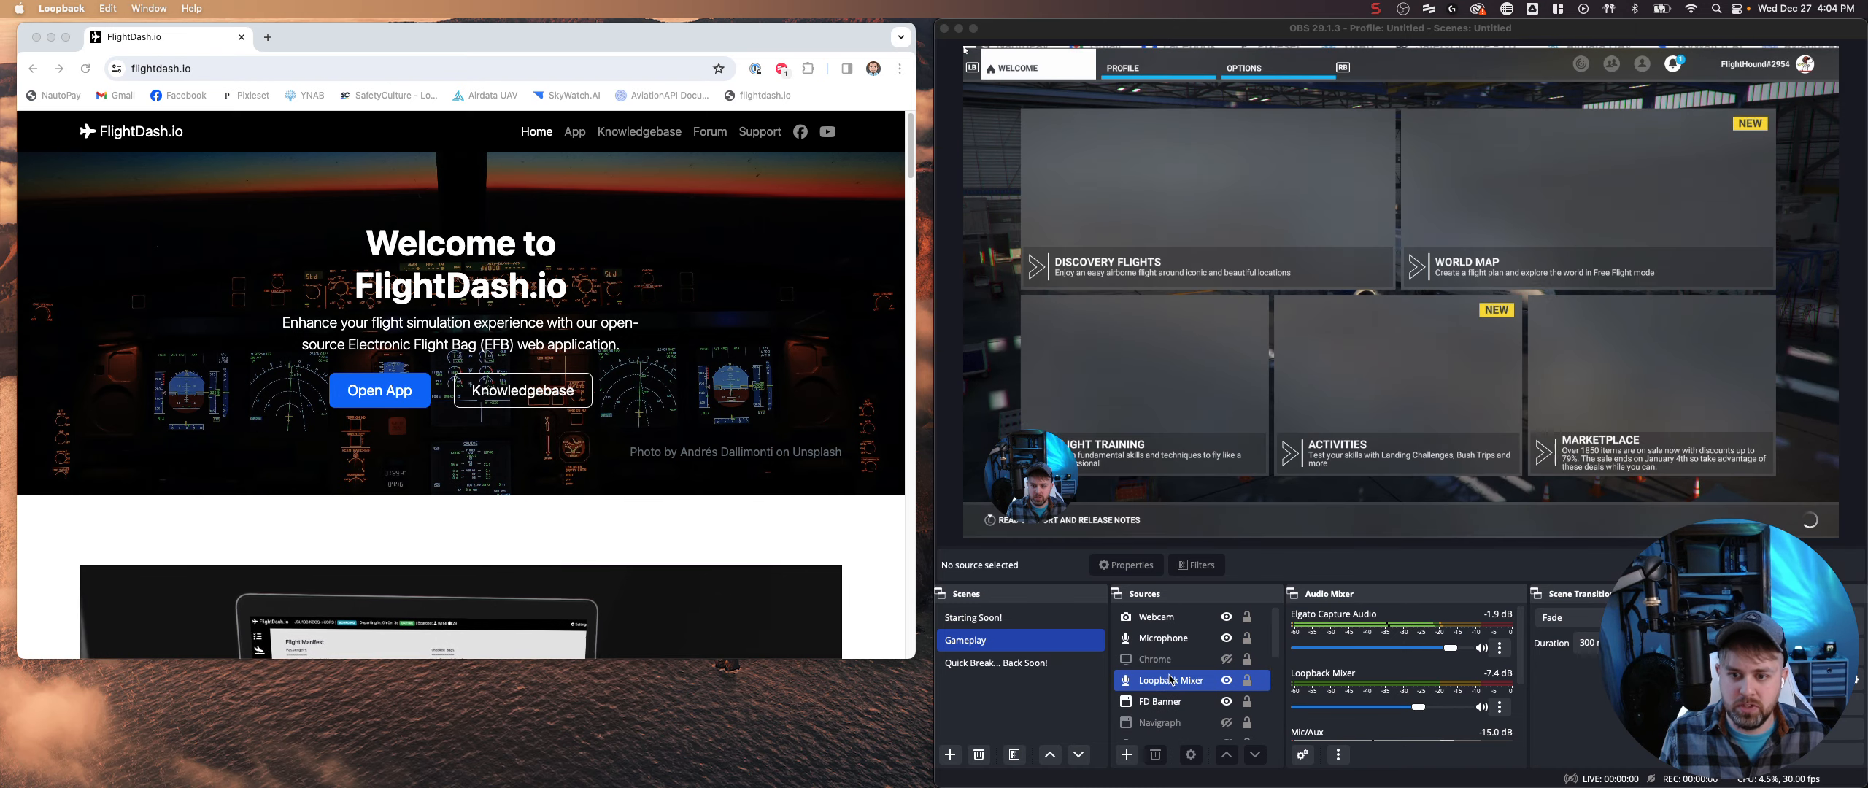
pyautogui.click(1155, 661)
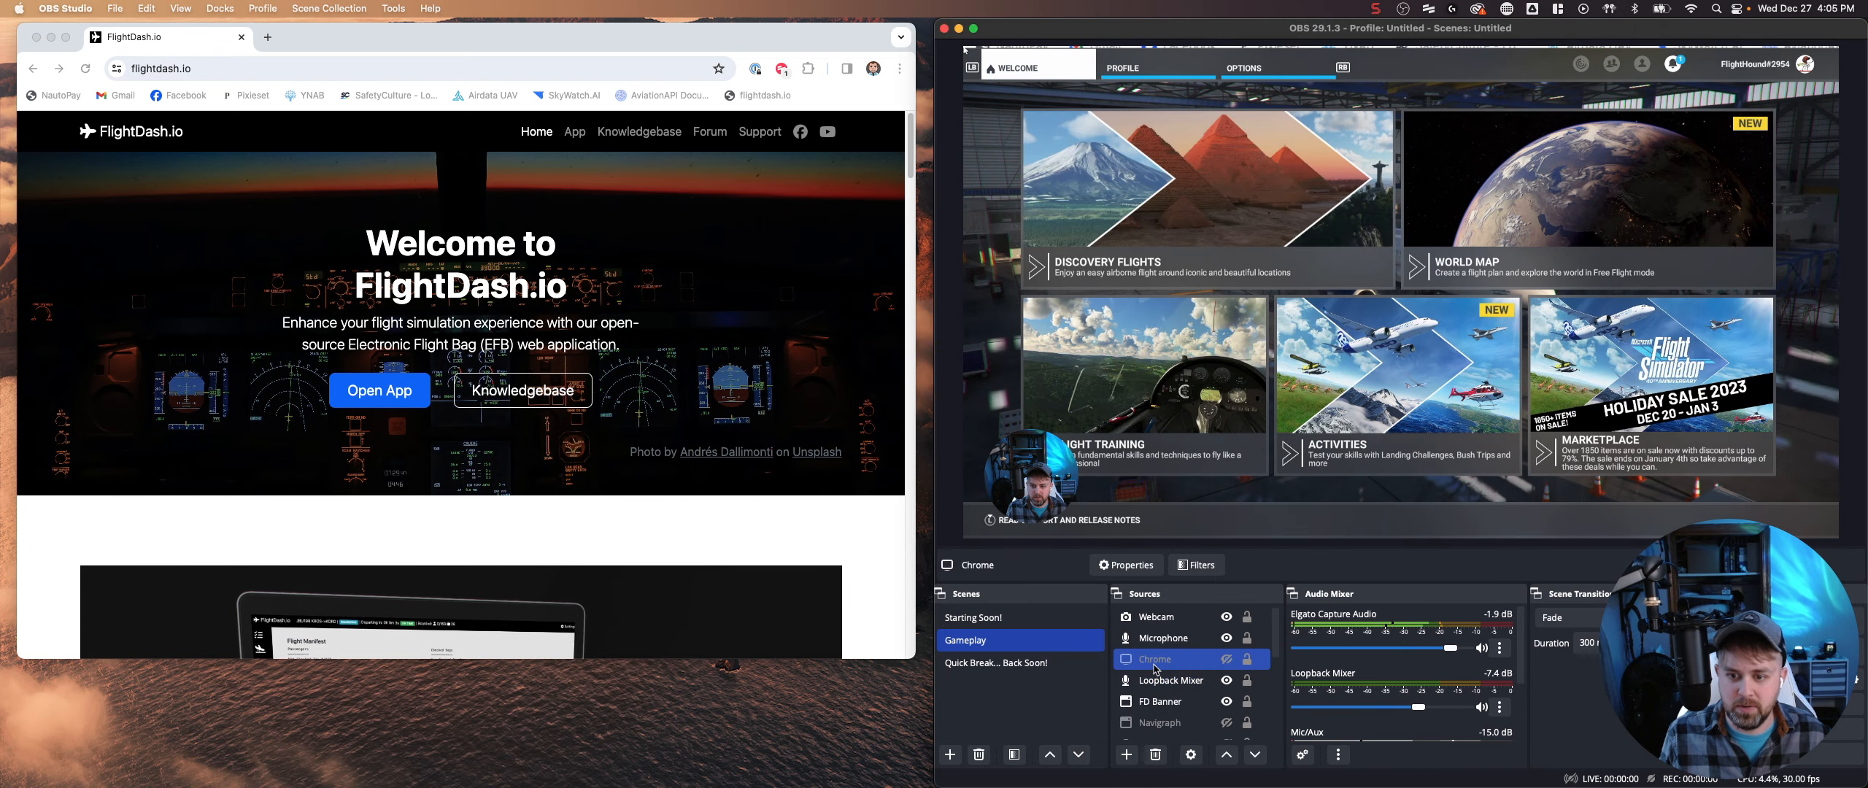
pyautogui.click(1227, 661)
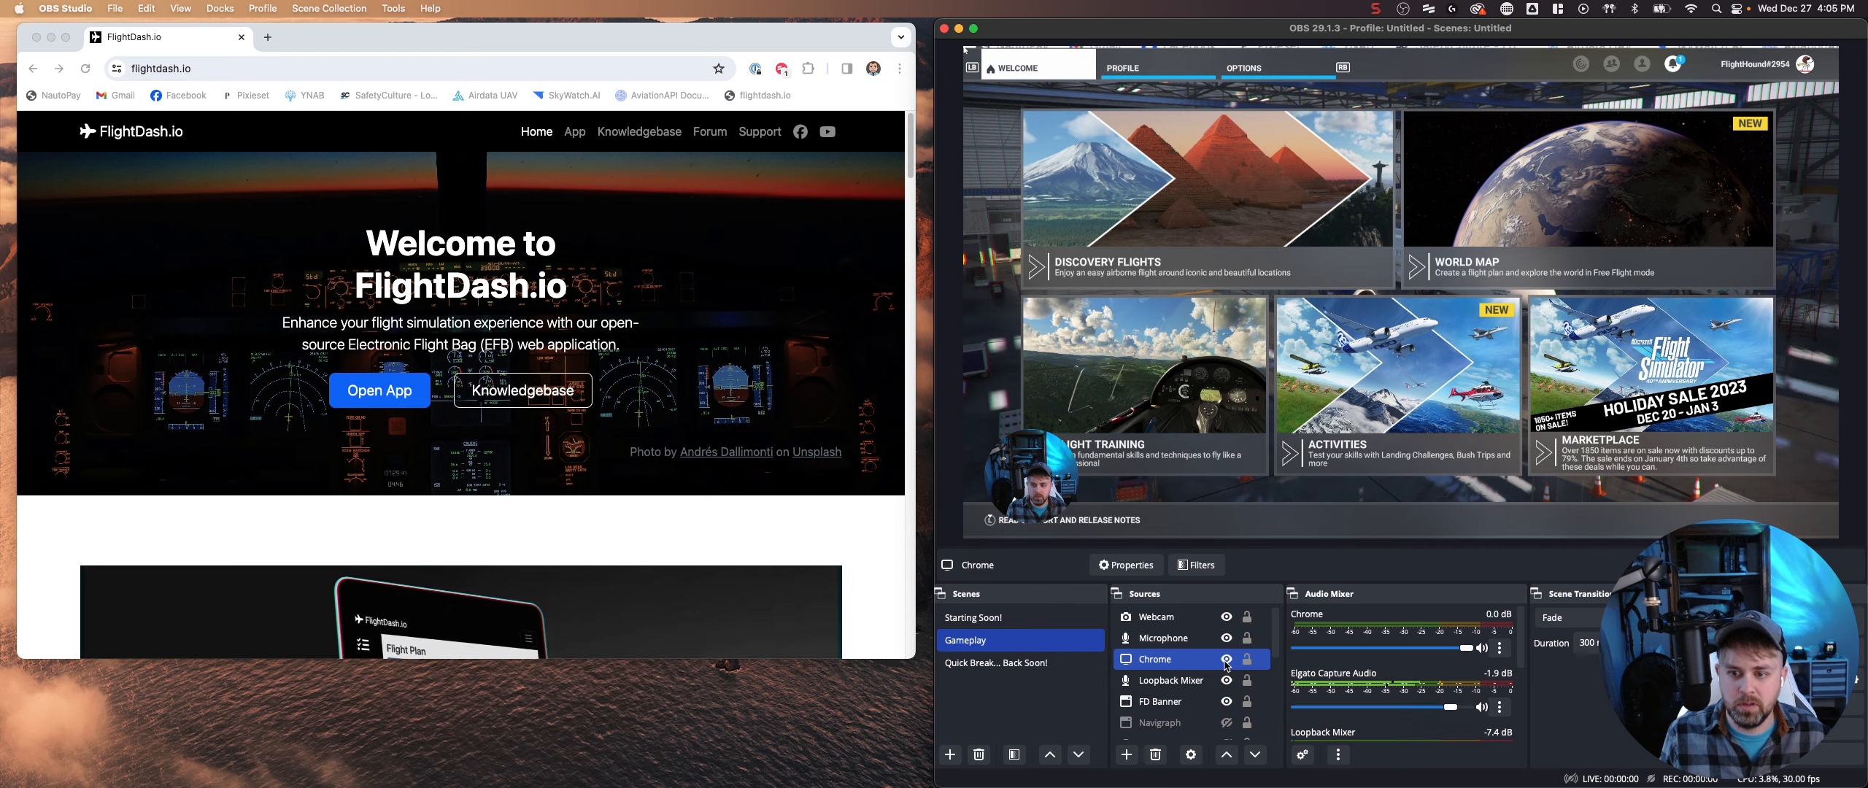
pyautogui.click(1226, 660)
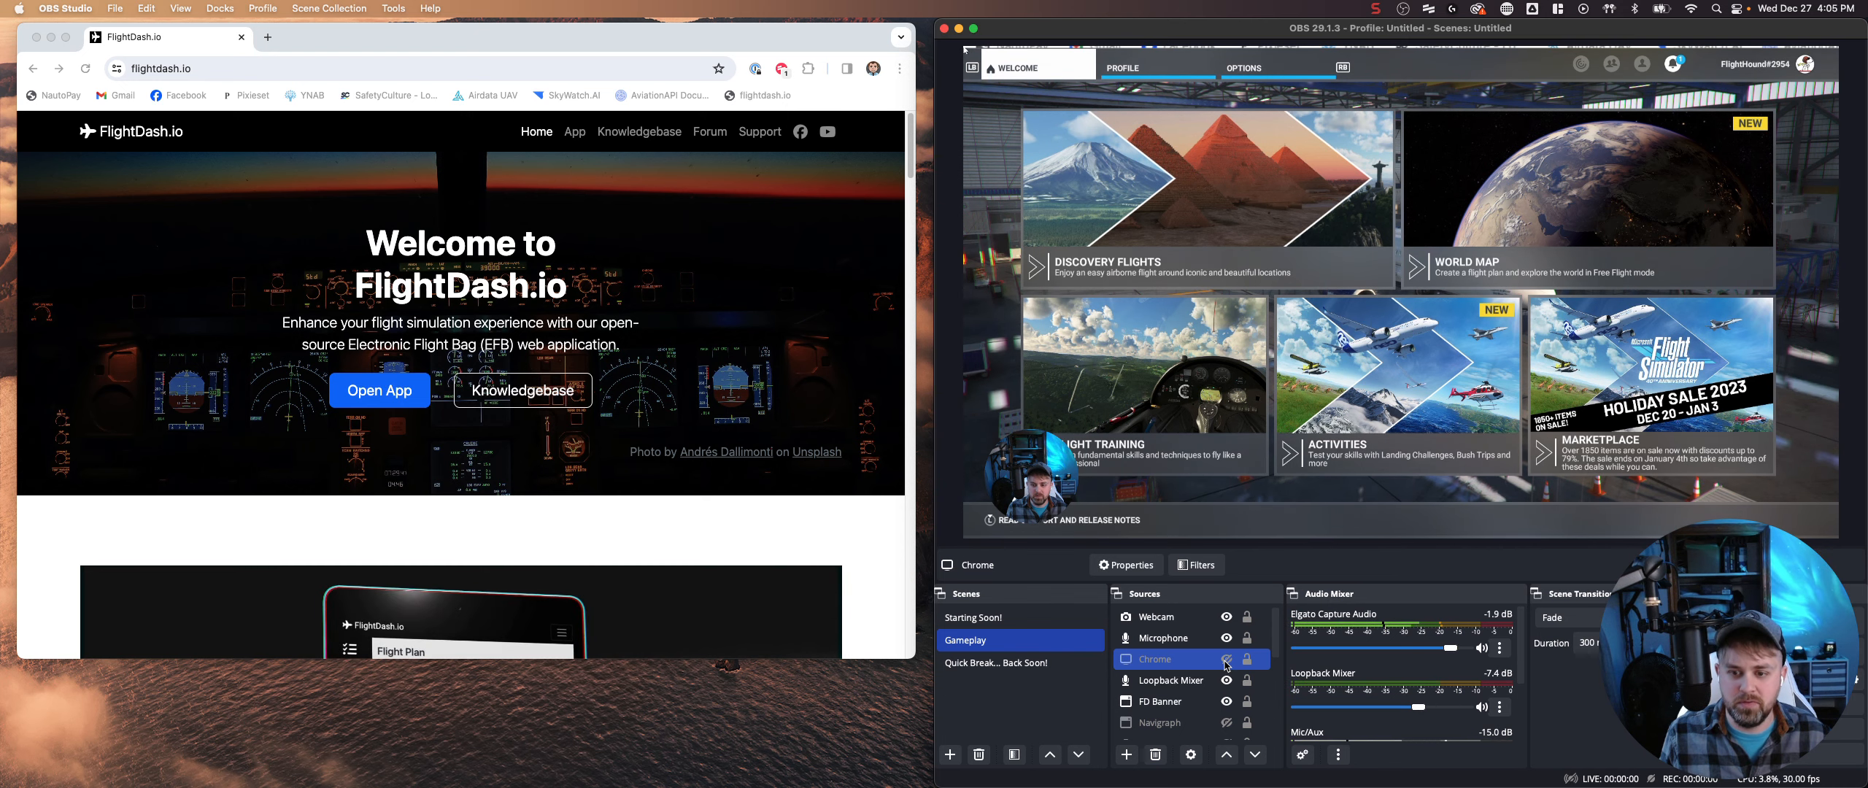
# - Set the Chrome source's window capture to the [Google Chrome] FlightDash.io window and apply the properties
pyautogui.rightClick(1166, 667)
pyautogui.click(1199, 657)
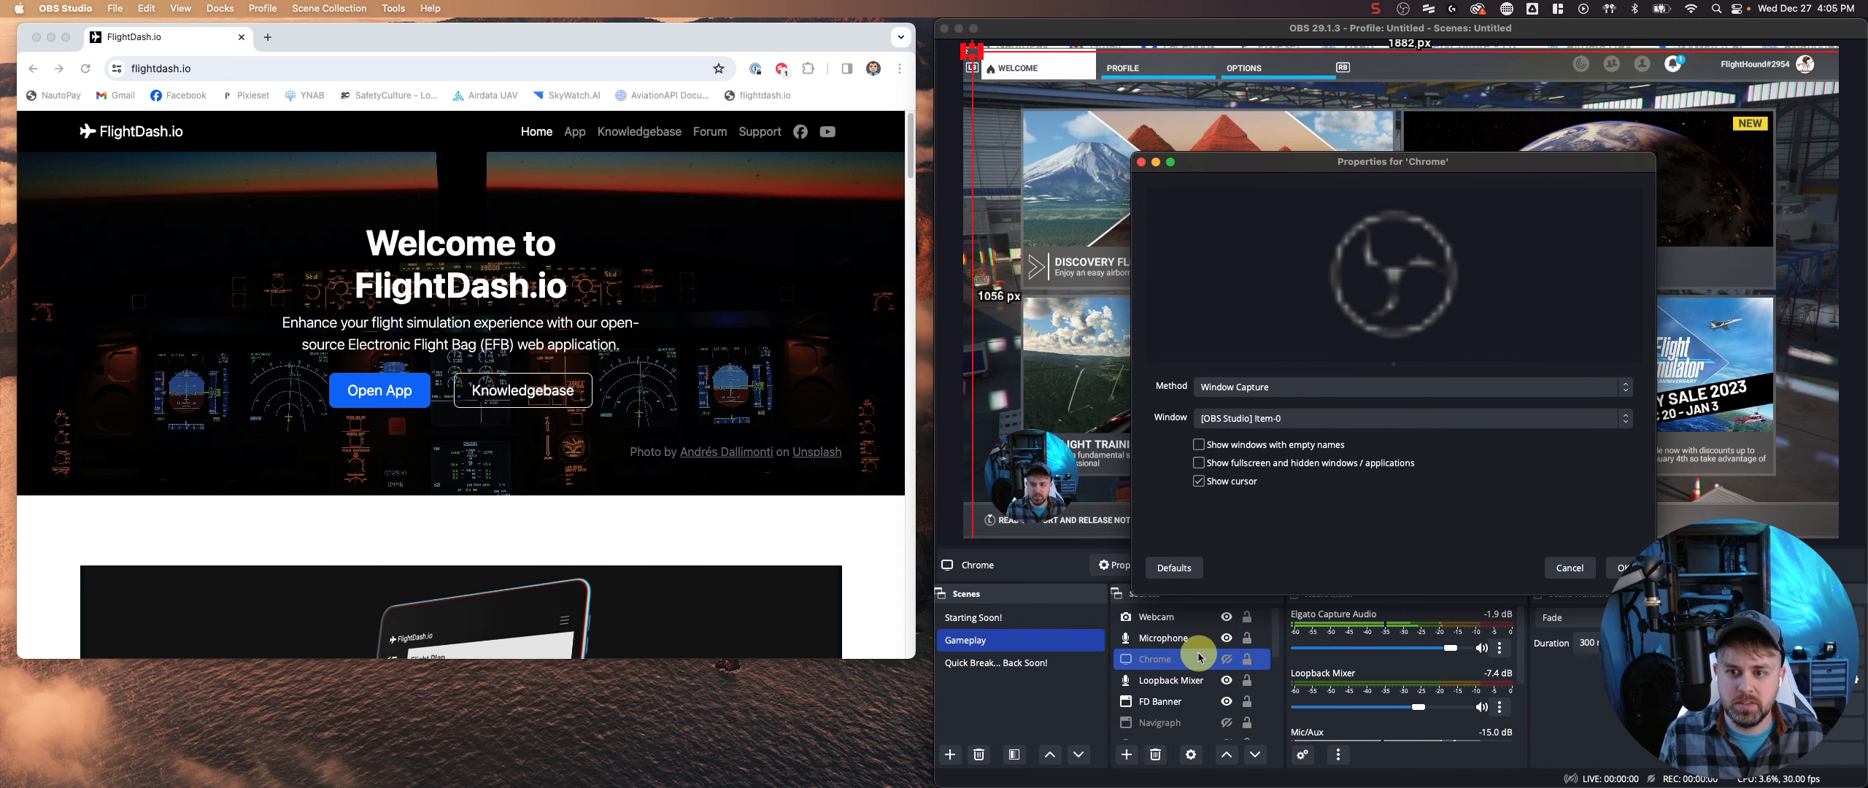
pyautogui.click(1257, 419)
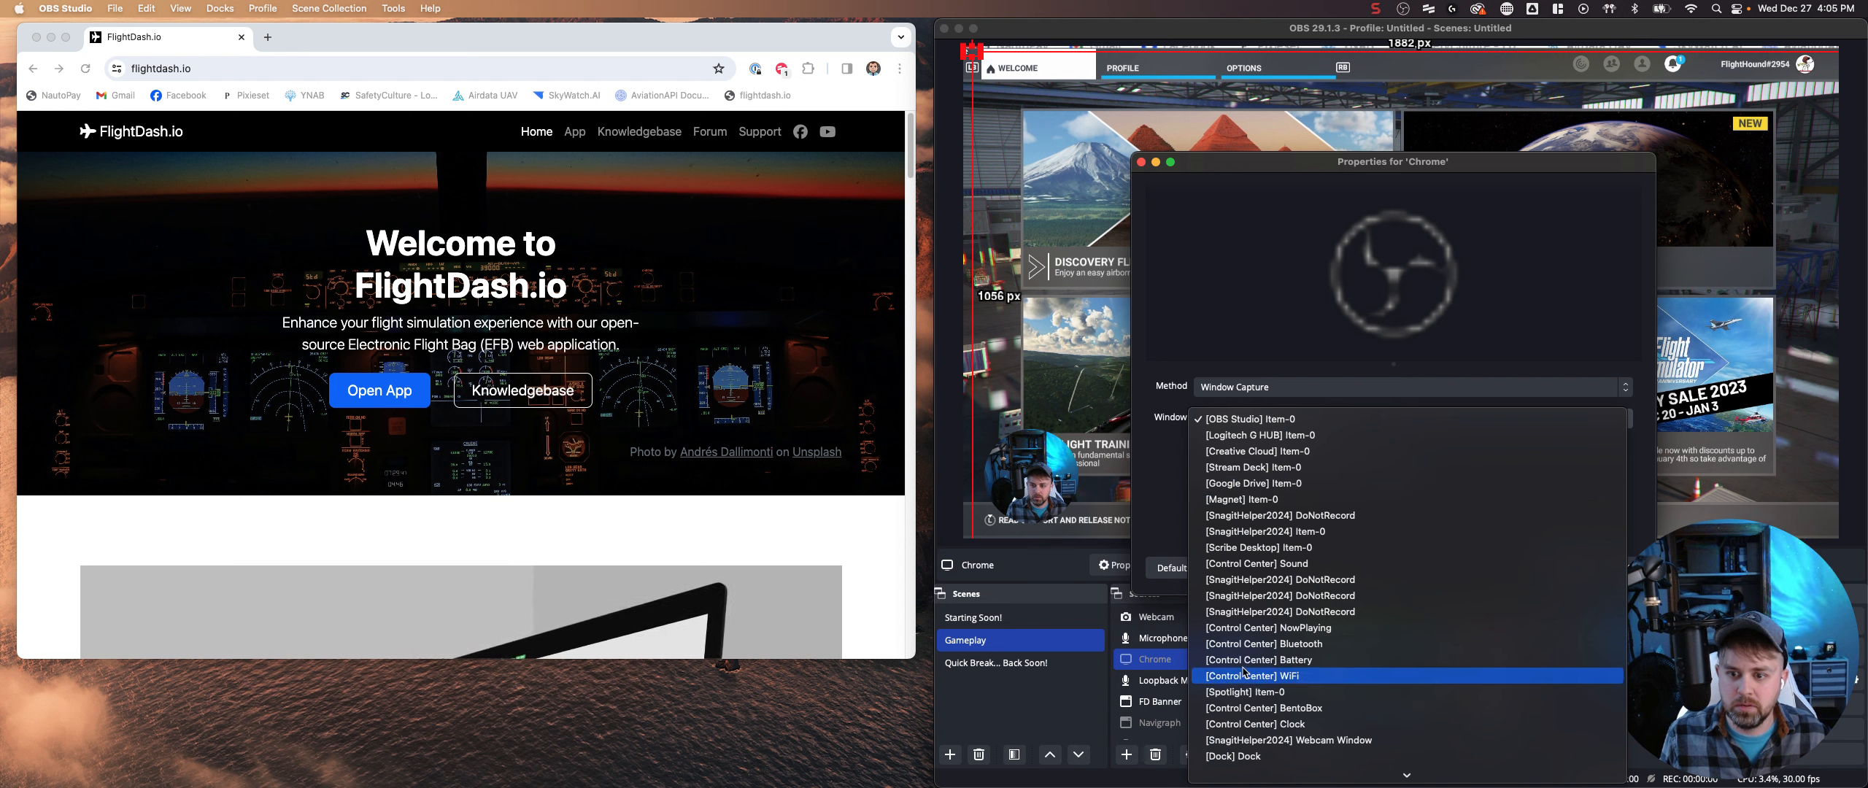
pyautogui.scroll(-2, 1244, 672)
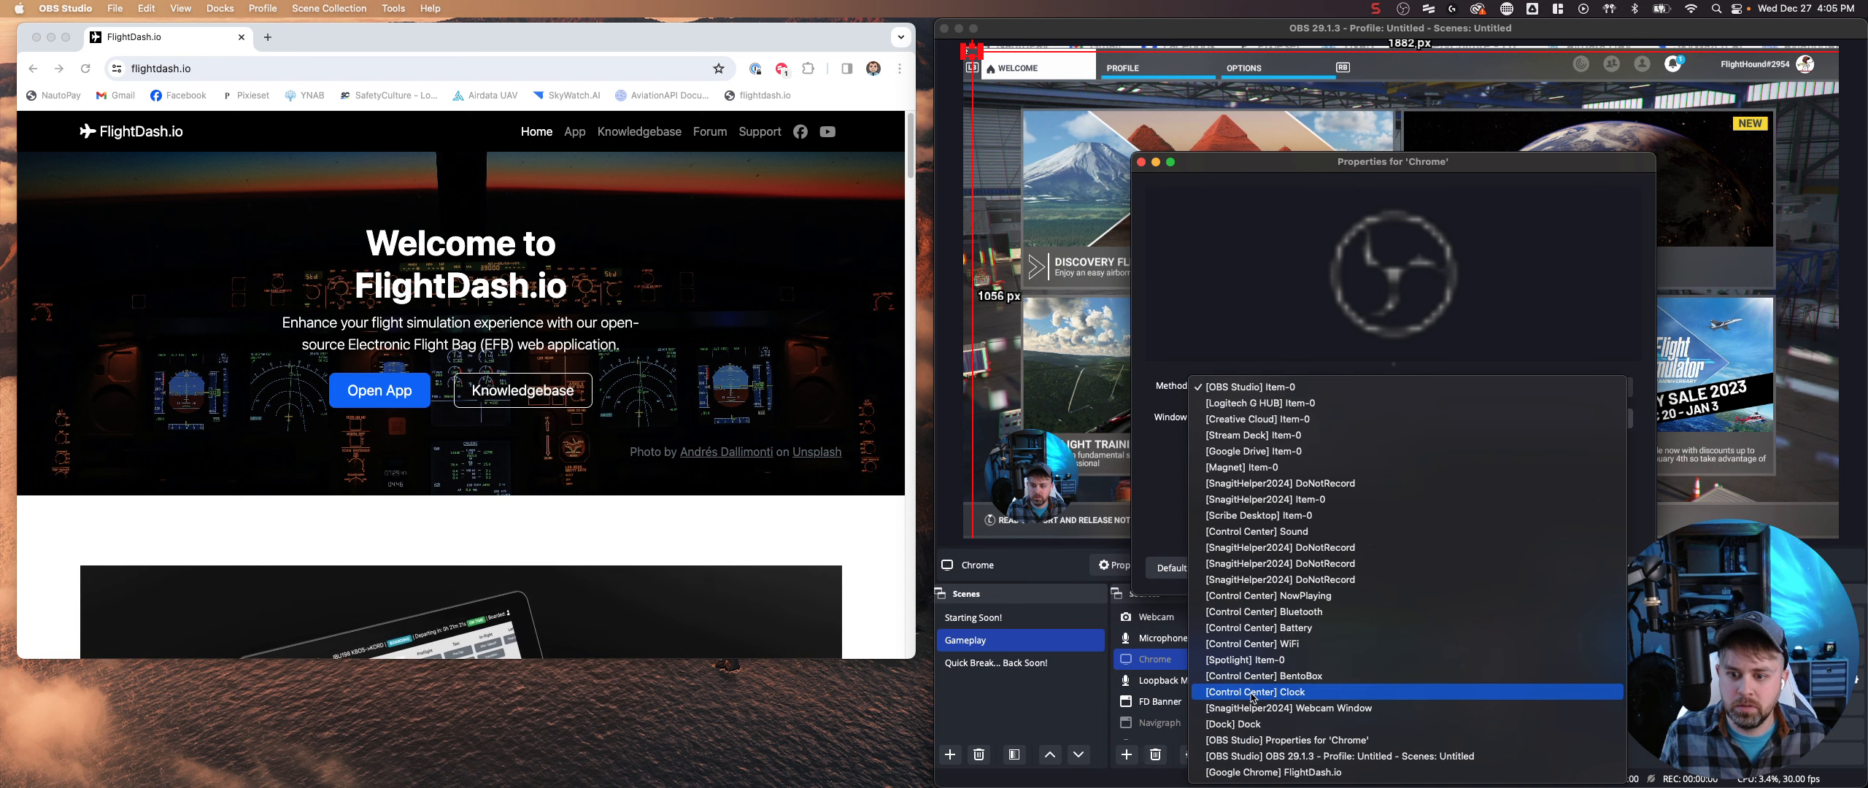
pyautogui.click(1275, 775)
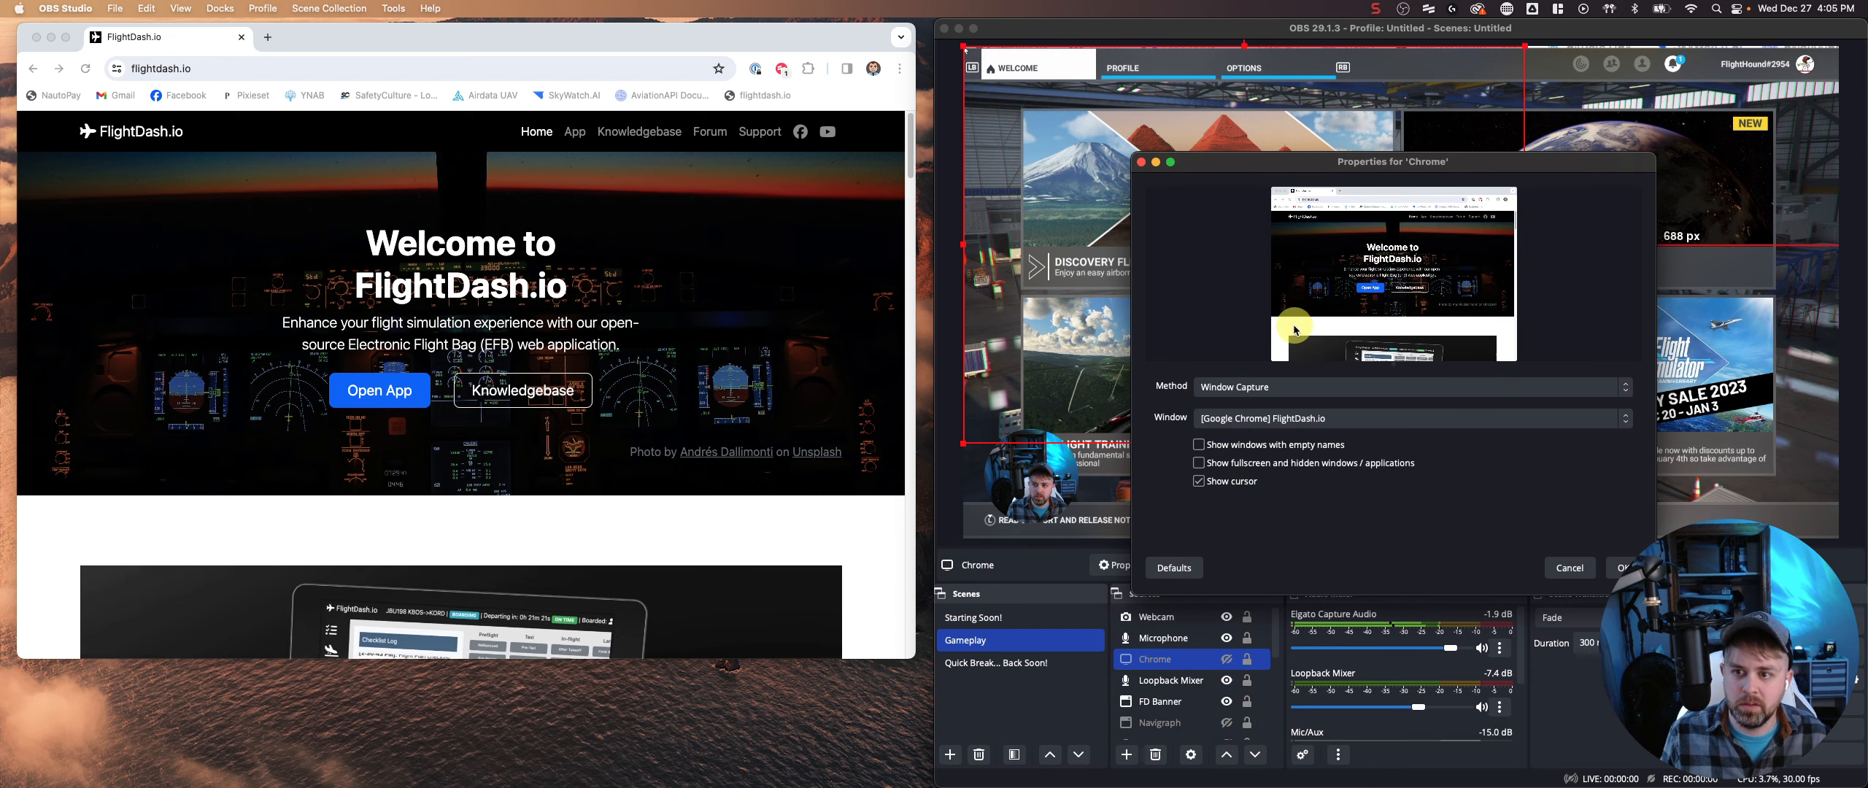
pyautogui.click(1616, 568)
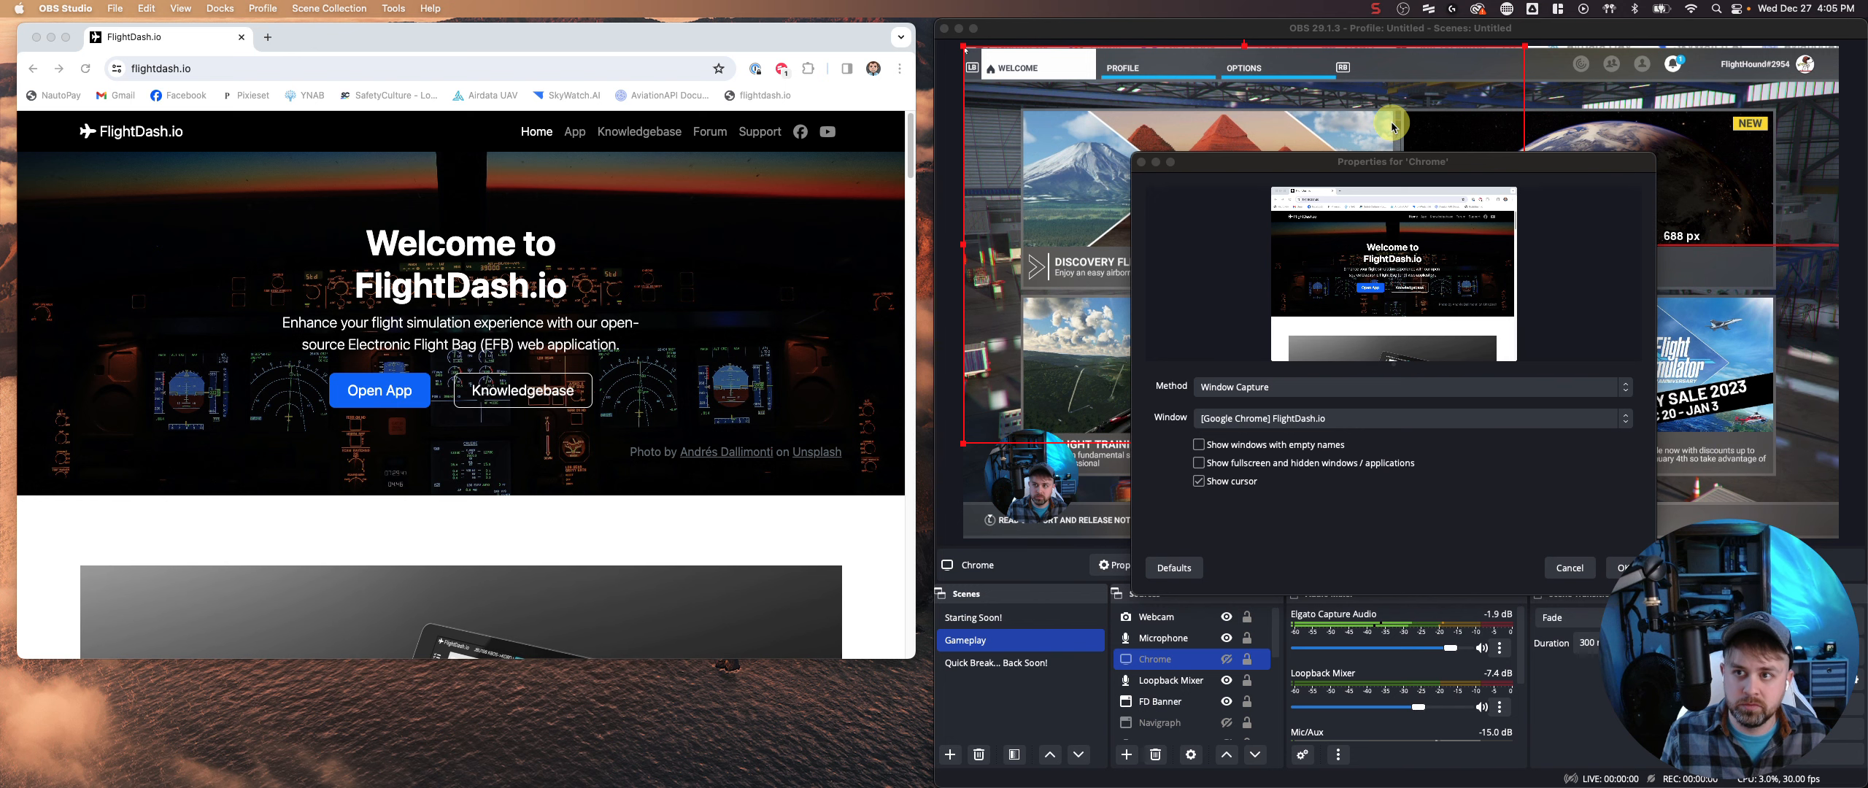
pyautogui.moveTo(1432, 174); pyautogui.dragTo(1329, 142)
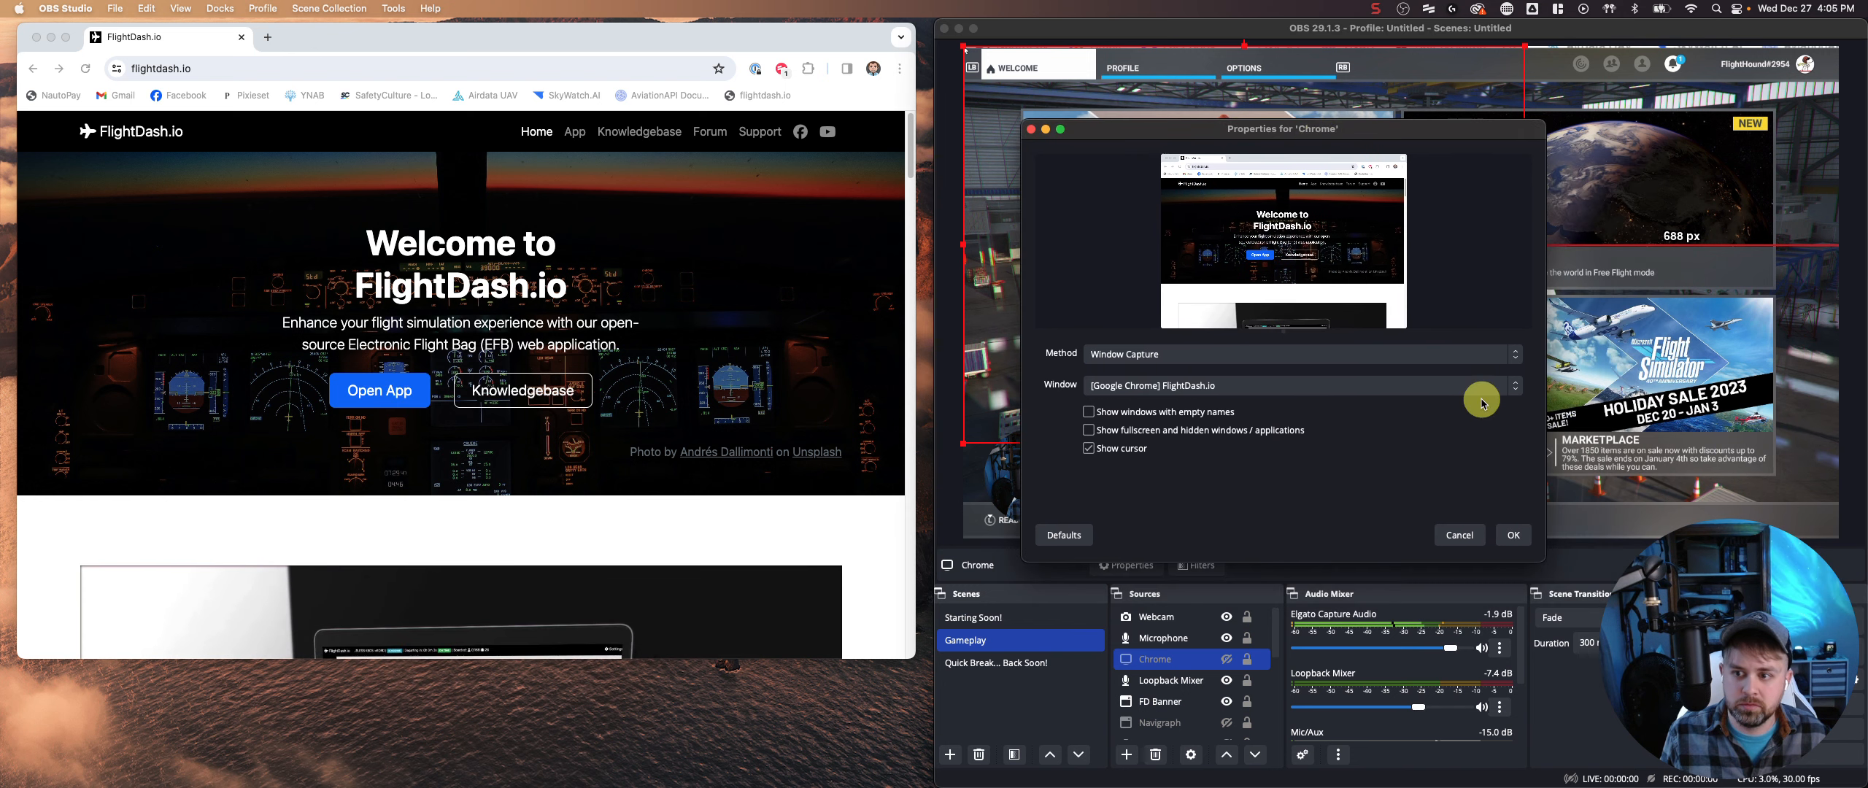
pyautogui.click(1511, 534)
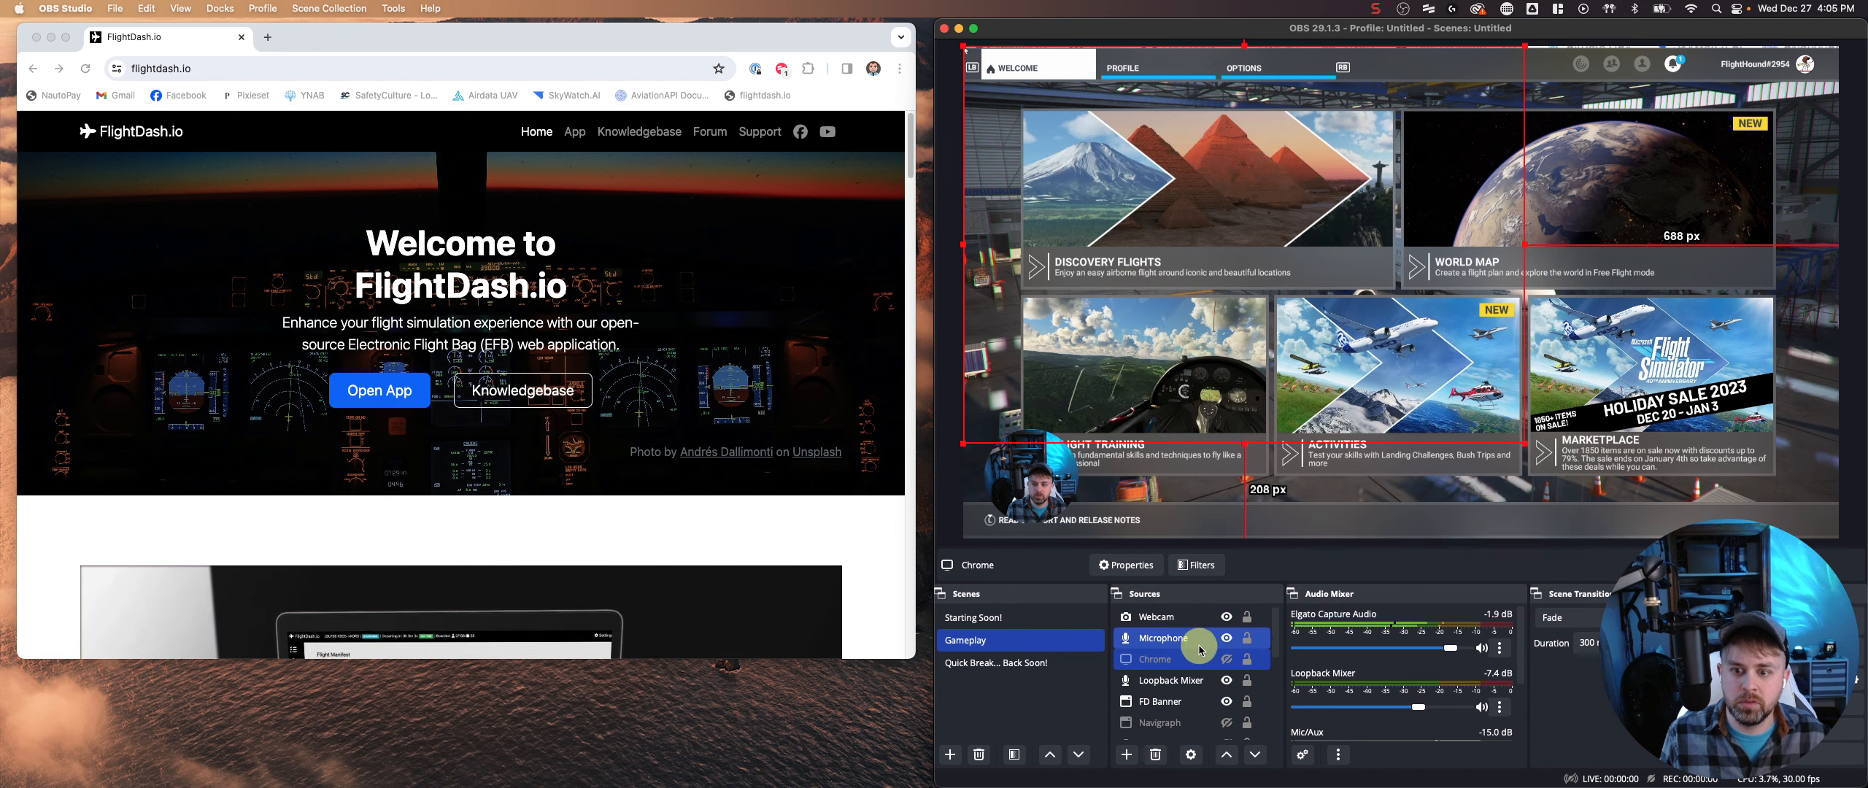
# - Toggle the Chrome source's visibility on and off in the Gameplay scene, leaving it shown
pyautogui.click(1227, 660)
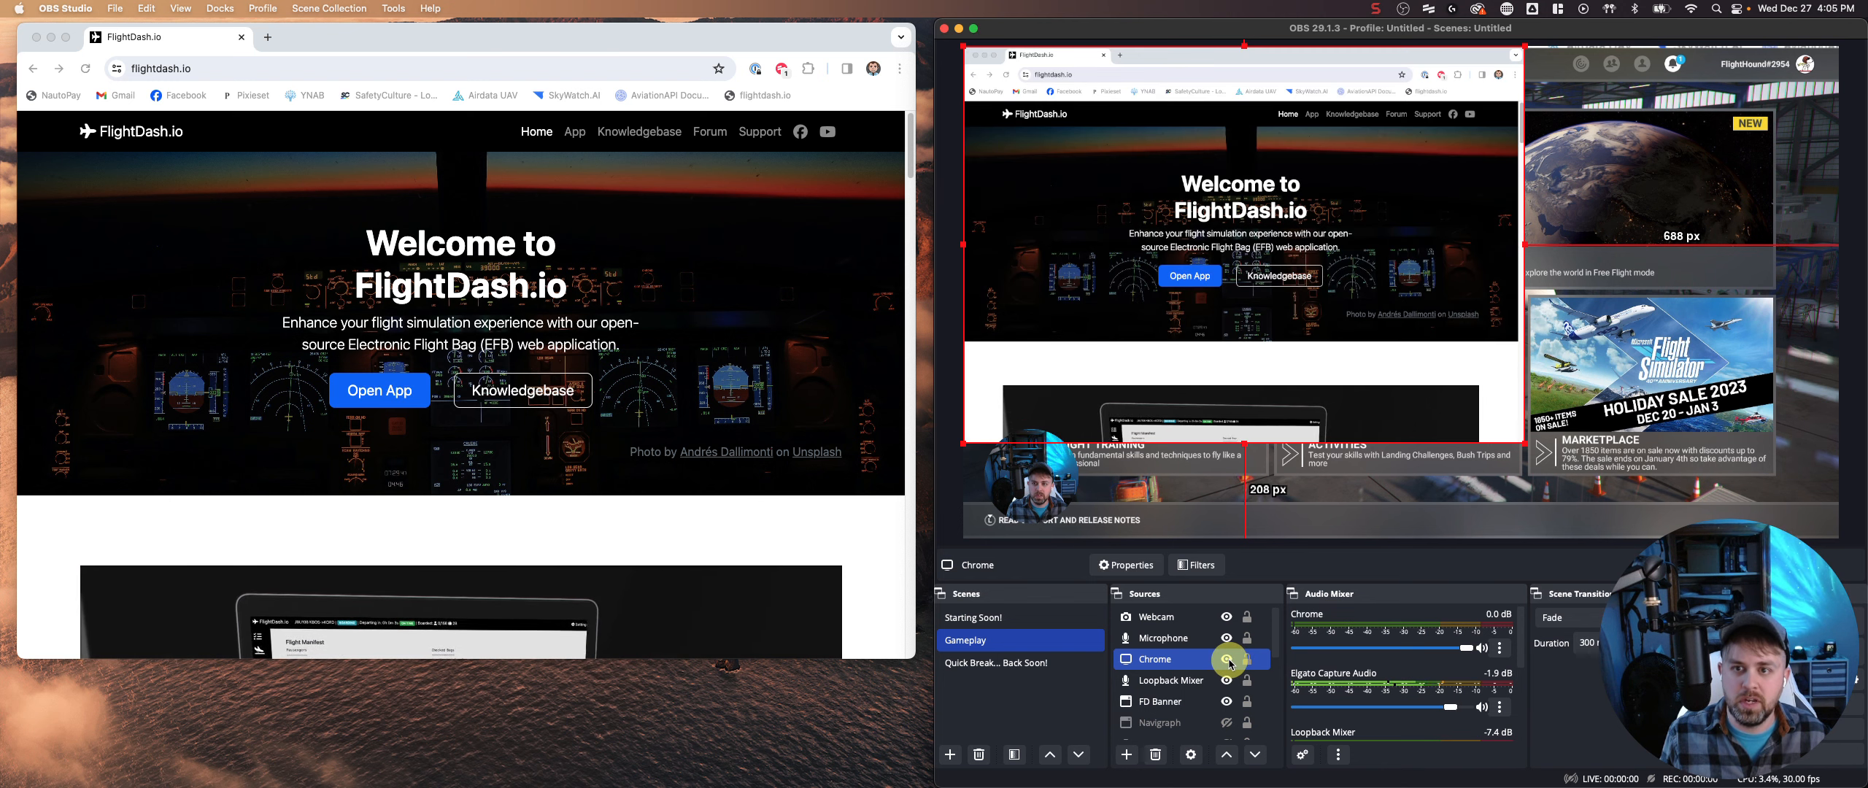
pyautogui.click(1227, 659)
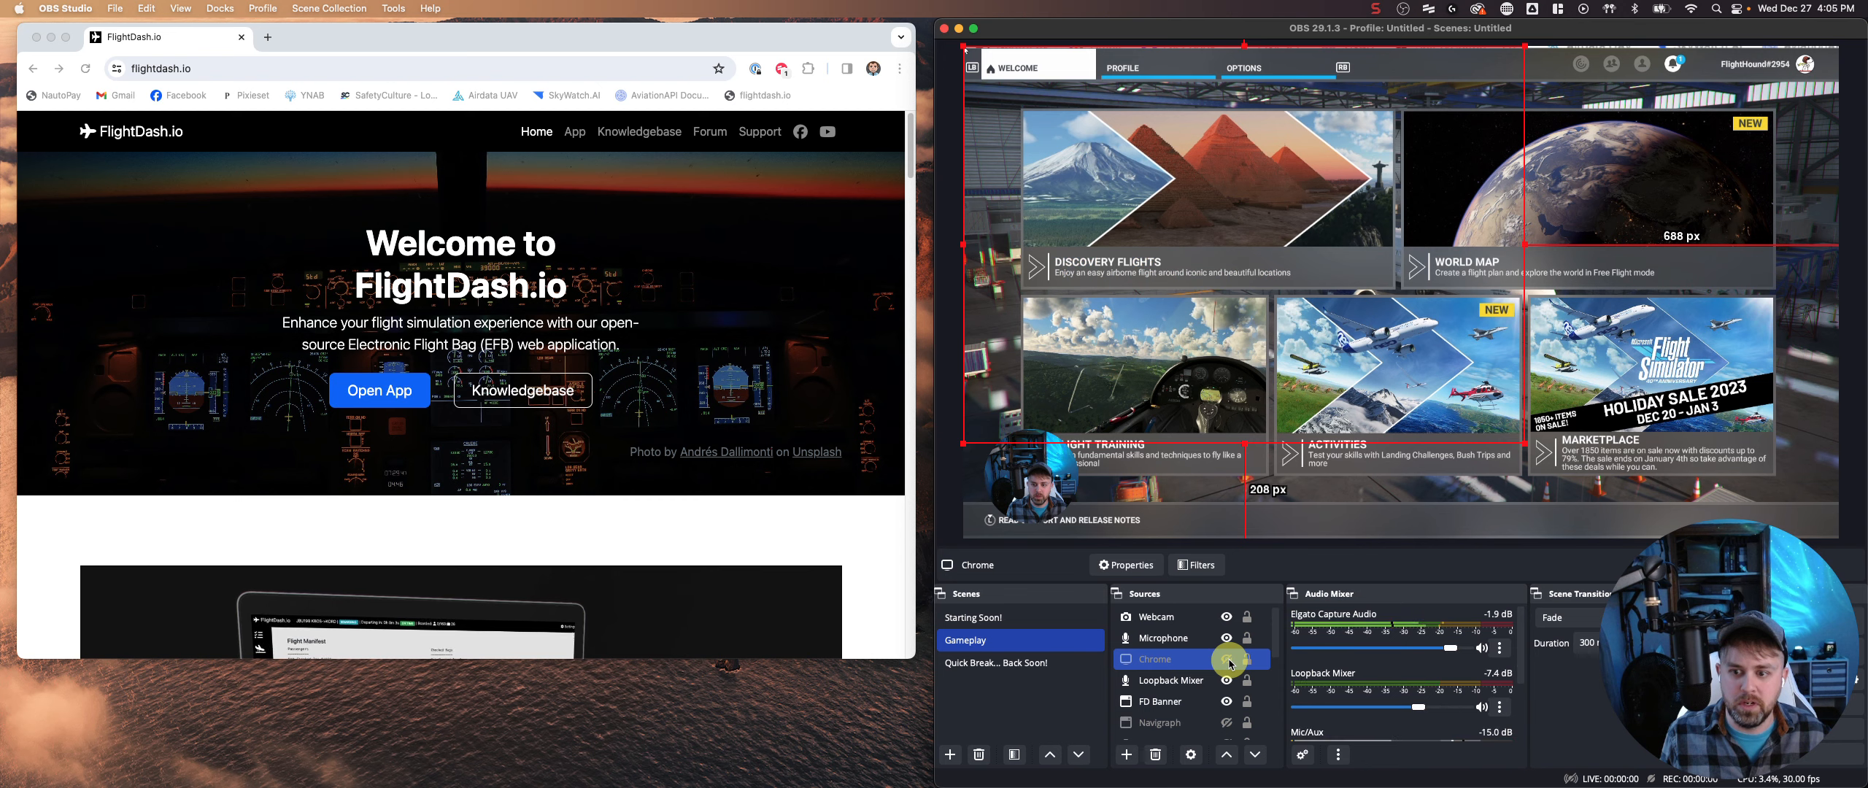
pyautogui.click(1227, 659)
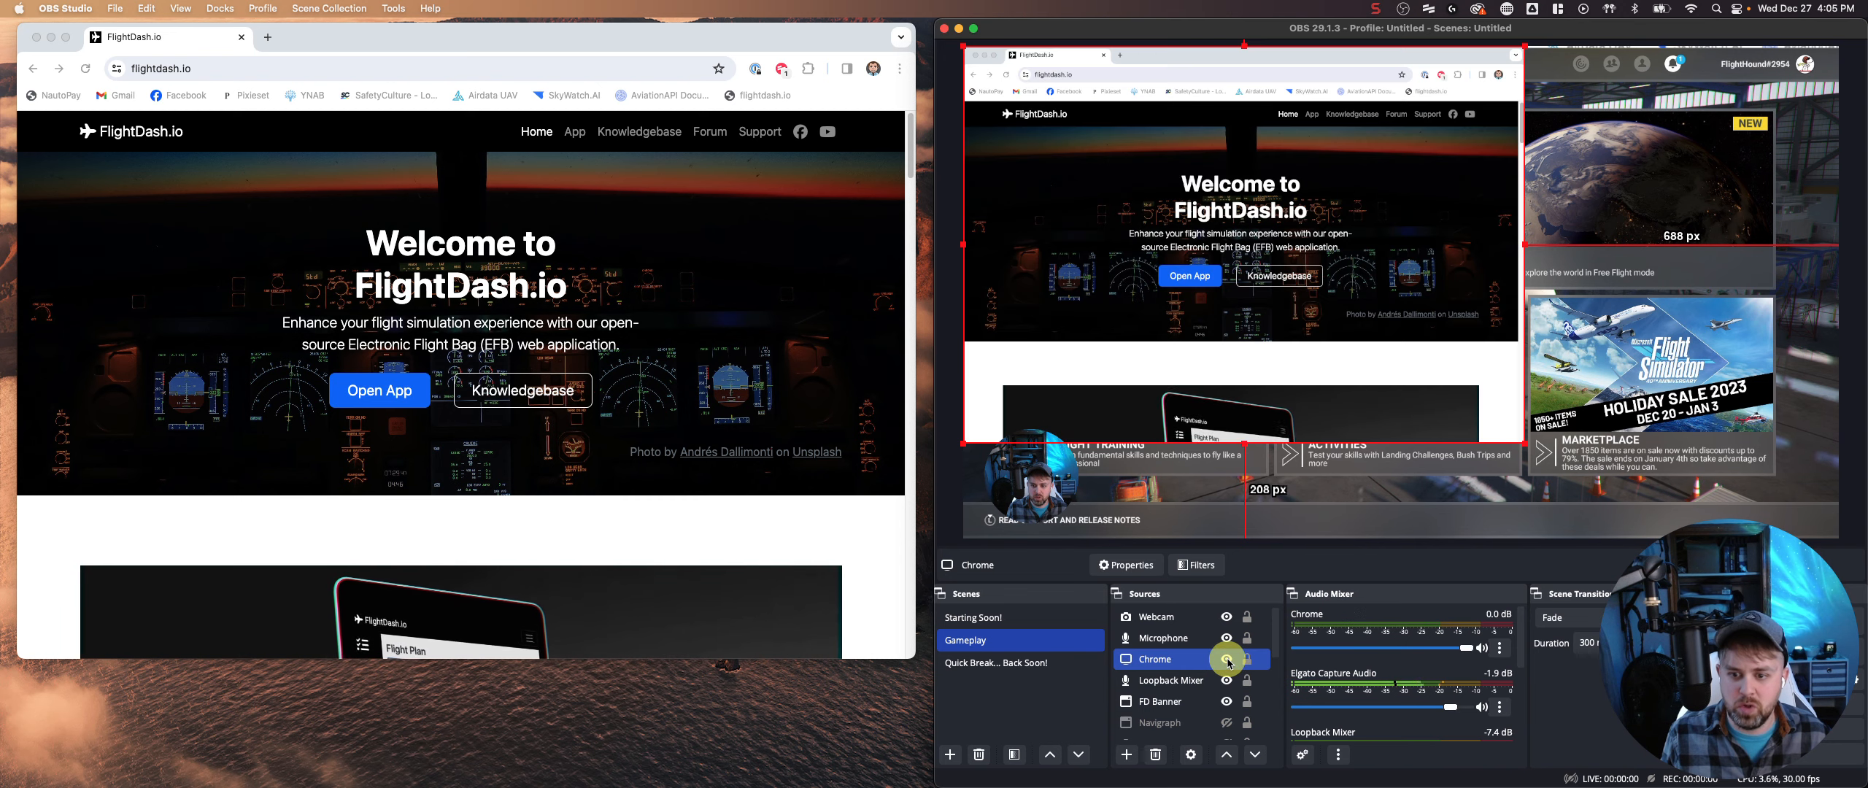
pyautogui.click(1227, 659)
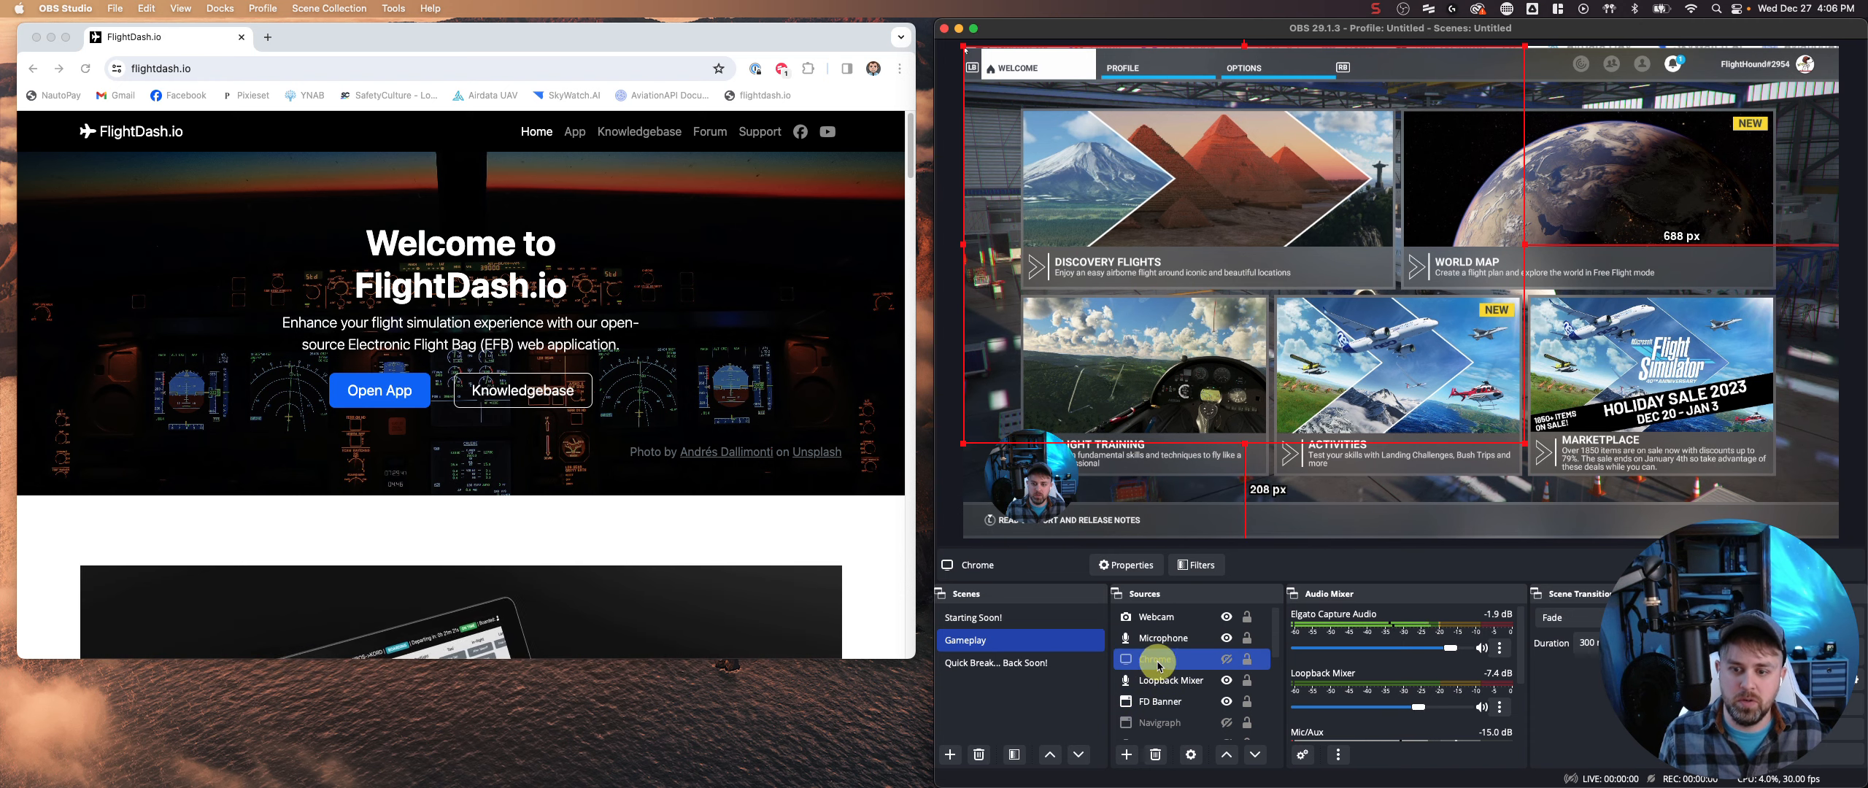
pyautogui.click(1226, 659)
# - Bring the FlightDash.io browser window forward, browse down its home page and make the window smaller
pyautogui.click(841, 533)
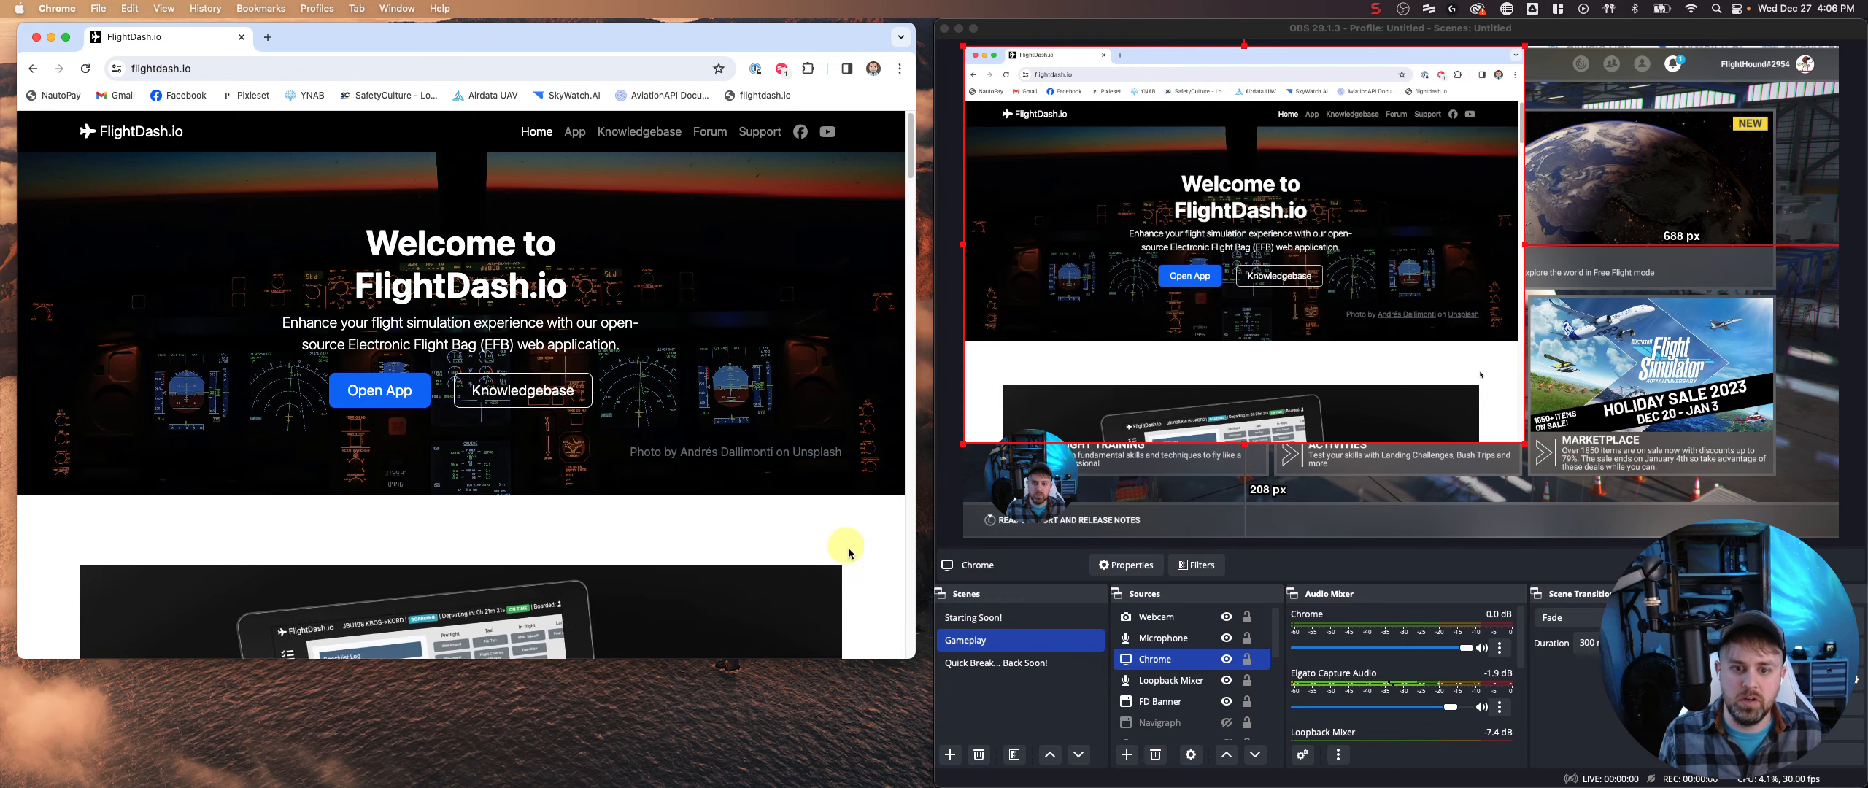
pyautogui.scroll(-5, 913, 646)
pyautogui.moveTo(890, 622); pyautogui.dragTo(816, 571)
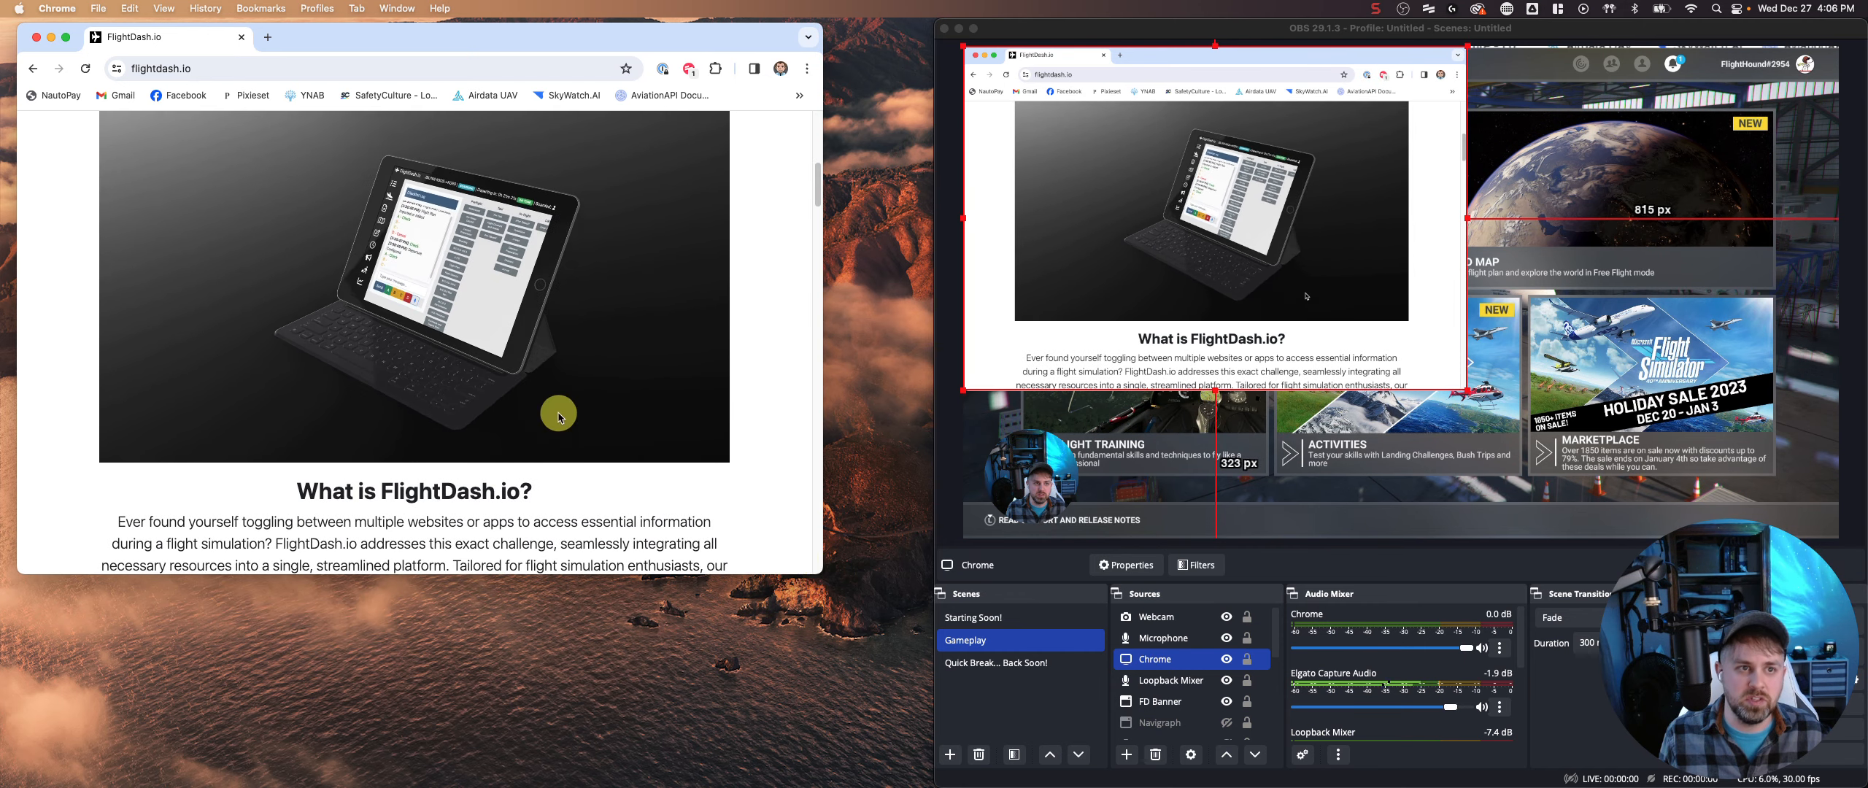
# - Open the FlightDash.io app from the home page and clear its terms-of-use agreement and screen-size notice
pyautogui.scroll(5, 554, 409)
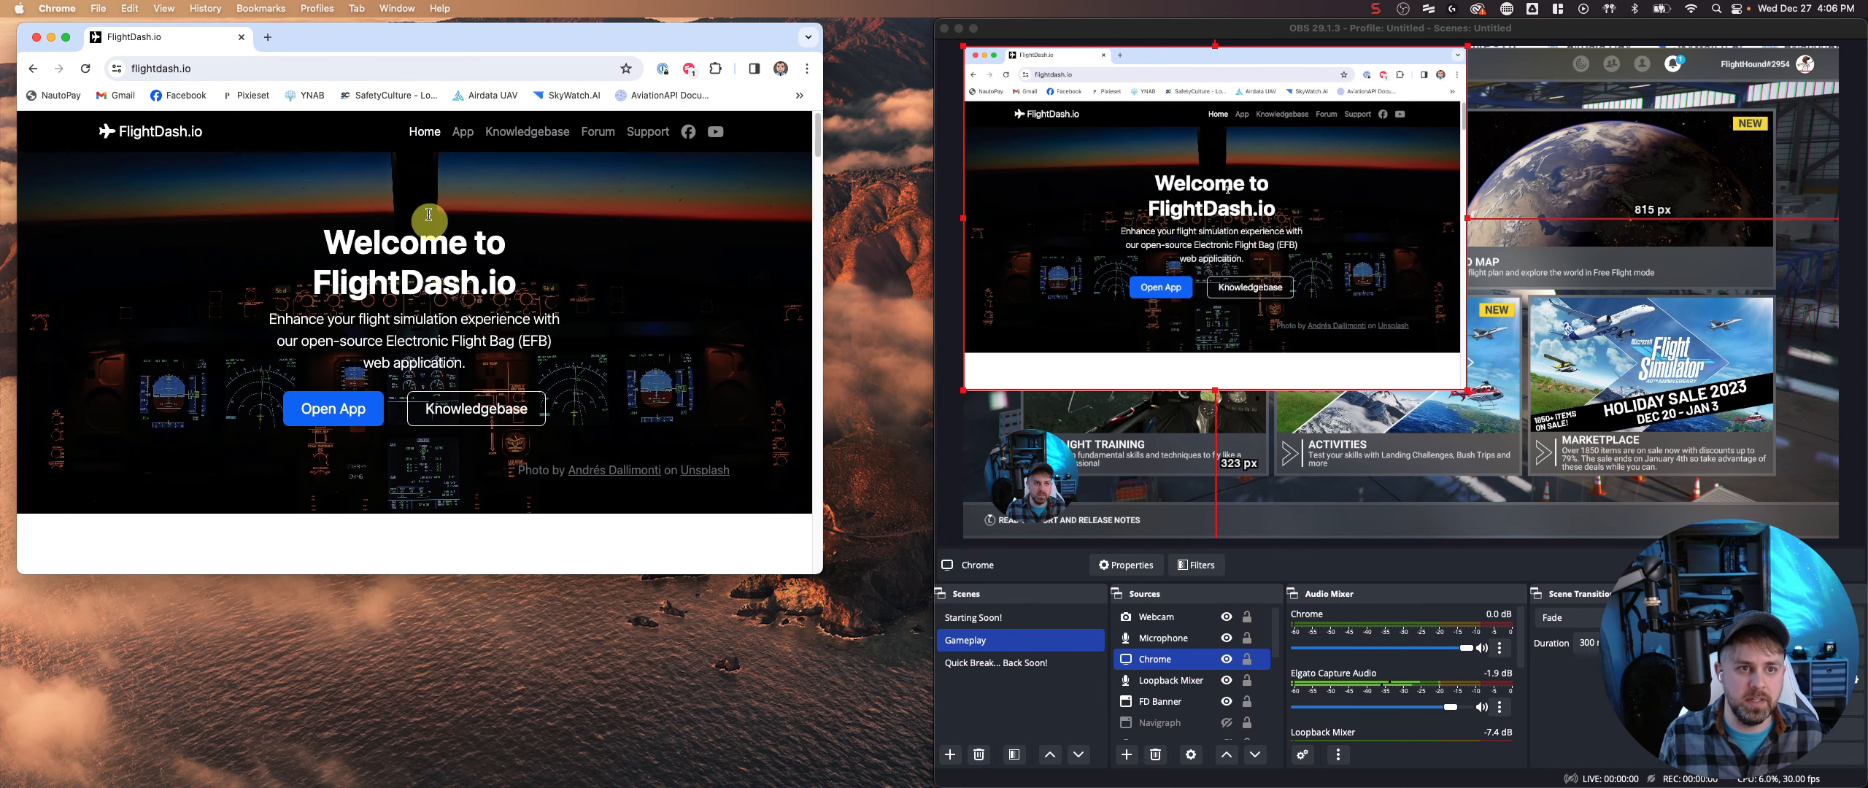
pyautogui.click(336, 406)
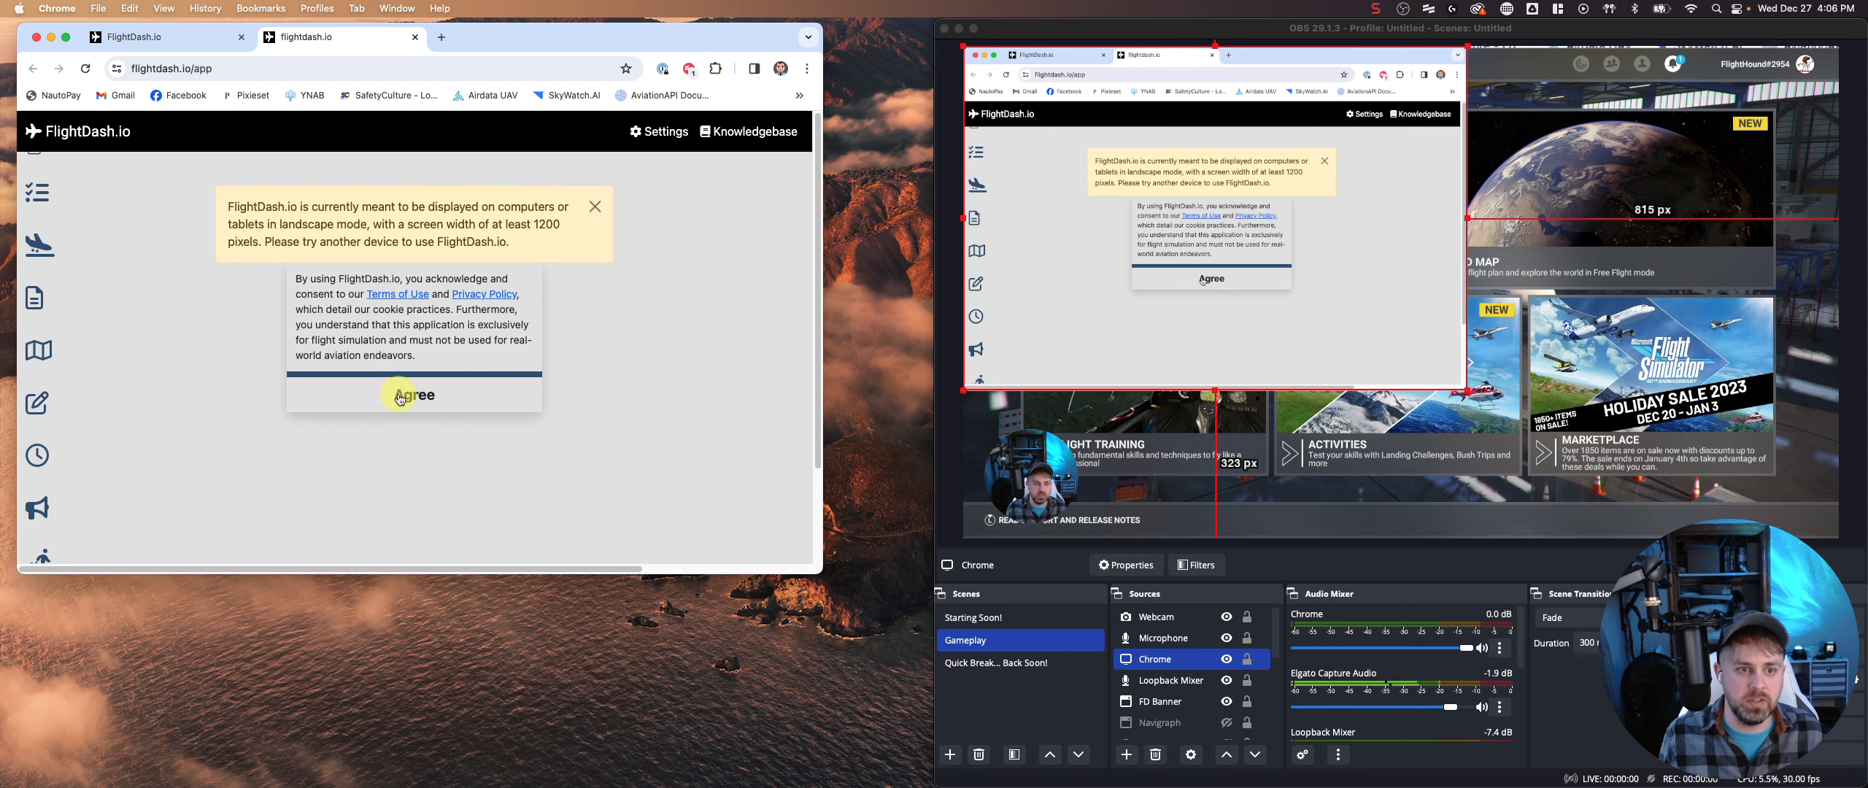
pyautogui.click(400, 397)
pyautogui.click(85, 69)
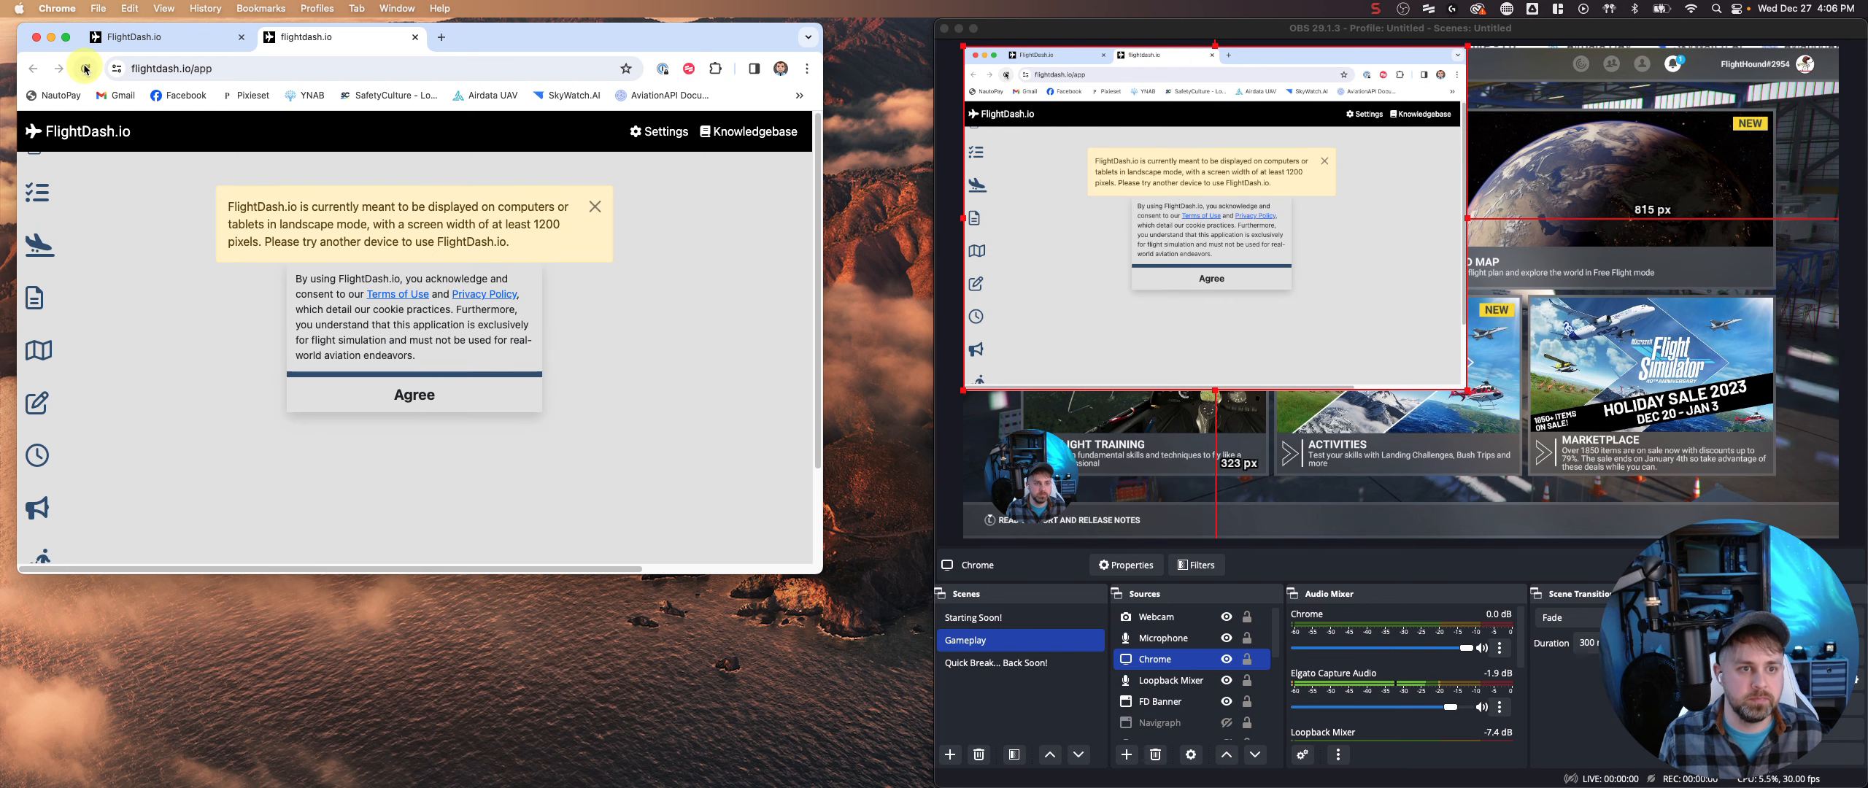
pyautogui.click(418, 413)
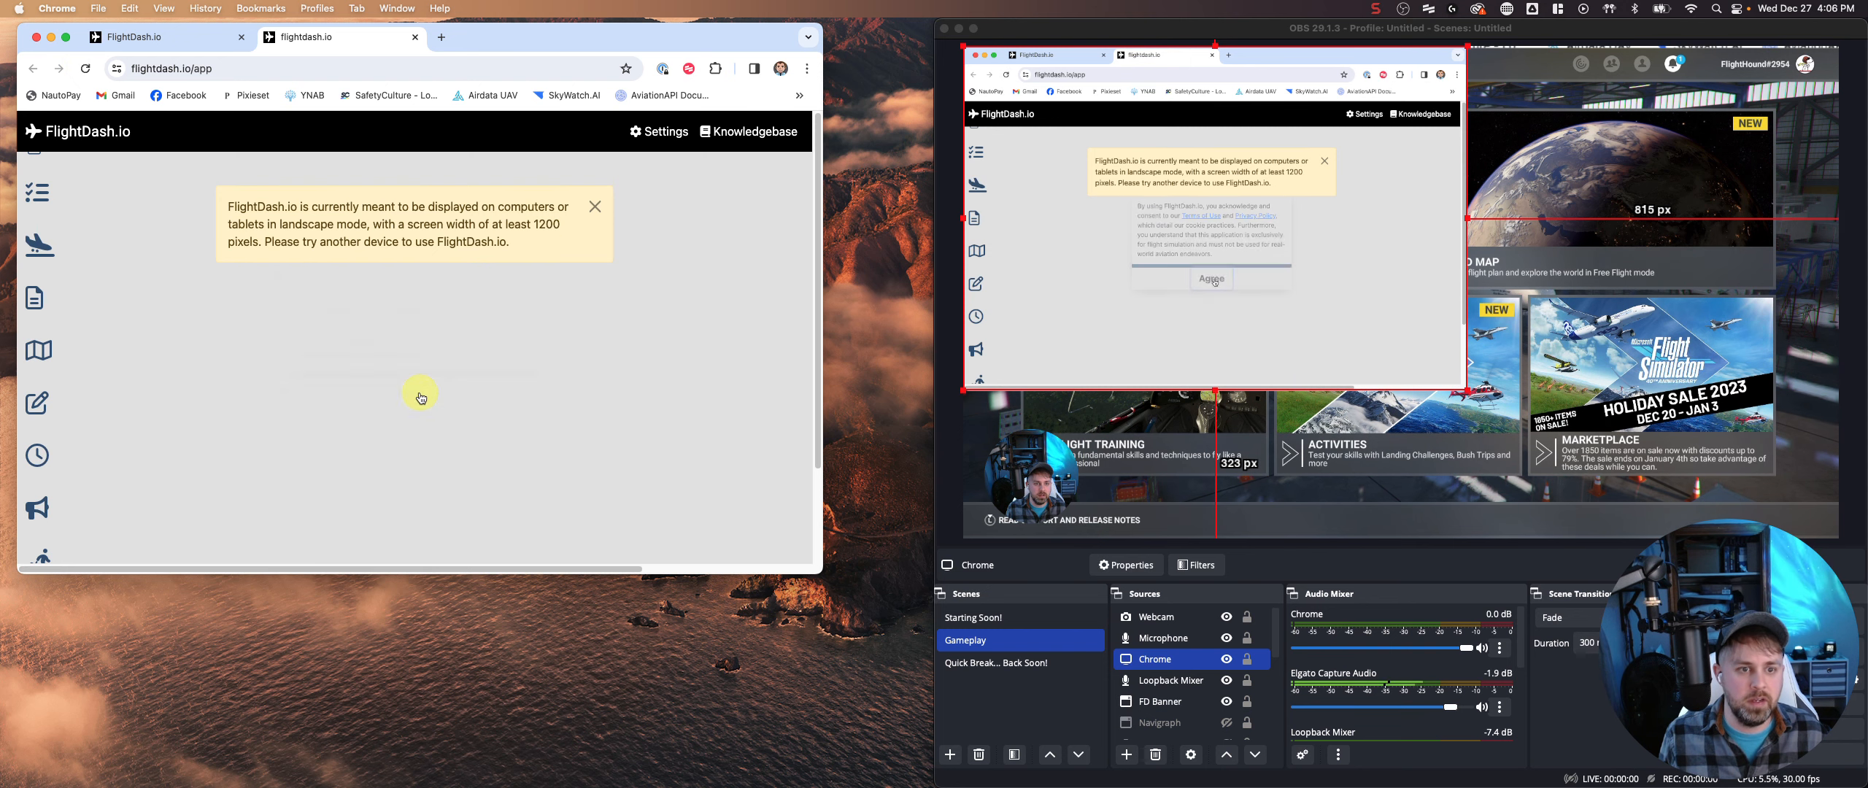
pyautogui.click(597, 207)
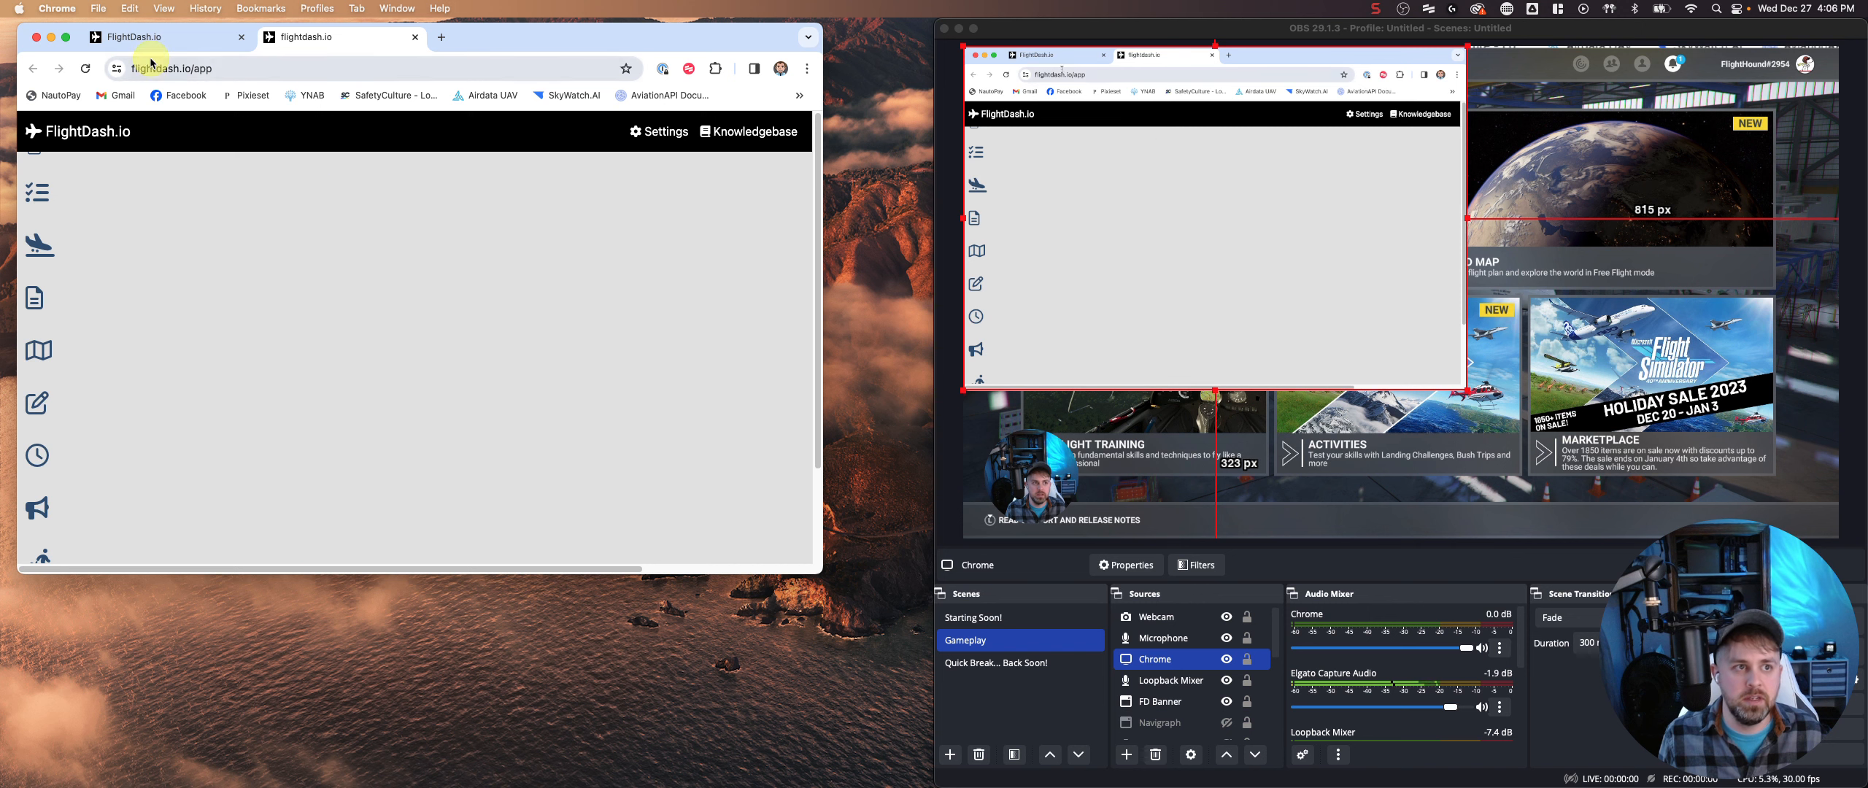
# - Close the FlightDash.io window and load flightdash.io in a new incognito window, leaving no regular browser window open
pyautogui.click(35, 39)
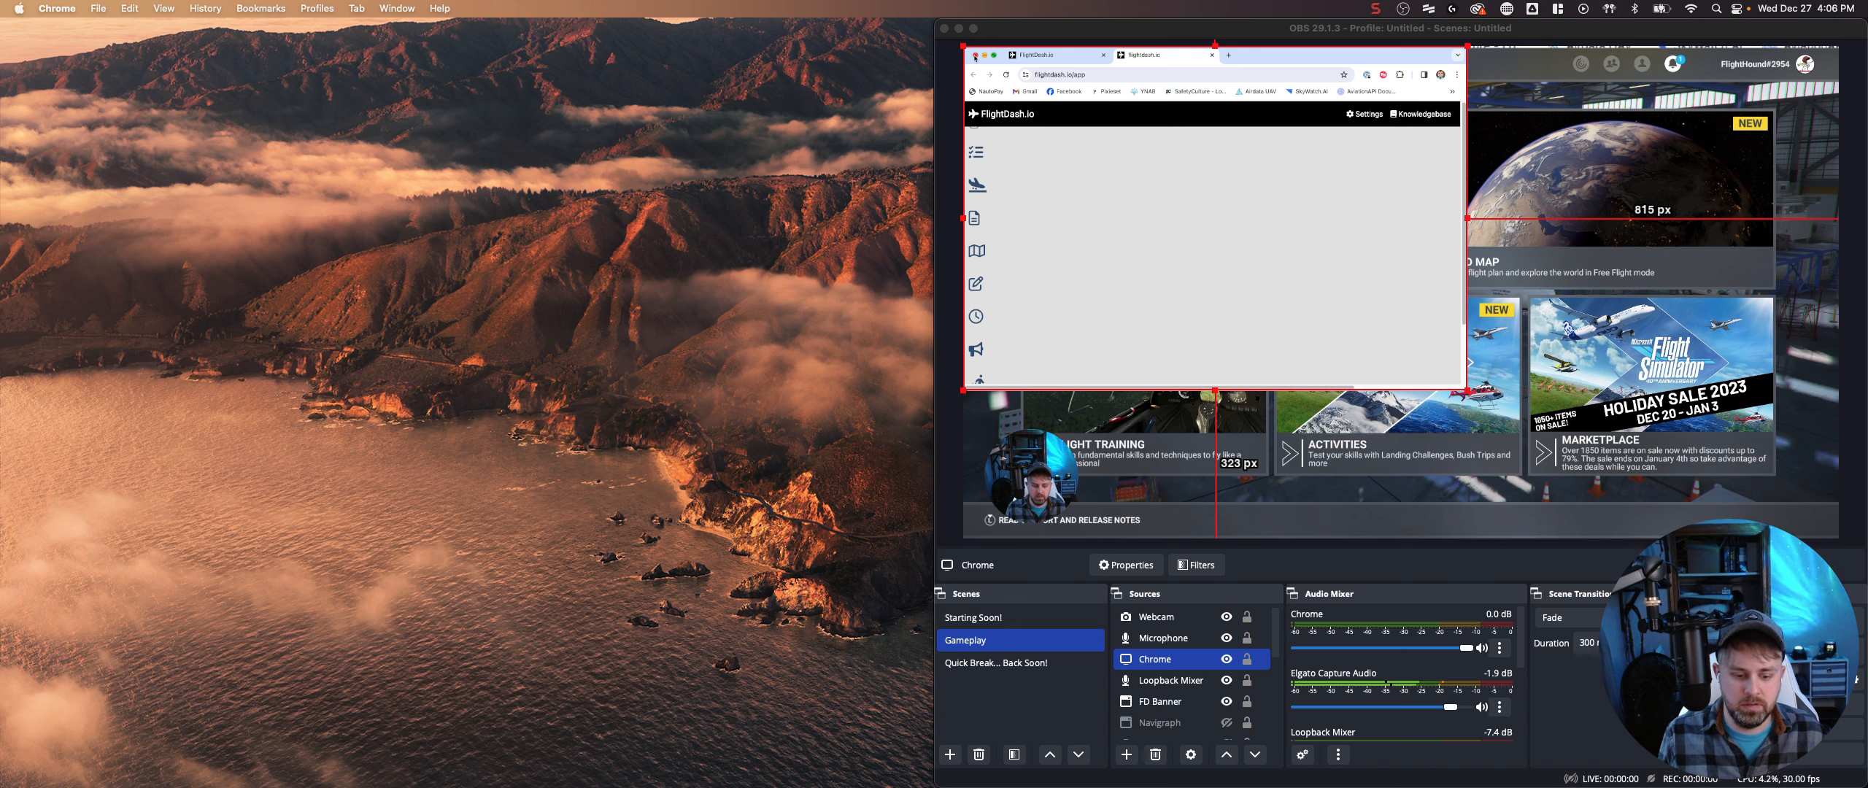
pyautogui.press('super+n')
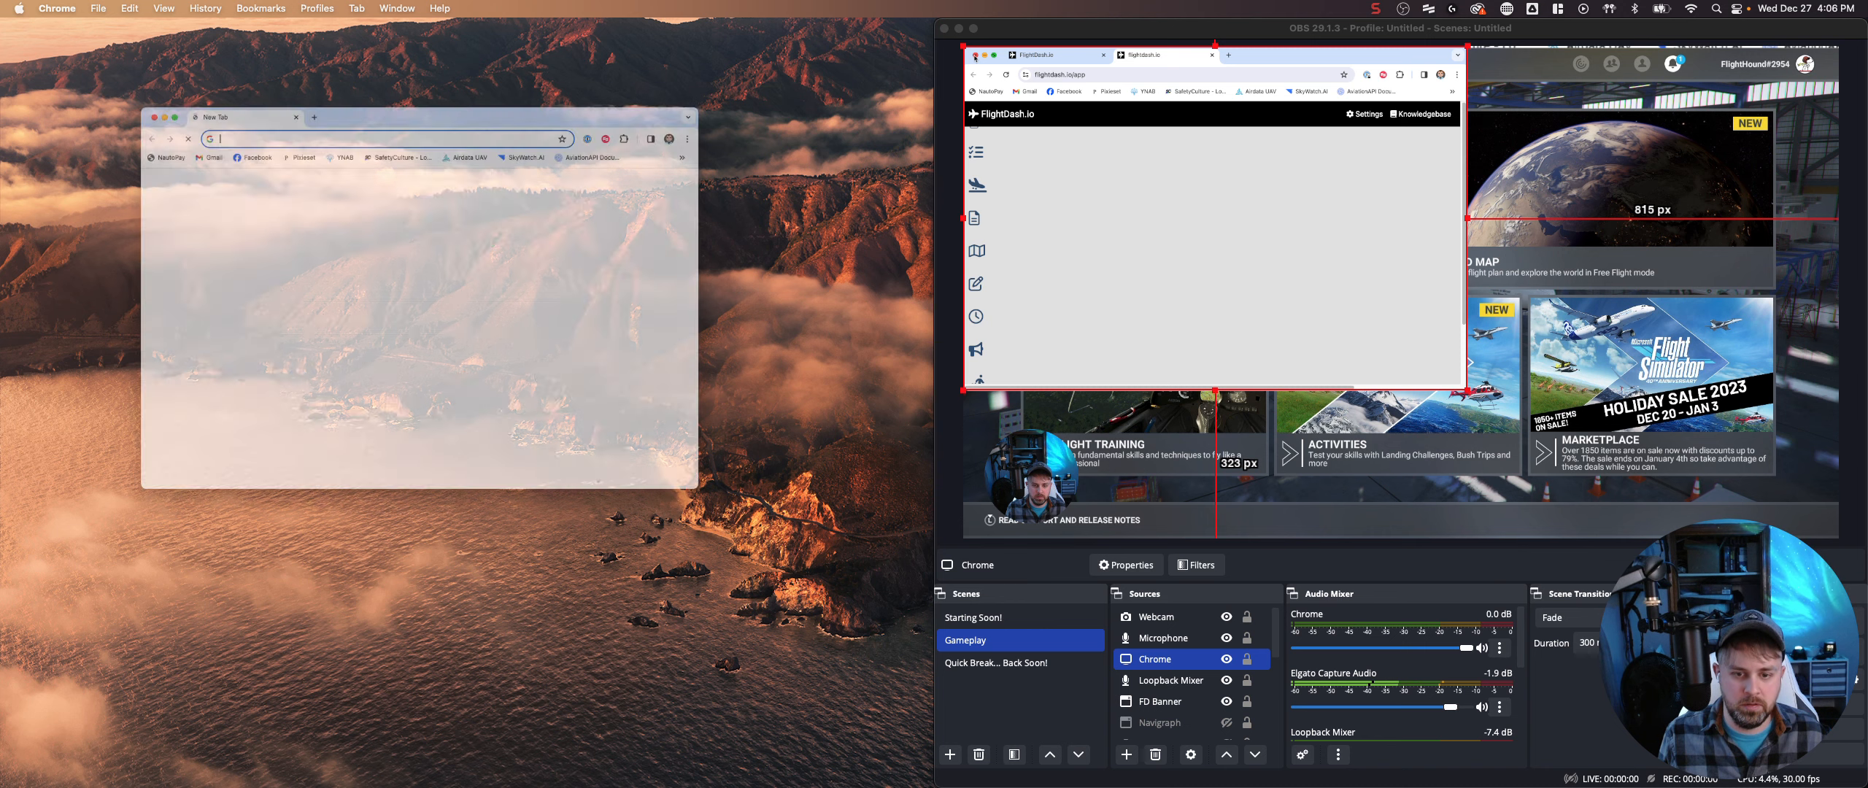
pyautogui.click(806, 70)
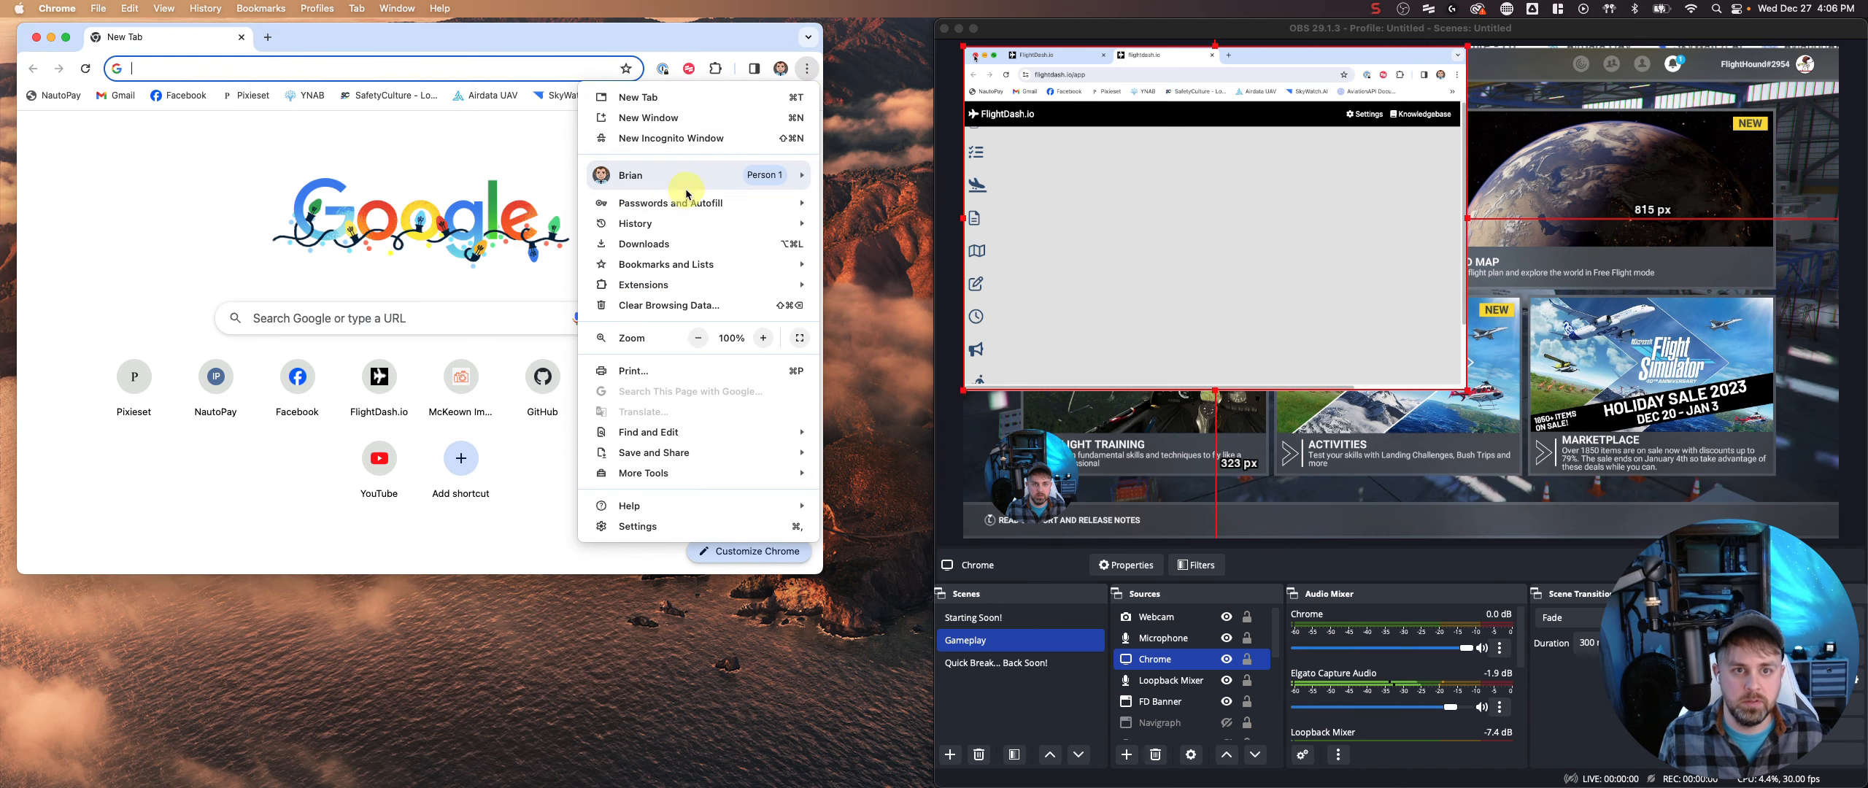
pyautogui.click(659, 140)
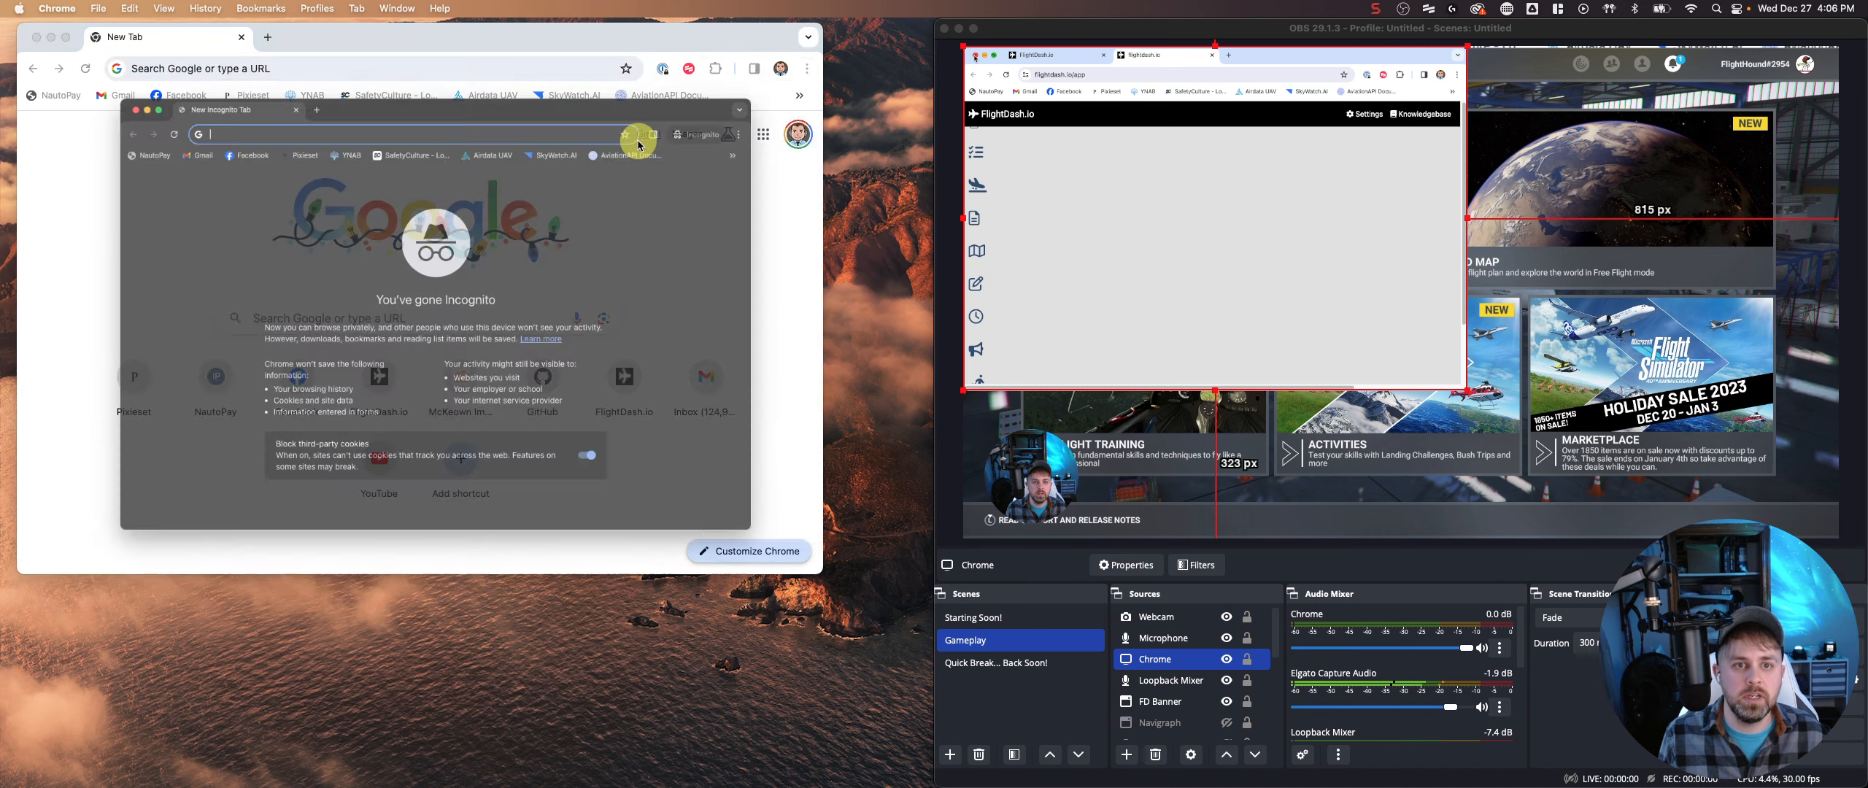
pyautogui.write('flightdash.io')
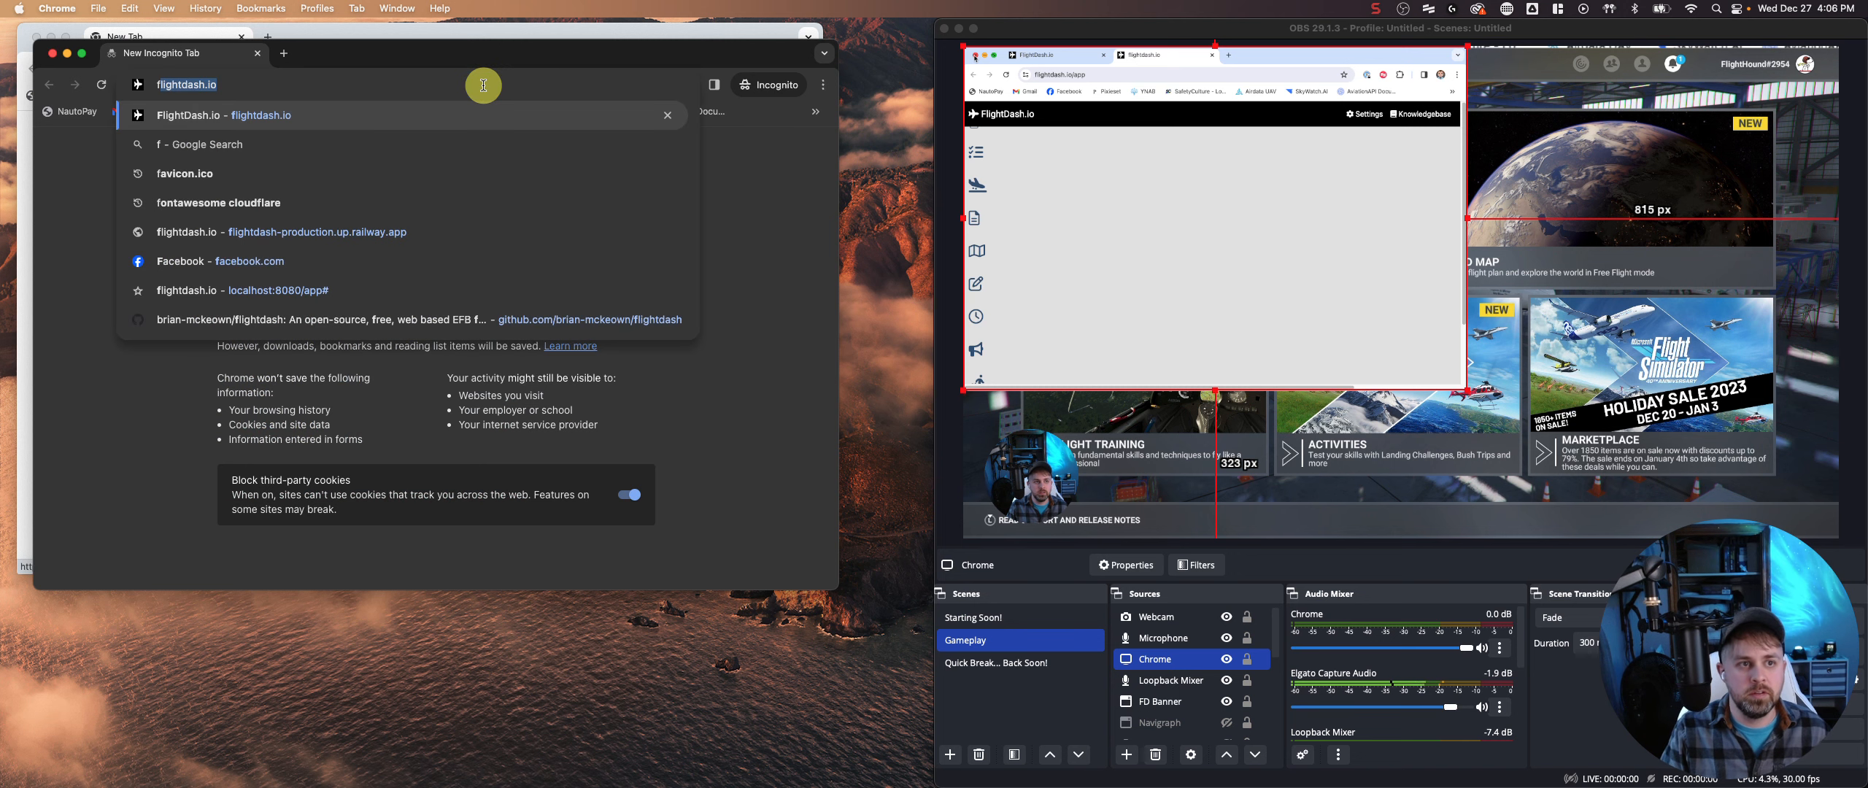
pyautogui.press('Return')
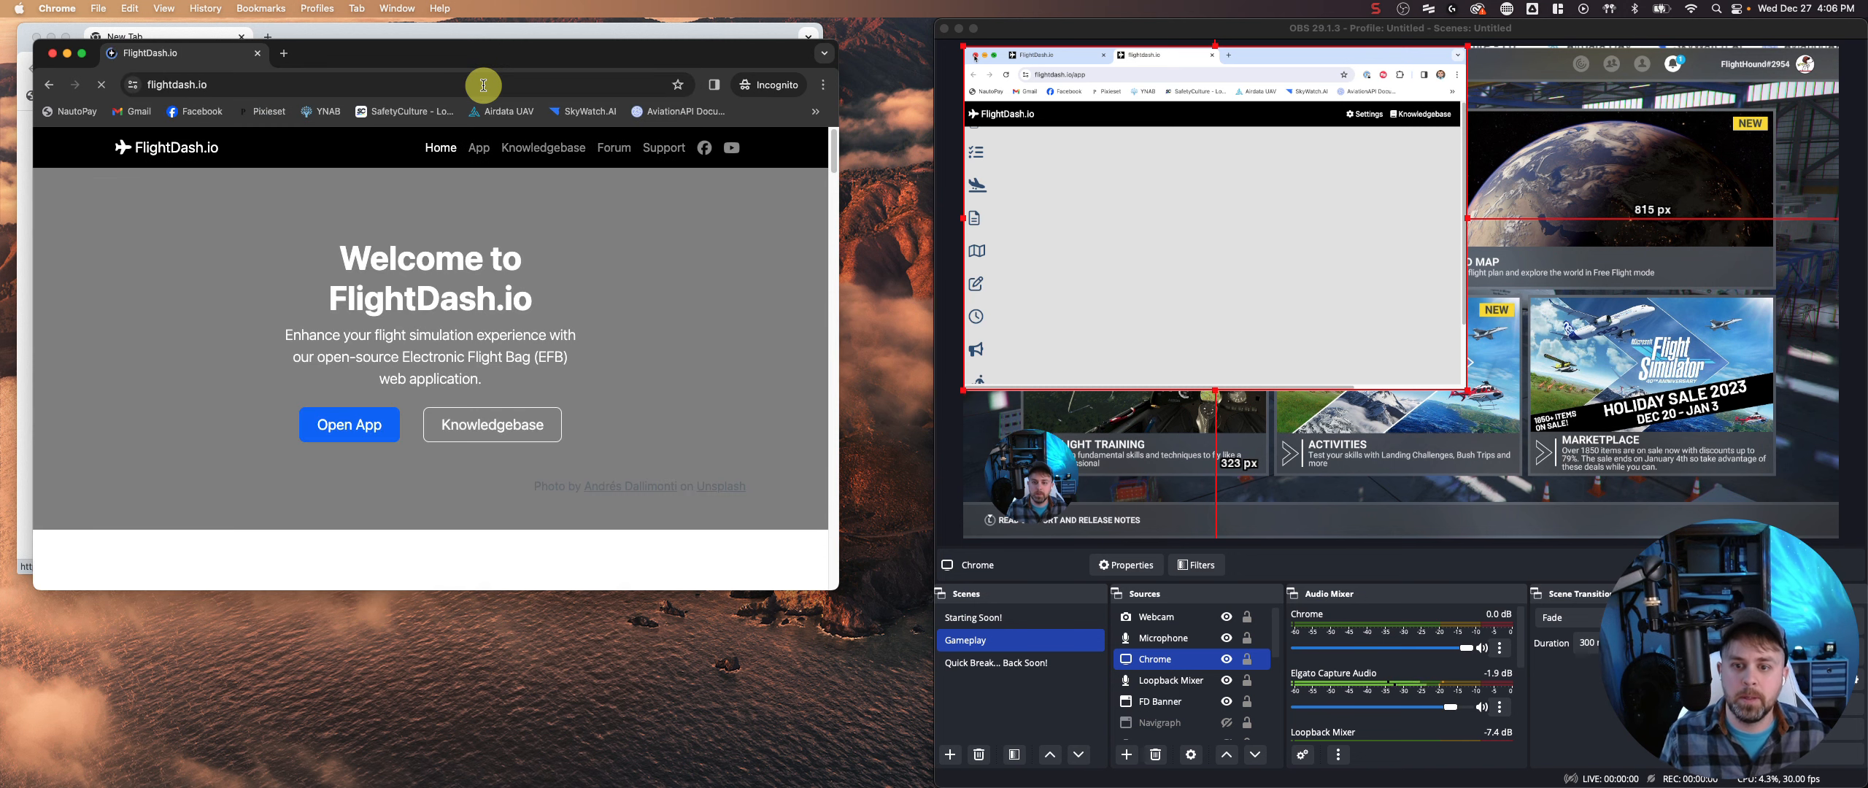
pyautogui.press('super+w')
pyautogui.press('super+shift+t')
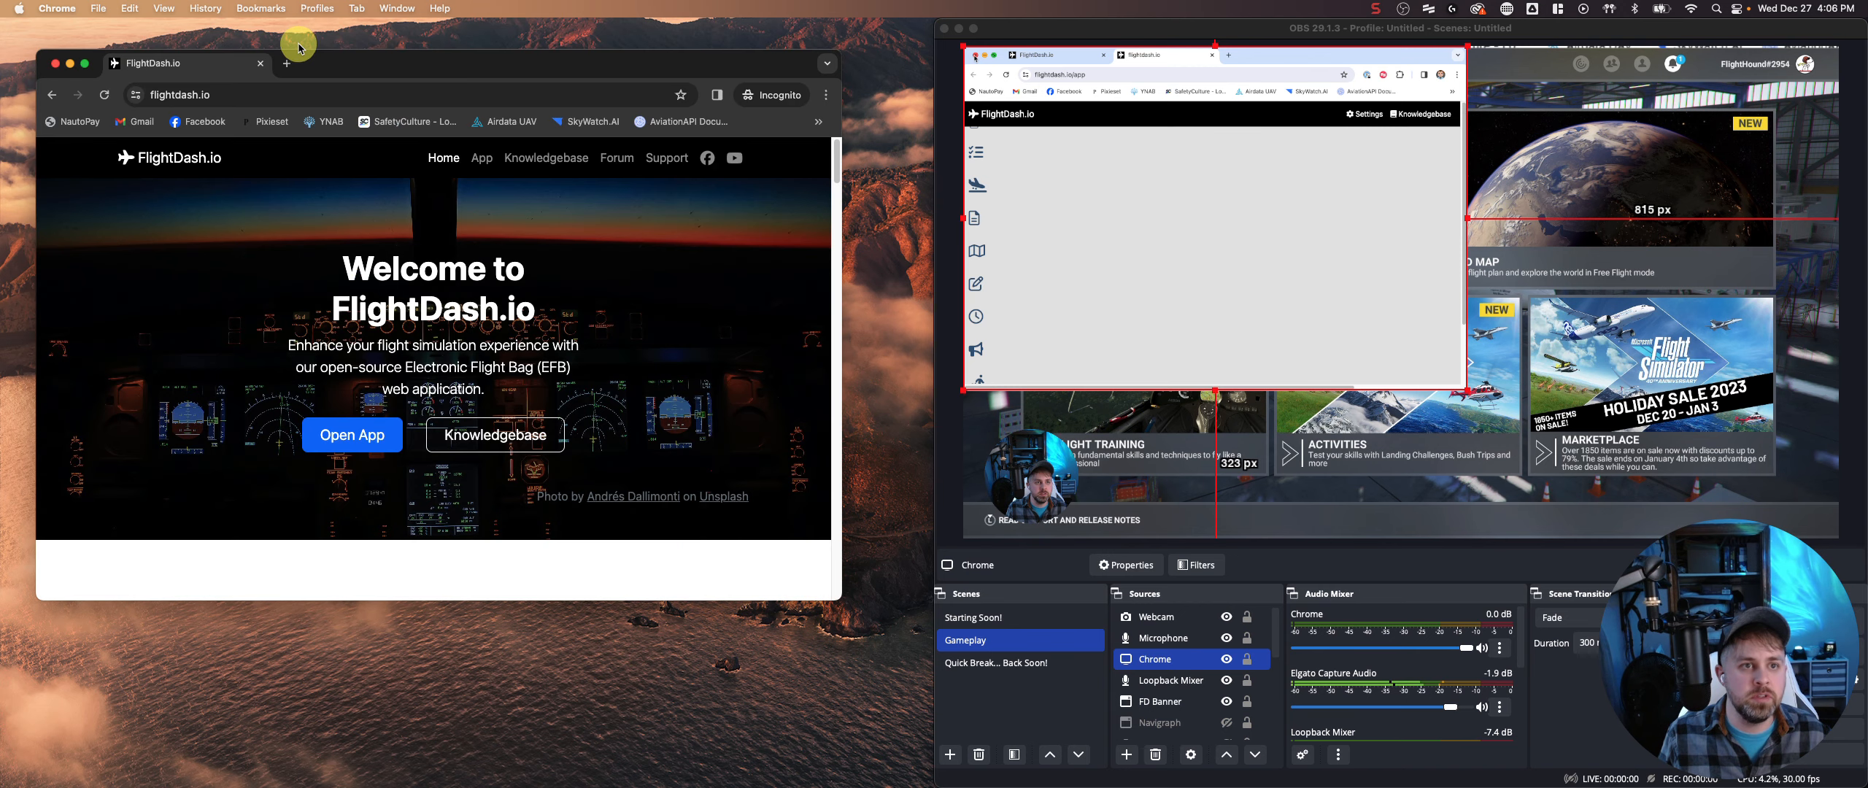
# - Open the FlightDash.io app from its home page and toggle the Chrome source's visibility, leaving it shown
pyautogui.click(333, 409)
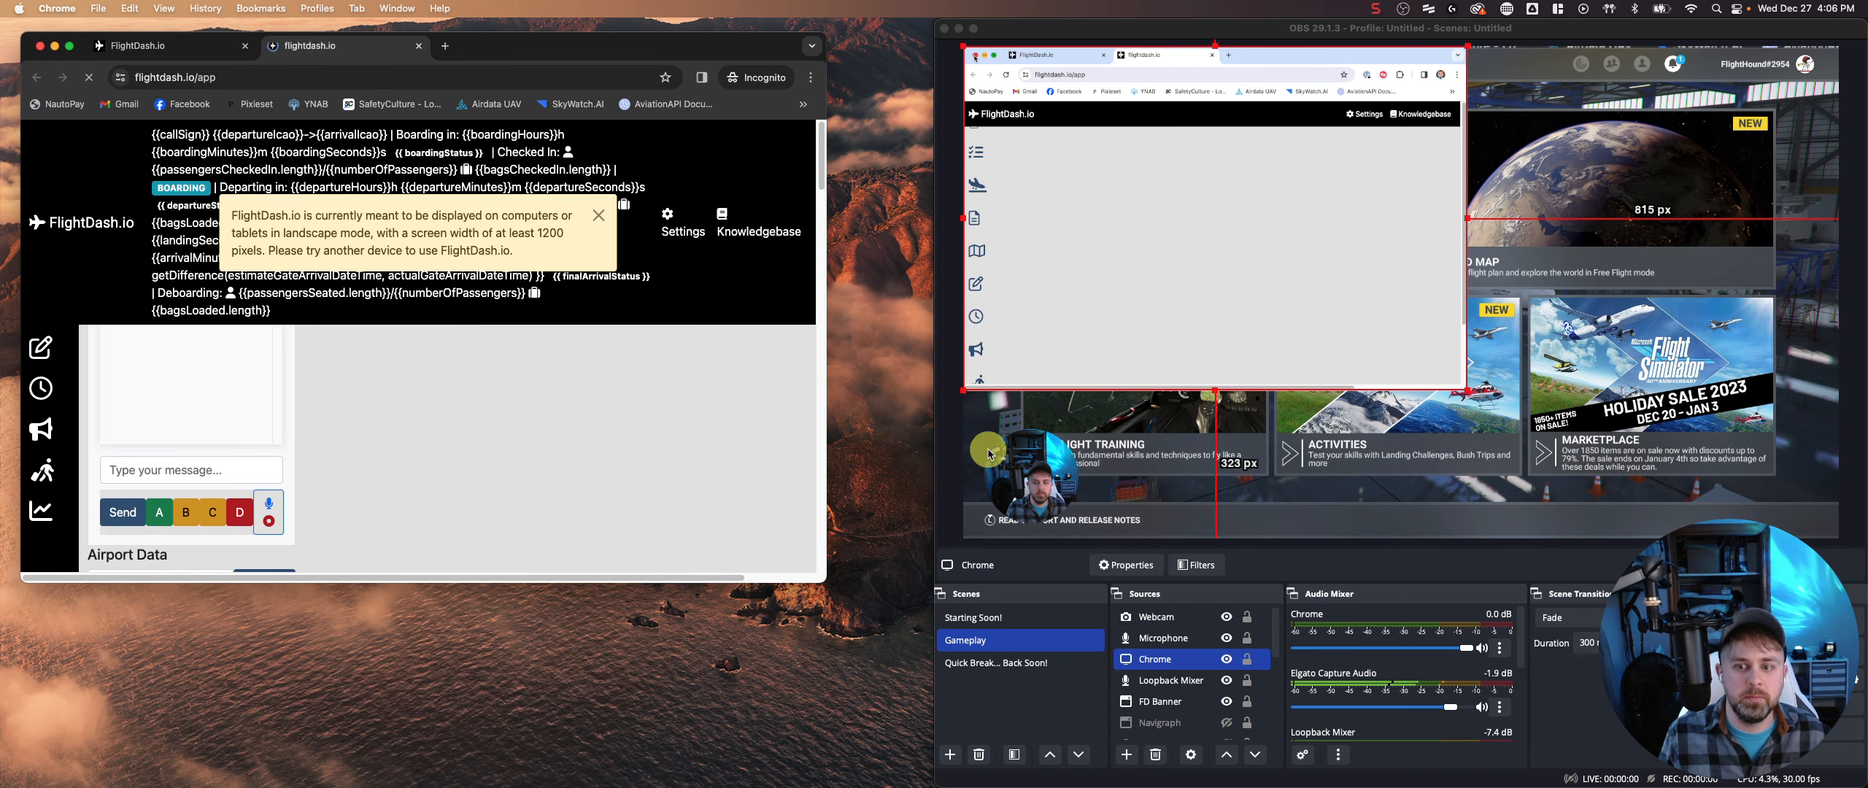
pyautogui.click(1225, 664)
pyautogui.click(1227, 664)
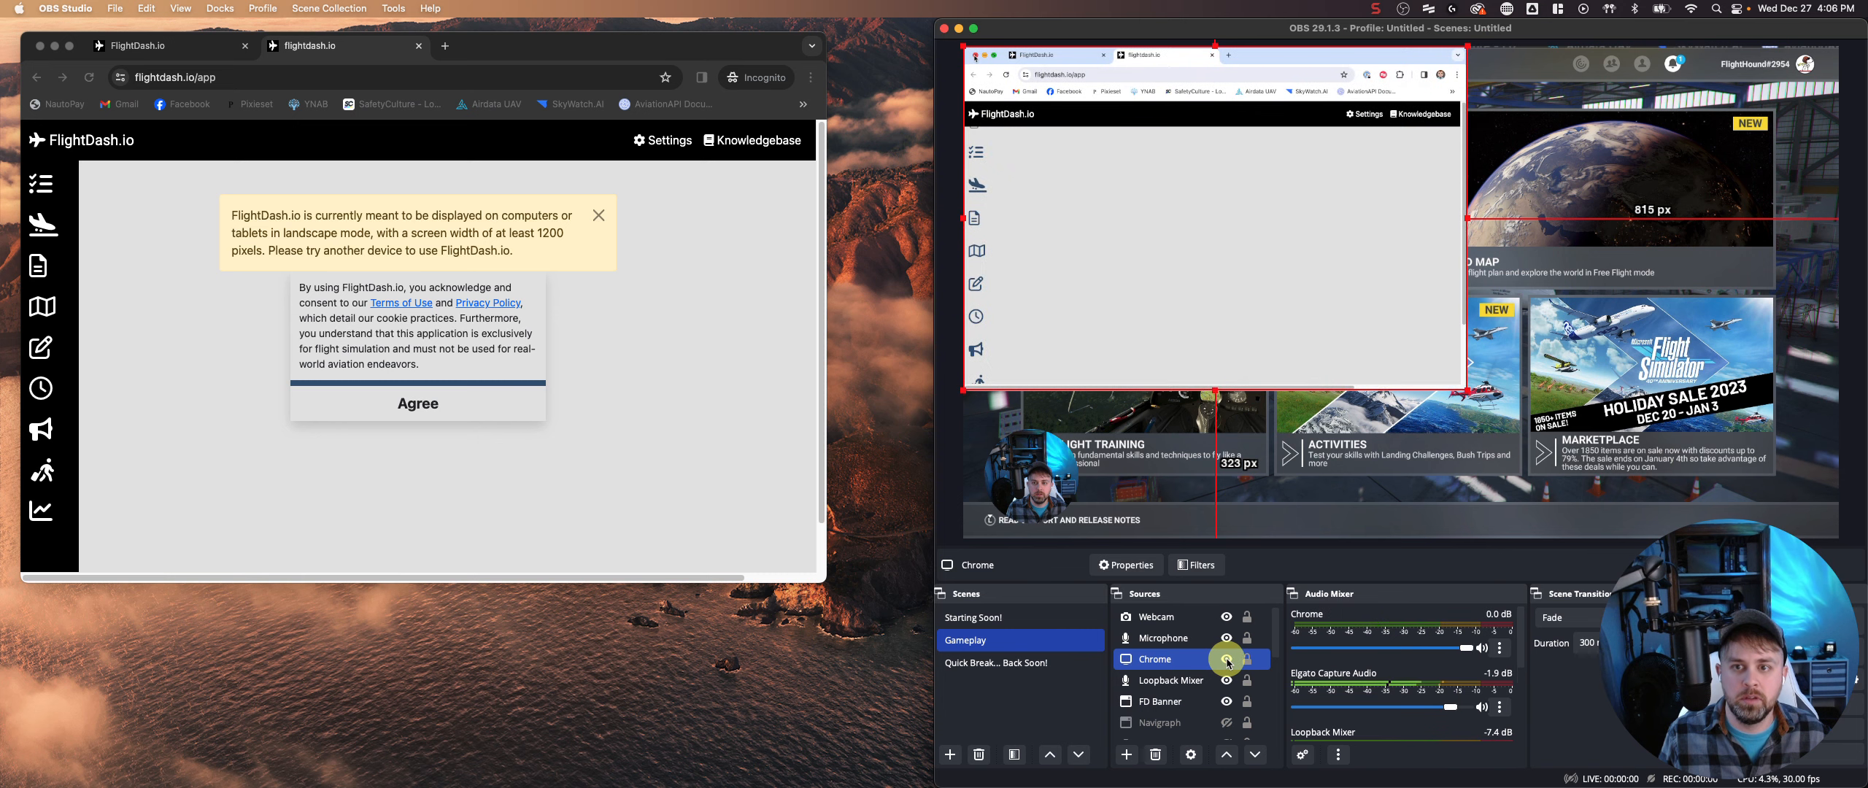
pyautogui.click(1227, 661)
pyautogui.click(1227, 661)
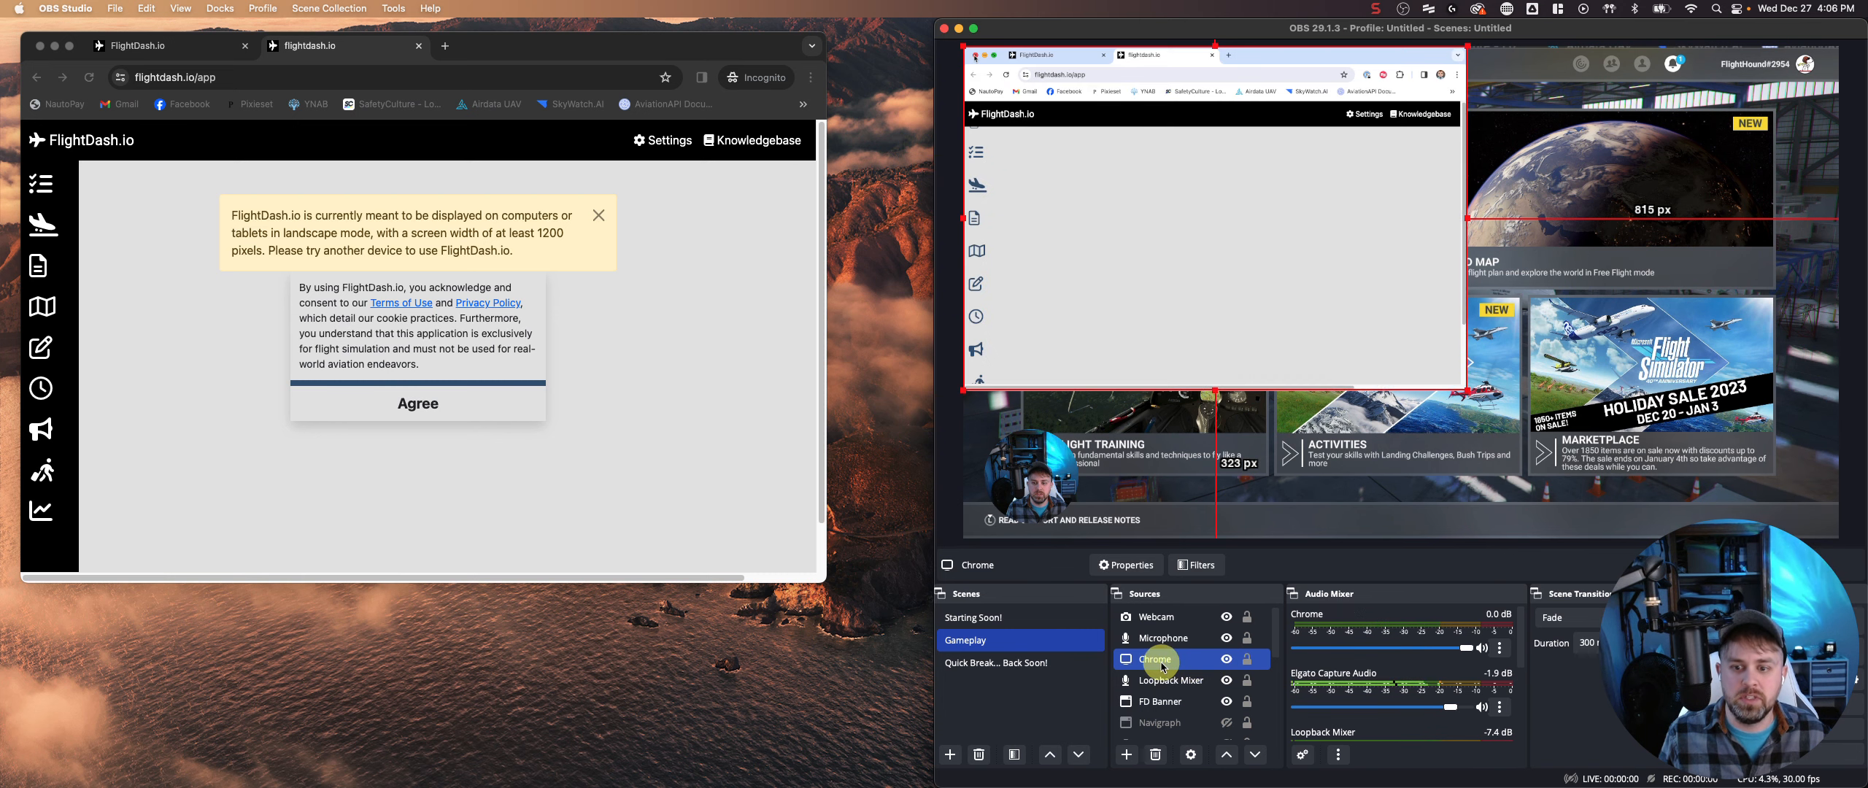
# - Set the Chrome source's capture window to [Google Chrome] flightdash.io and accept its properties
pyautogui.rightClick(1165, 657)
pyautogui.click(1188, 647)
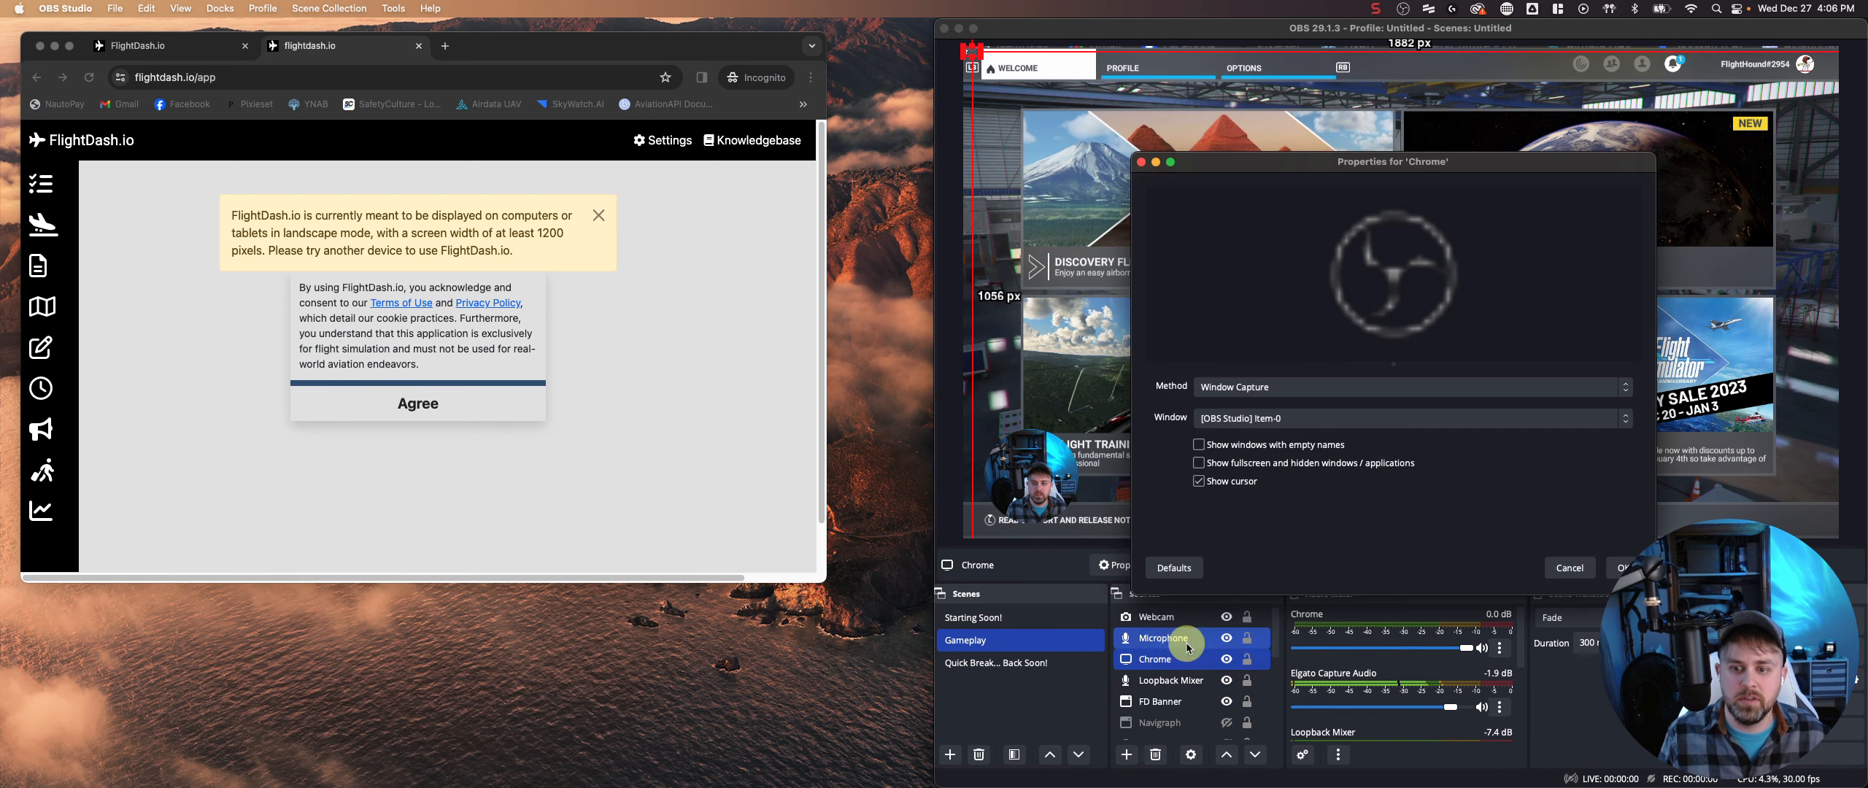
pyautogui.click(1240, 417)
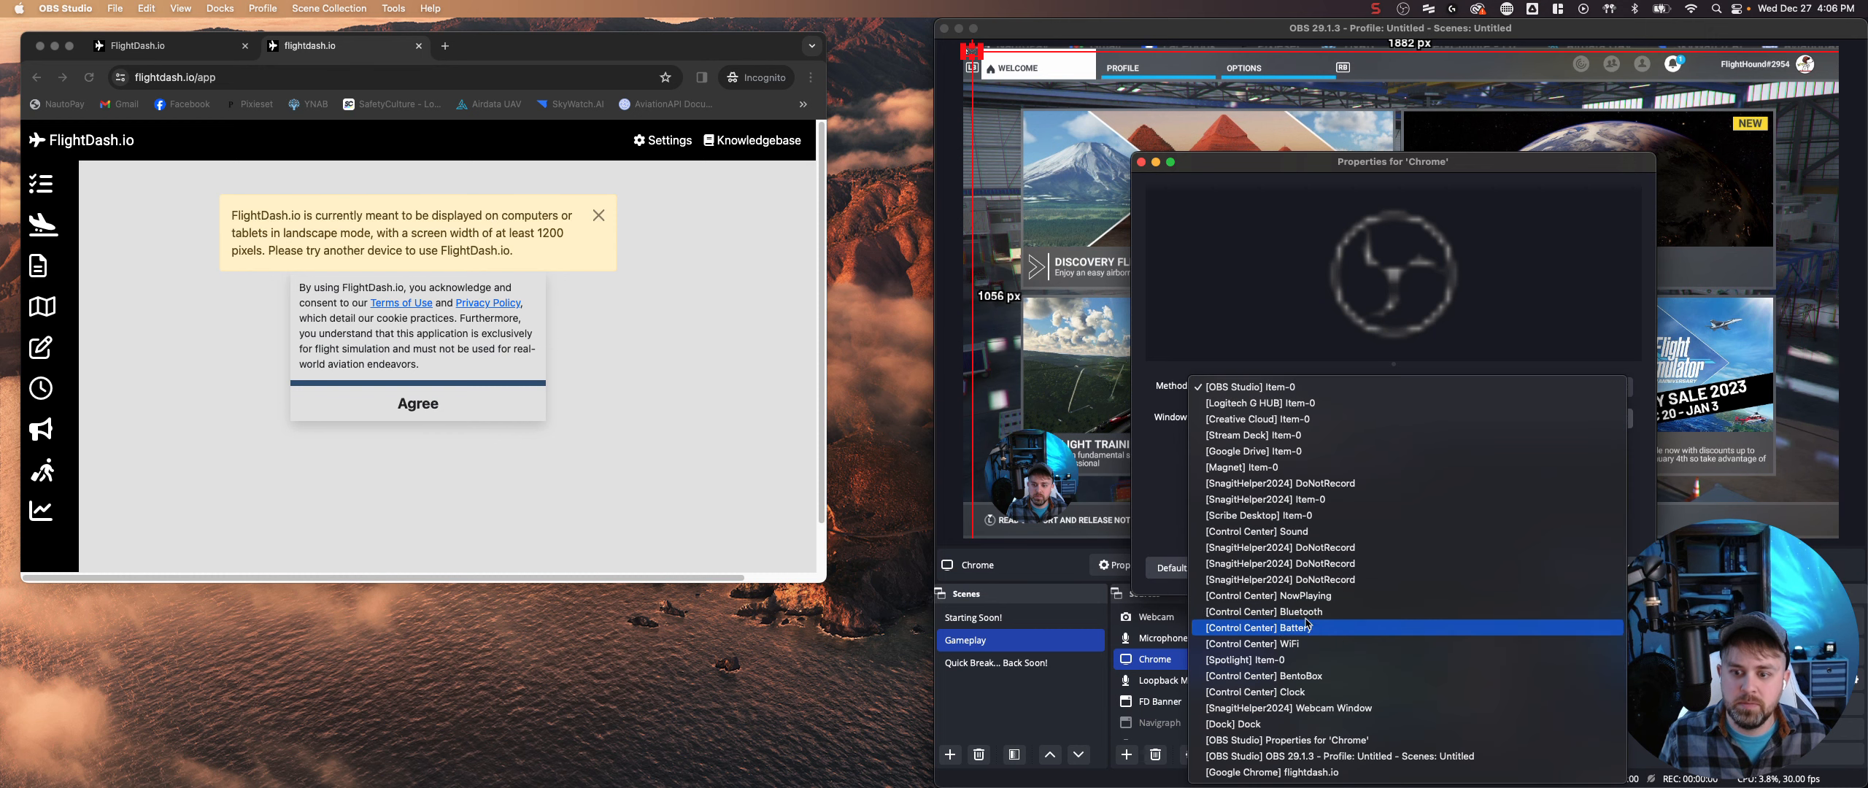
pyautogui.click(1276, 771)
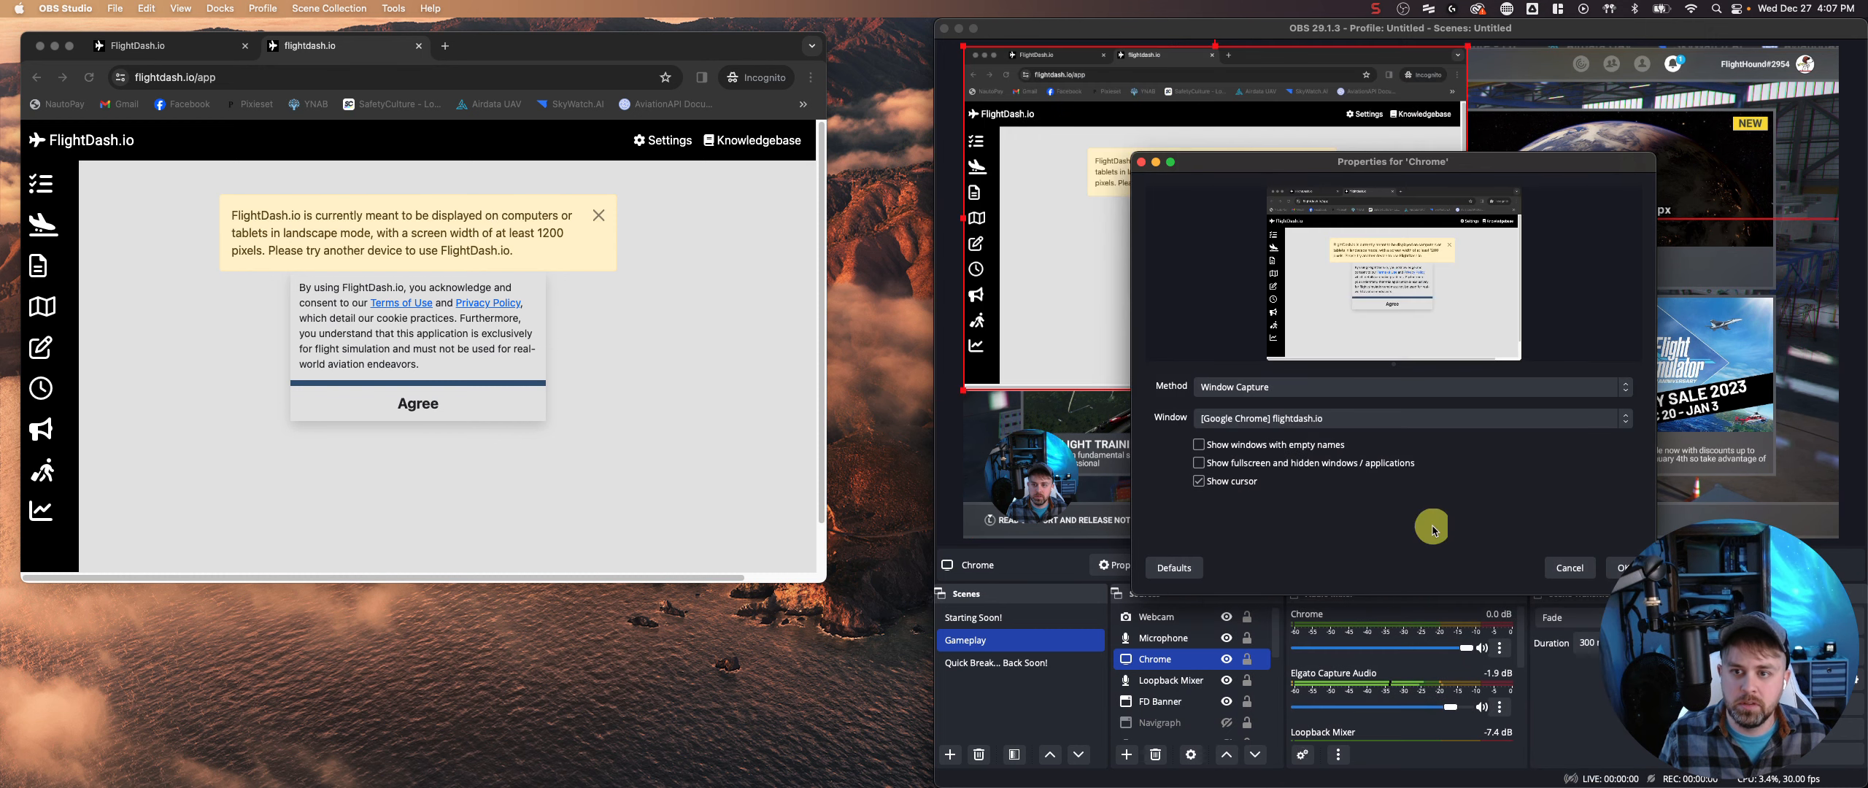
pyautogui.click(1621, 568)
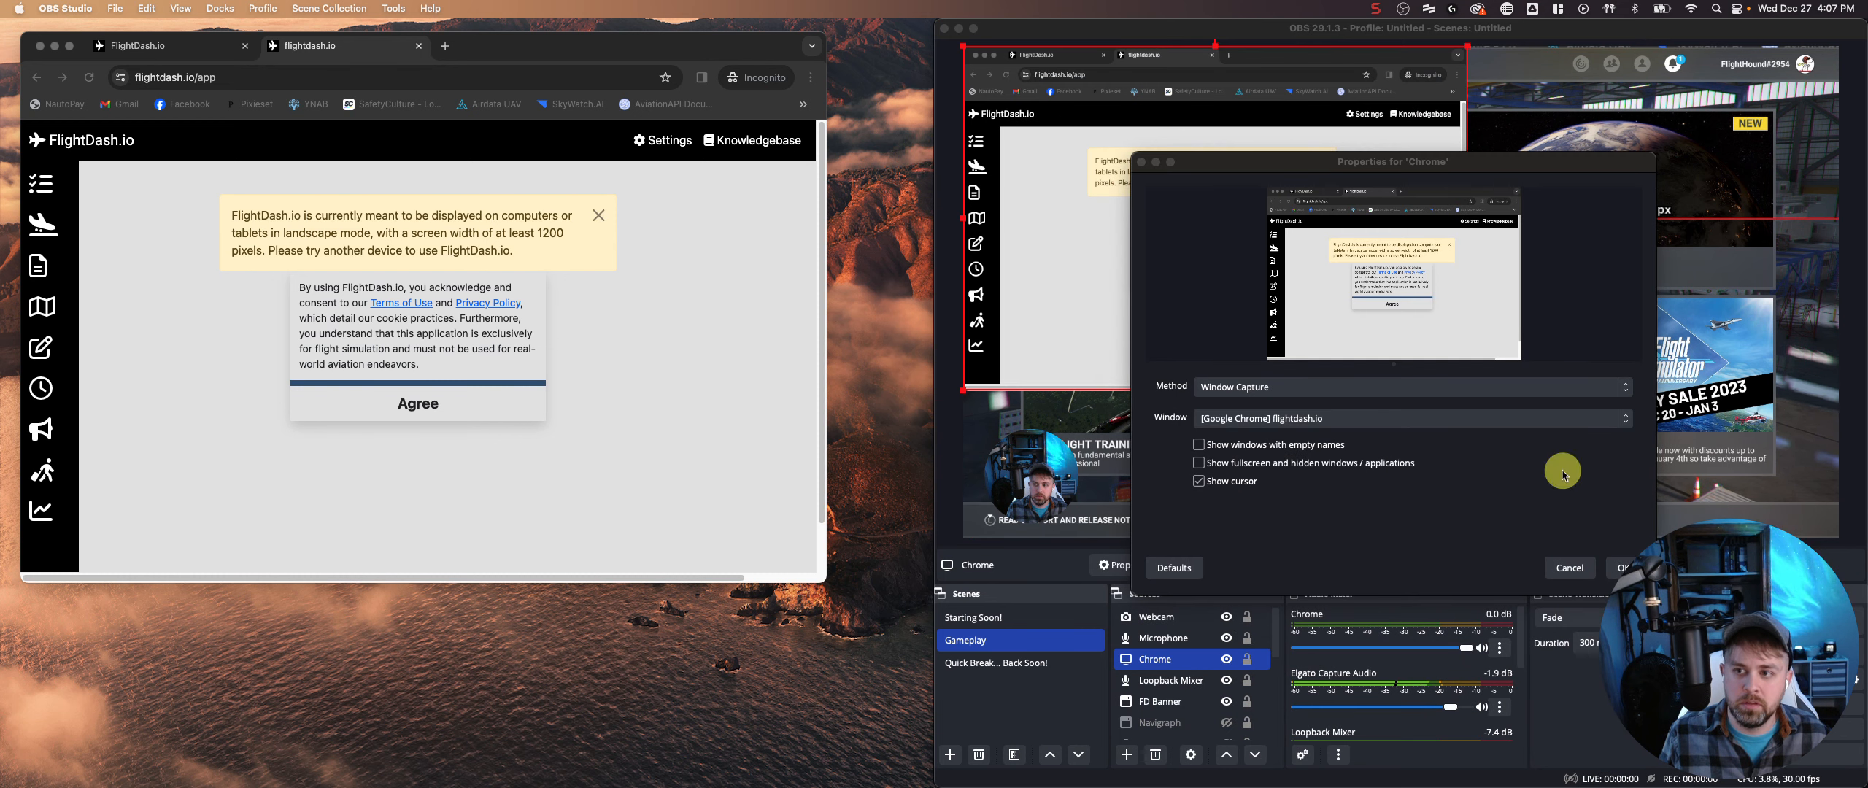
pyautogui.moveTo(1481, 165); pyautogui.dragTo(1341, 152)
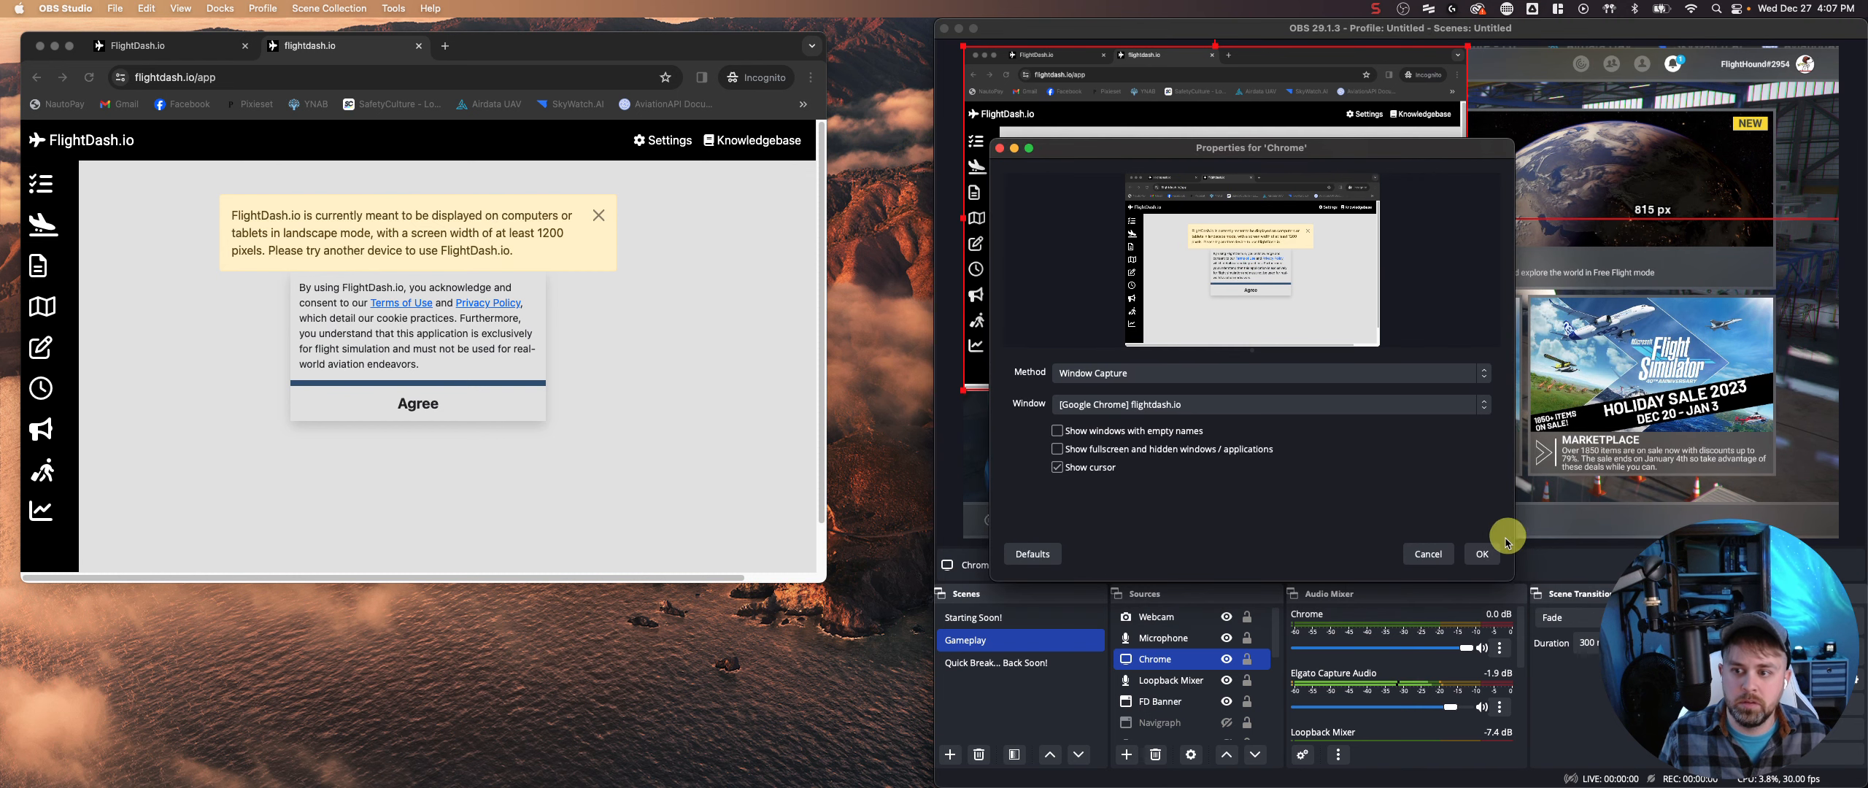
pyautogui.click(1483, 553)
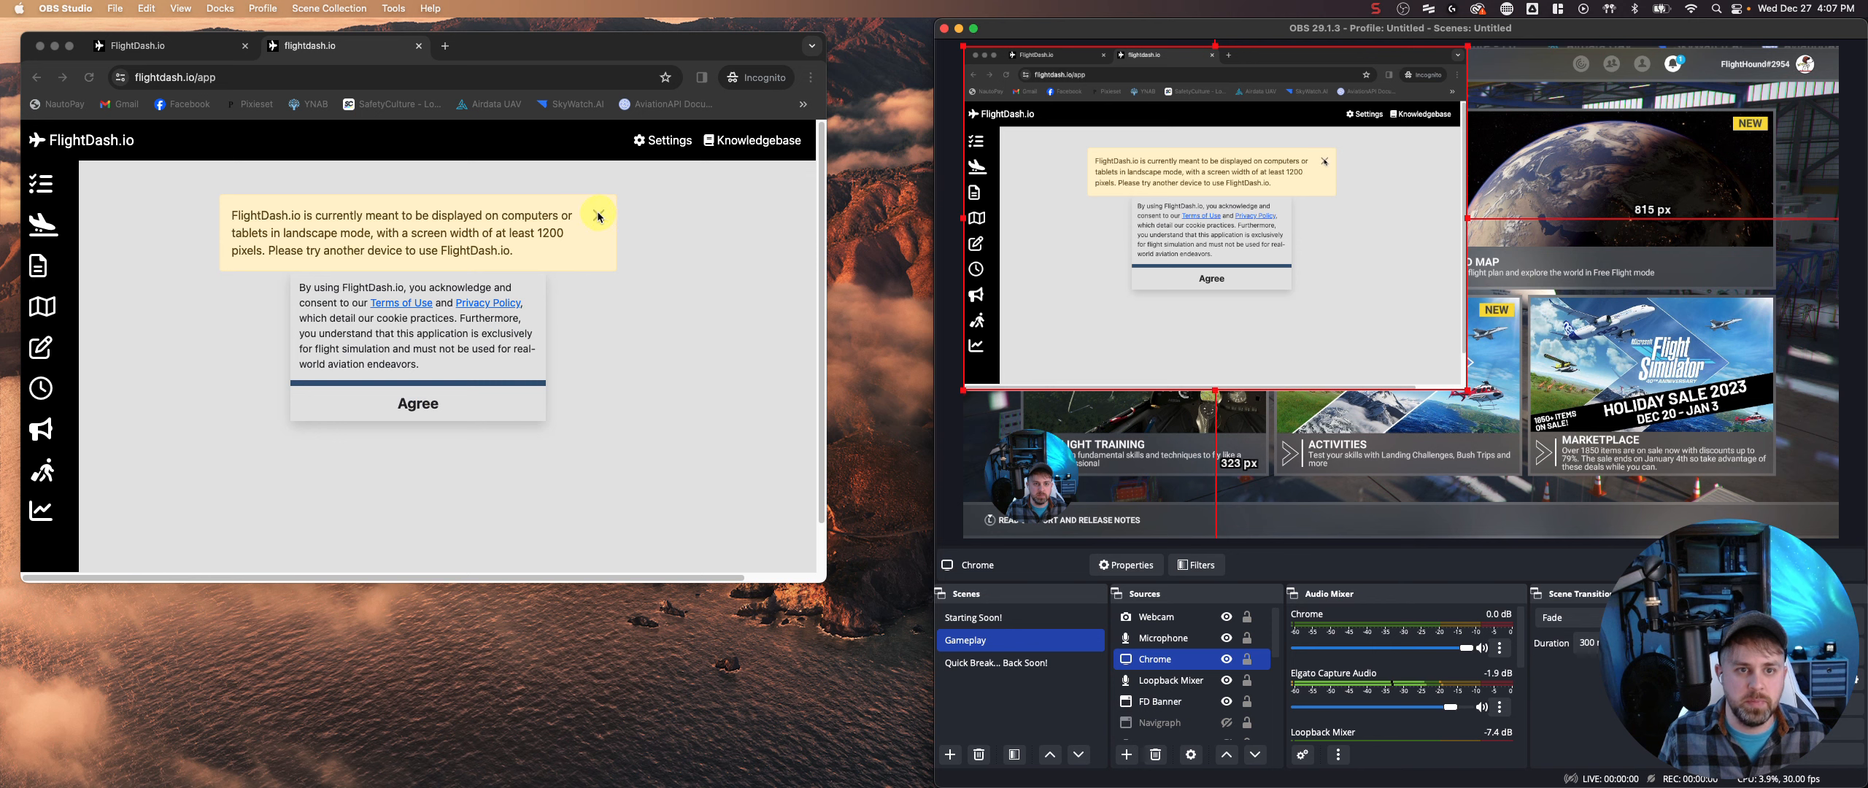
# - Widen and heighten the FlightDash.io browser window and agree to the app's terms of use
pyautogui.click(766, 308)
pyautogui.moveTo(826, 292); pyautogui.dragTo(926, 291)
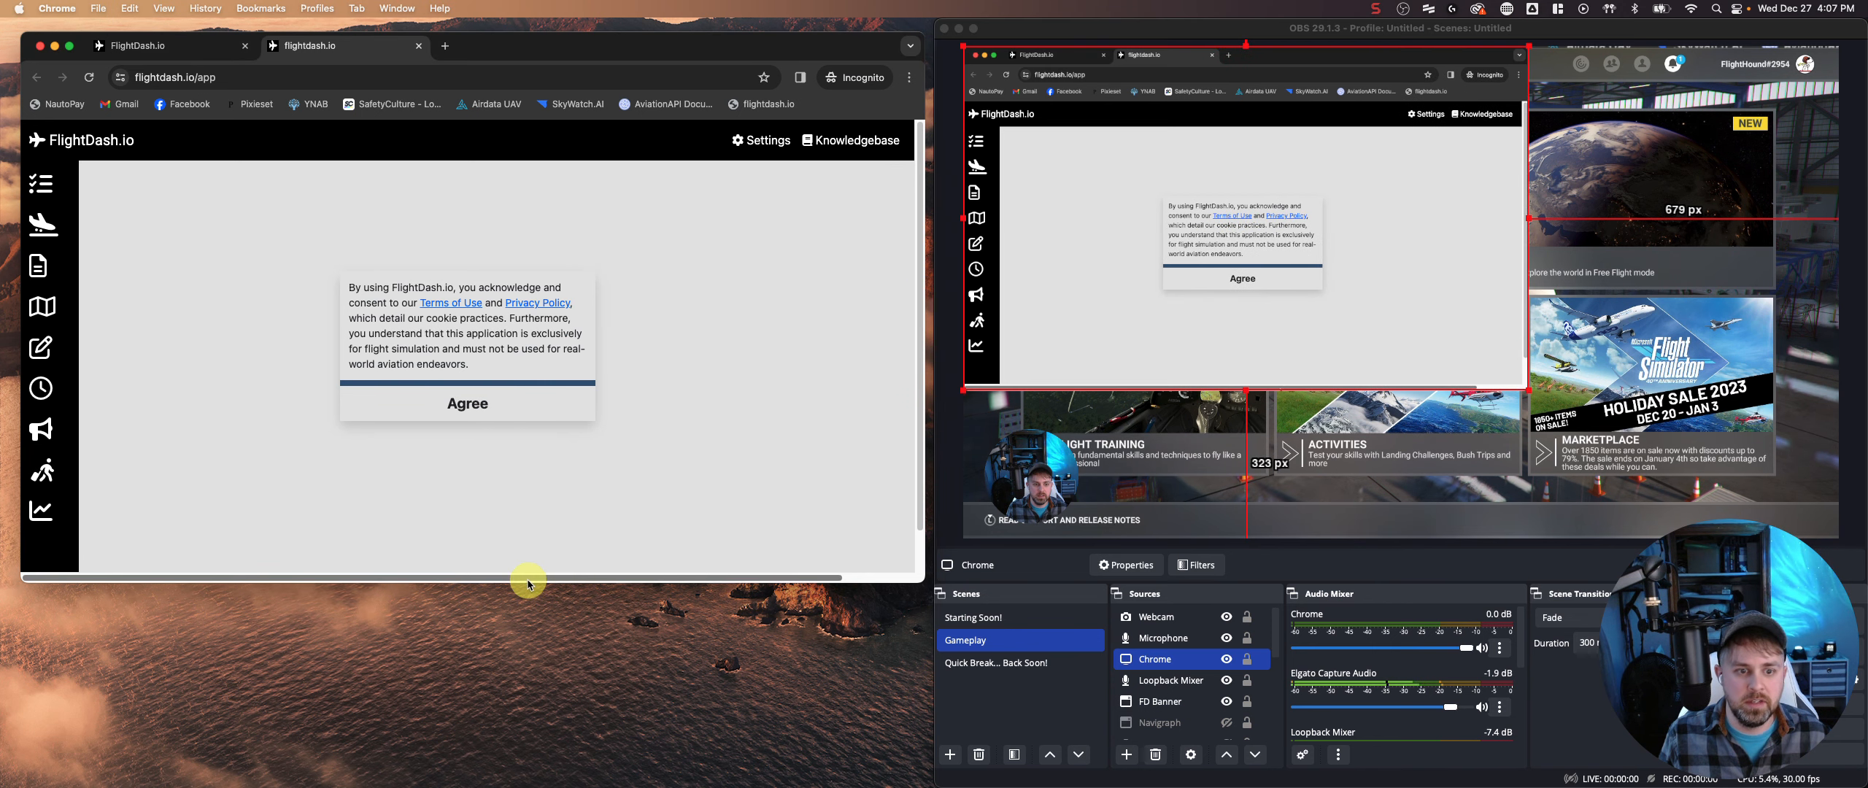
pyautogui.moveTo(529, 584); pyautogui.dragTo(538, 669)
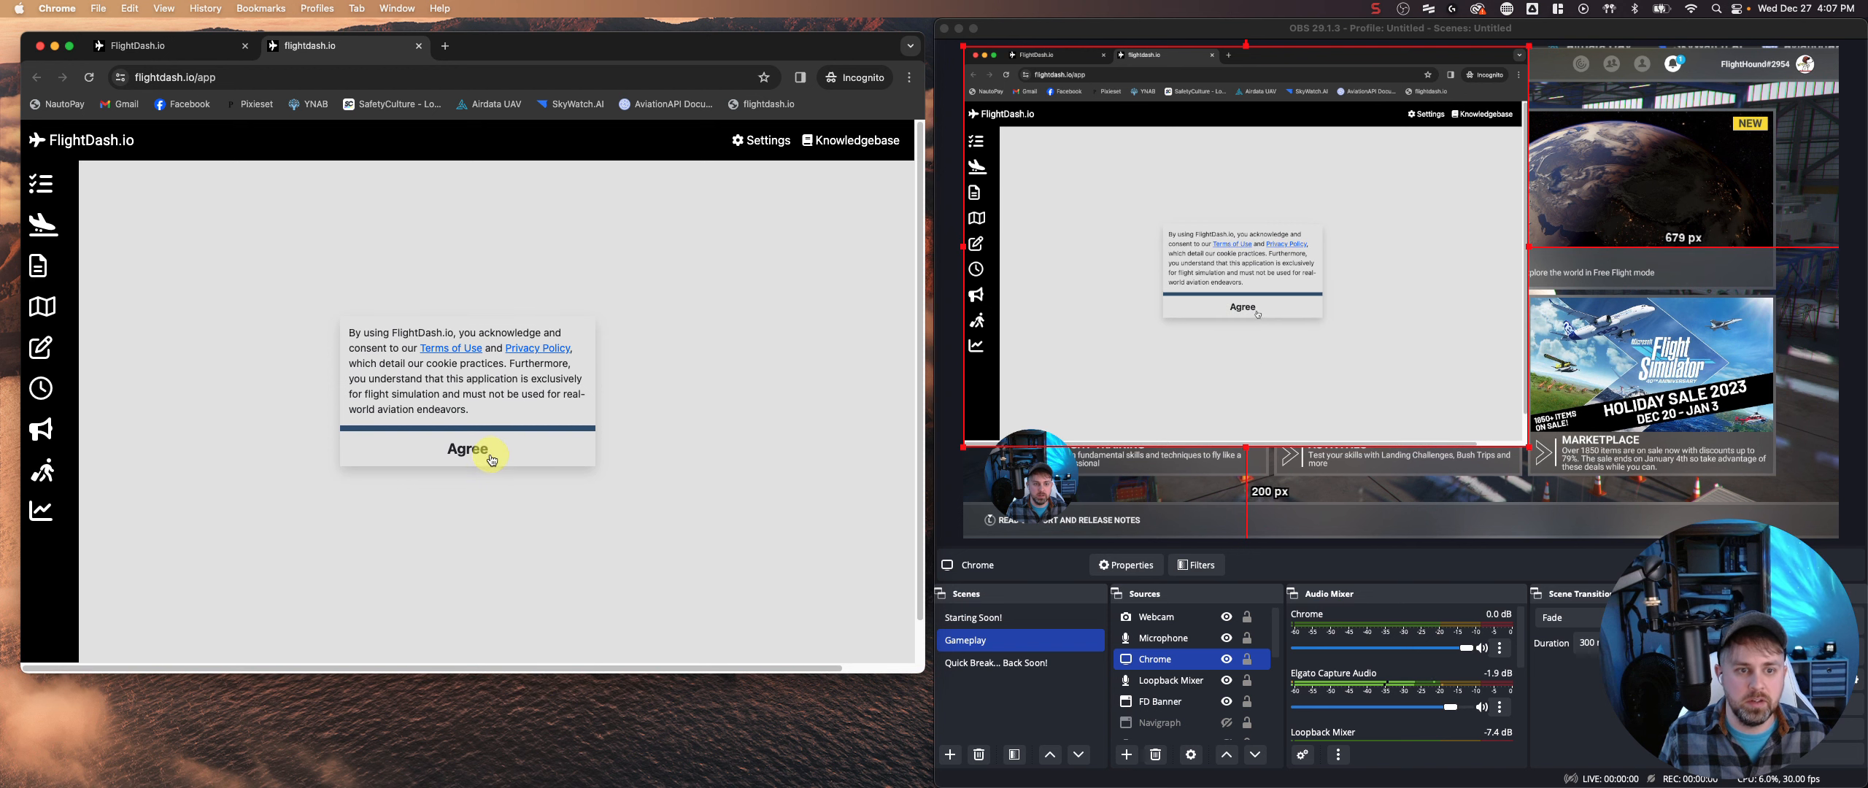
pyautogui.click(484, 452)
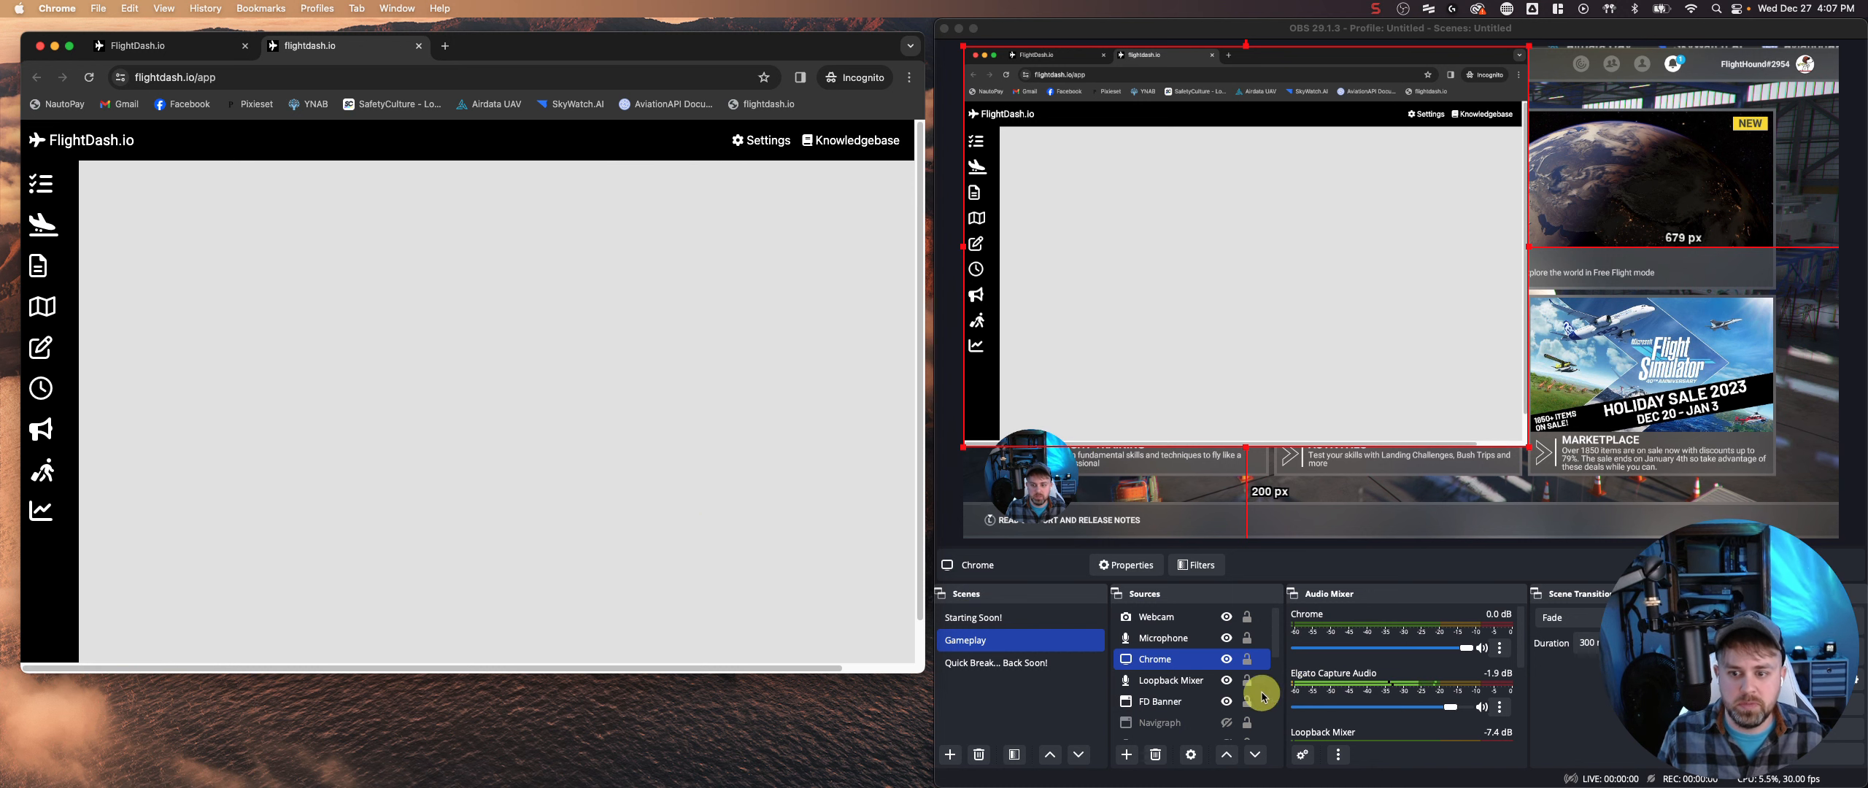
# - Hide the Chrome source and toggle the FD Banner source's visibility, leaving FD Banner shown
pyautogui.click(1230, 663)
pyautogui.click(1227, 662)
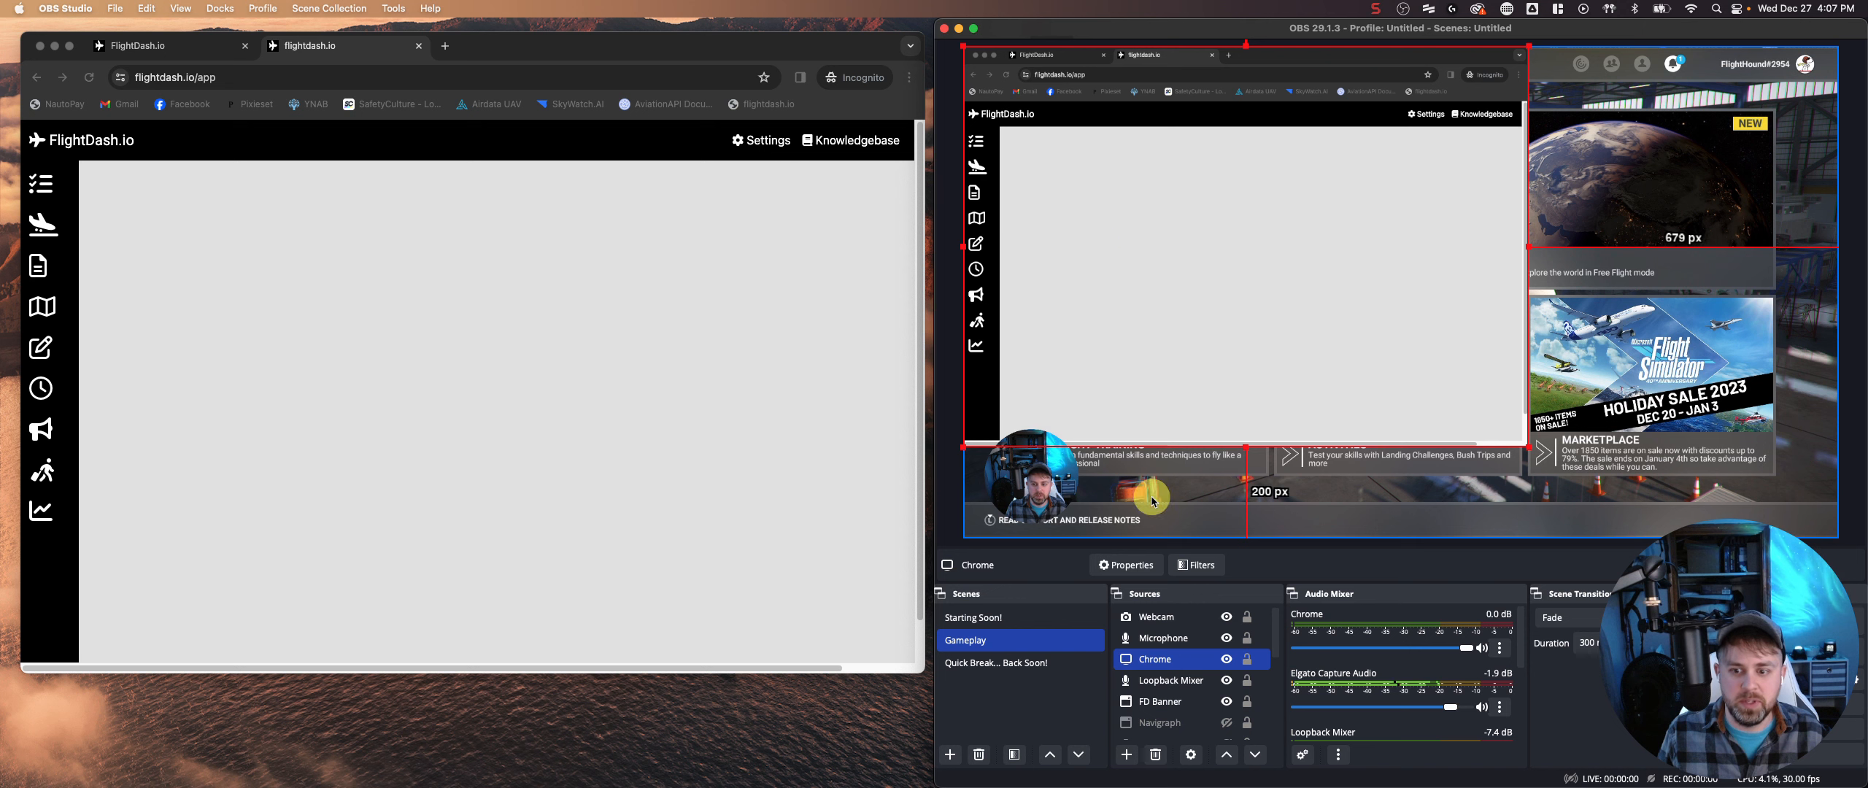
pyautogui.click(1227, 701)
pyautogui.click(1228, 705)
pyautogui.click(1226, 659)
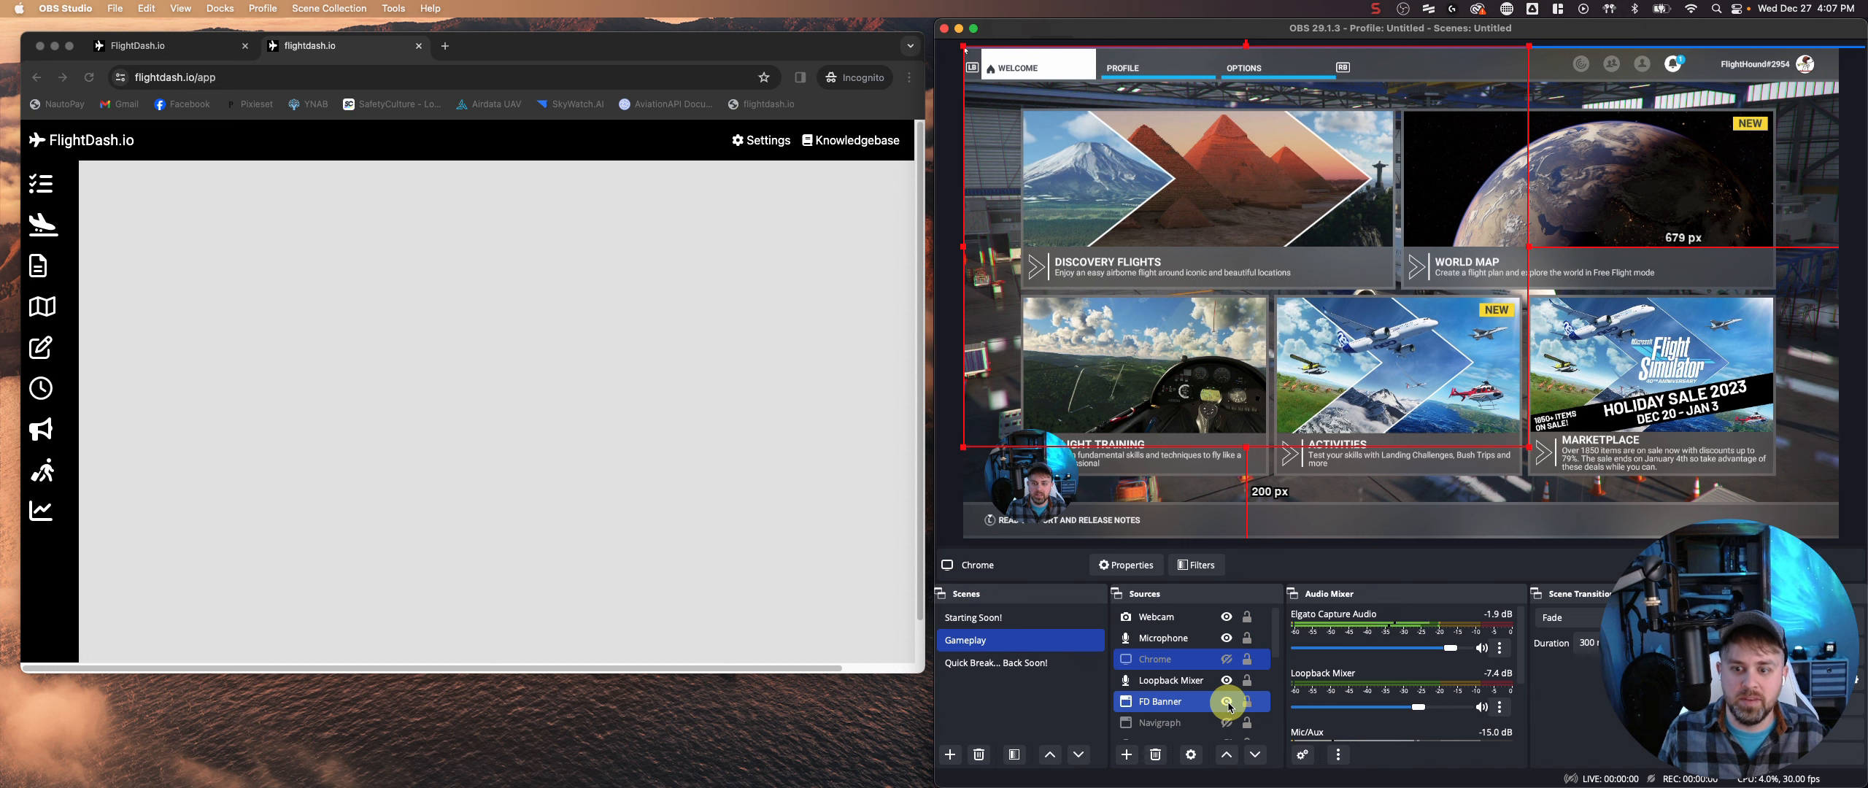
pyautogui.click(1226, 702)
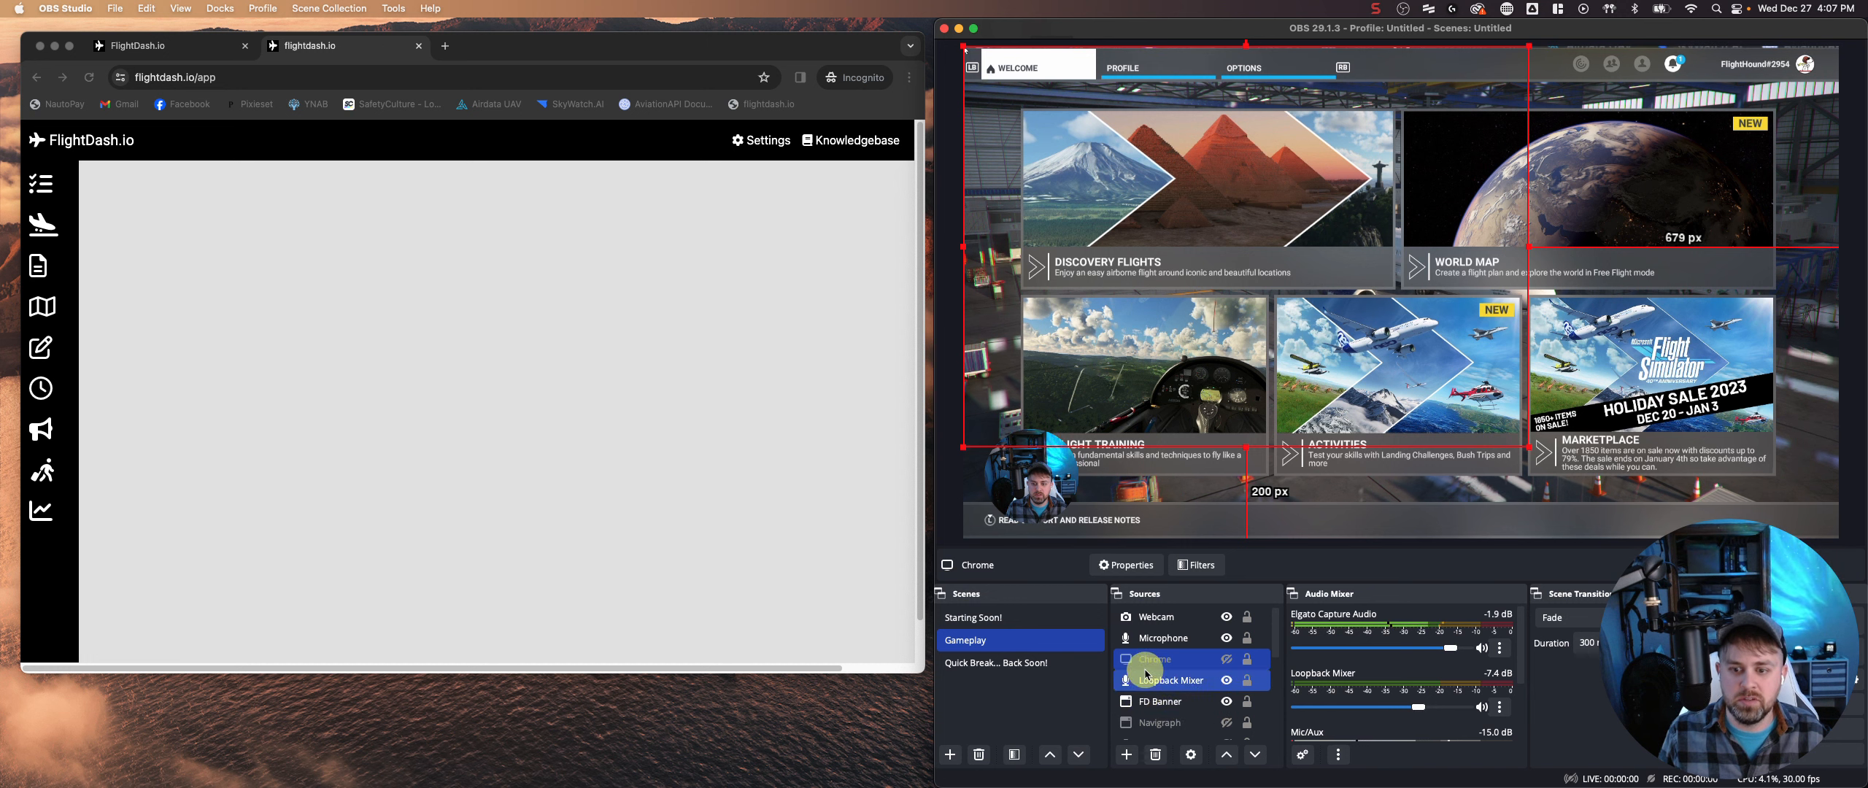
# - Set the FD Banner source's capture window to [Google Chrome] flightdash.io and accept its properties
pyautogui.click(1150, 706)
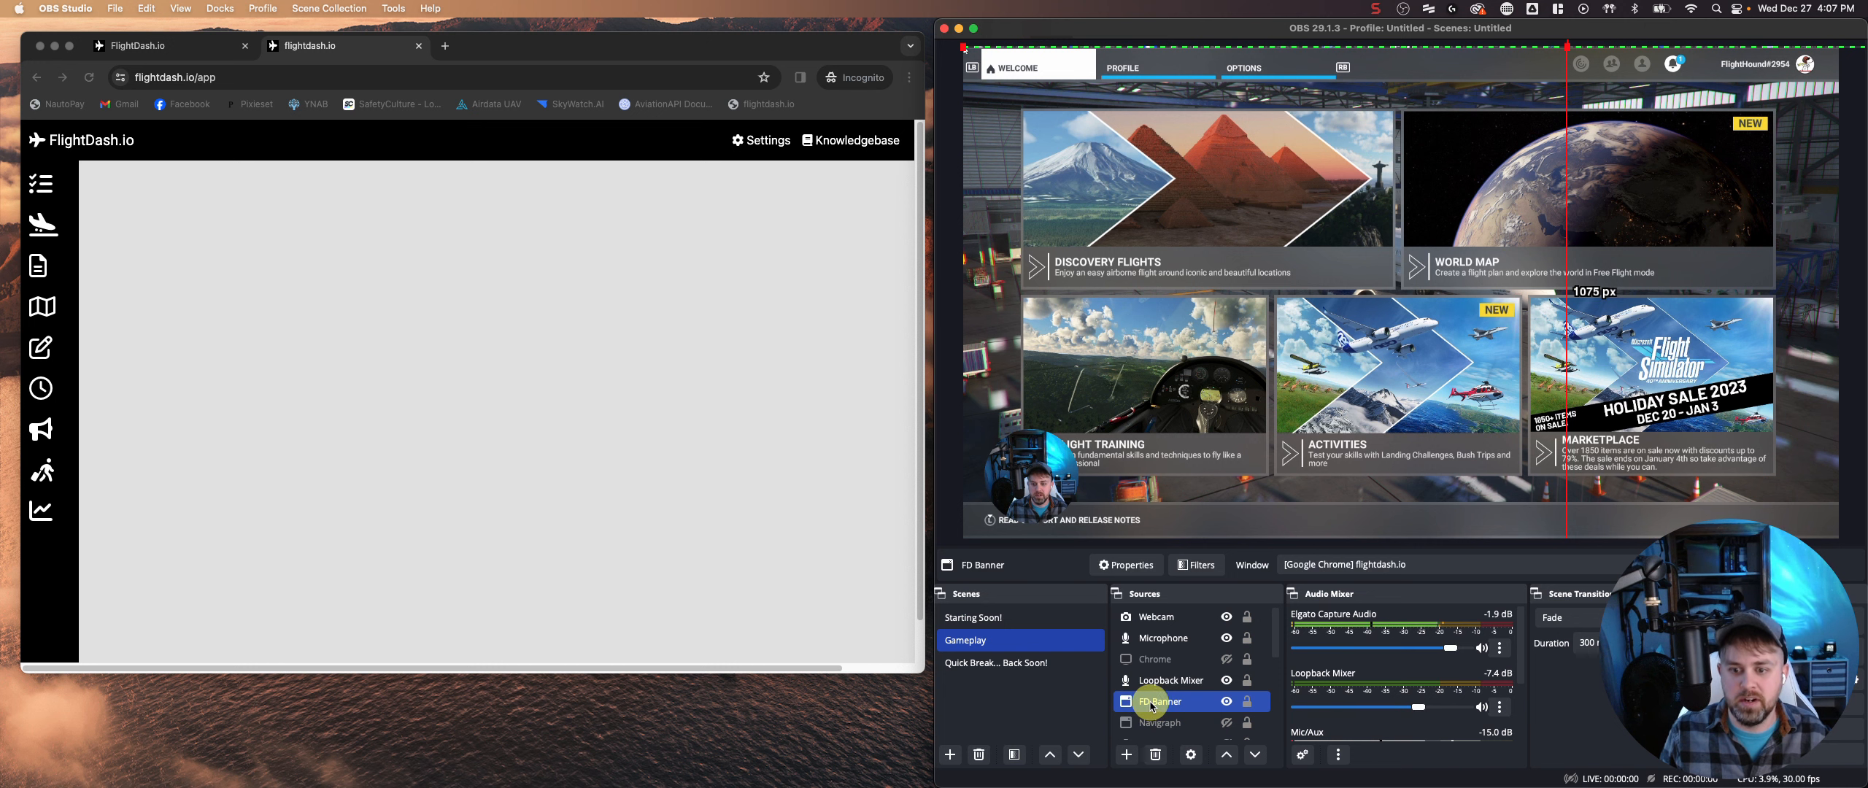
pyautogui.rightClick(1151, 706)
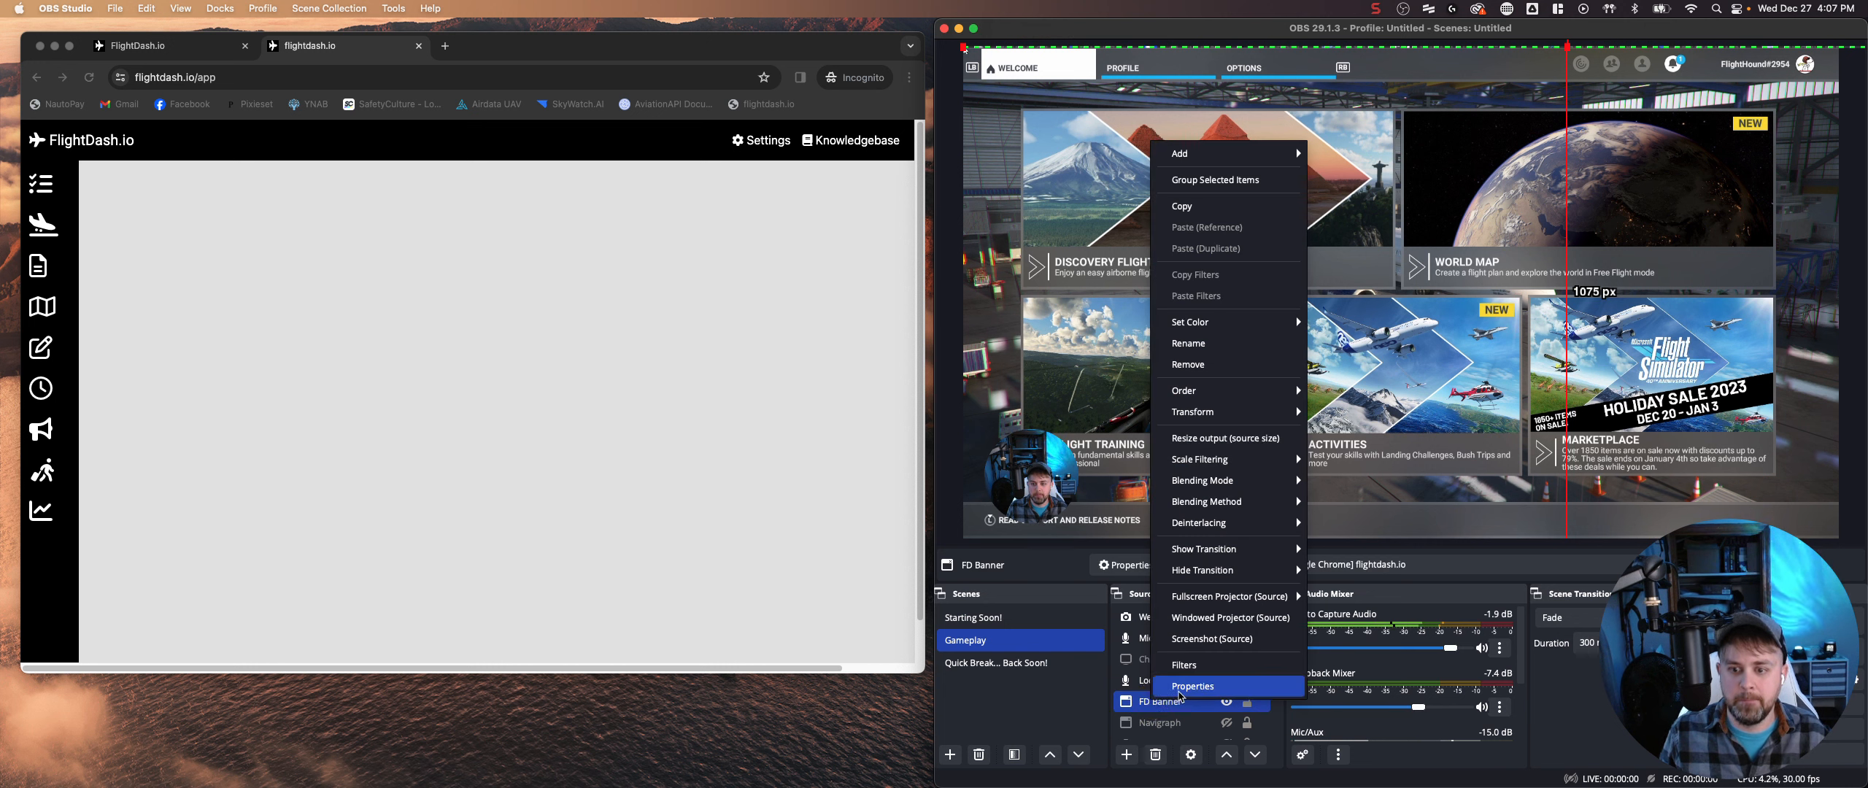
pyautogui.click(1181, 689)
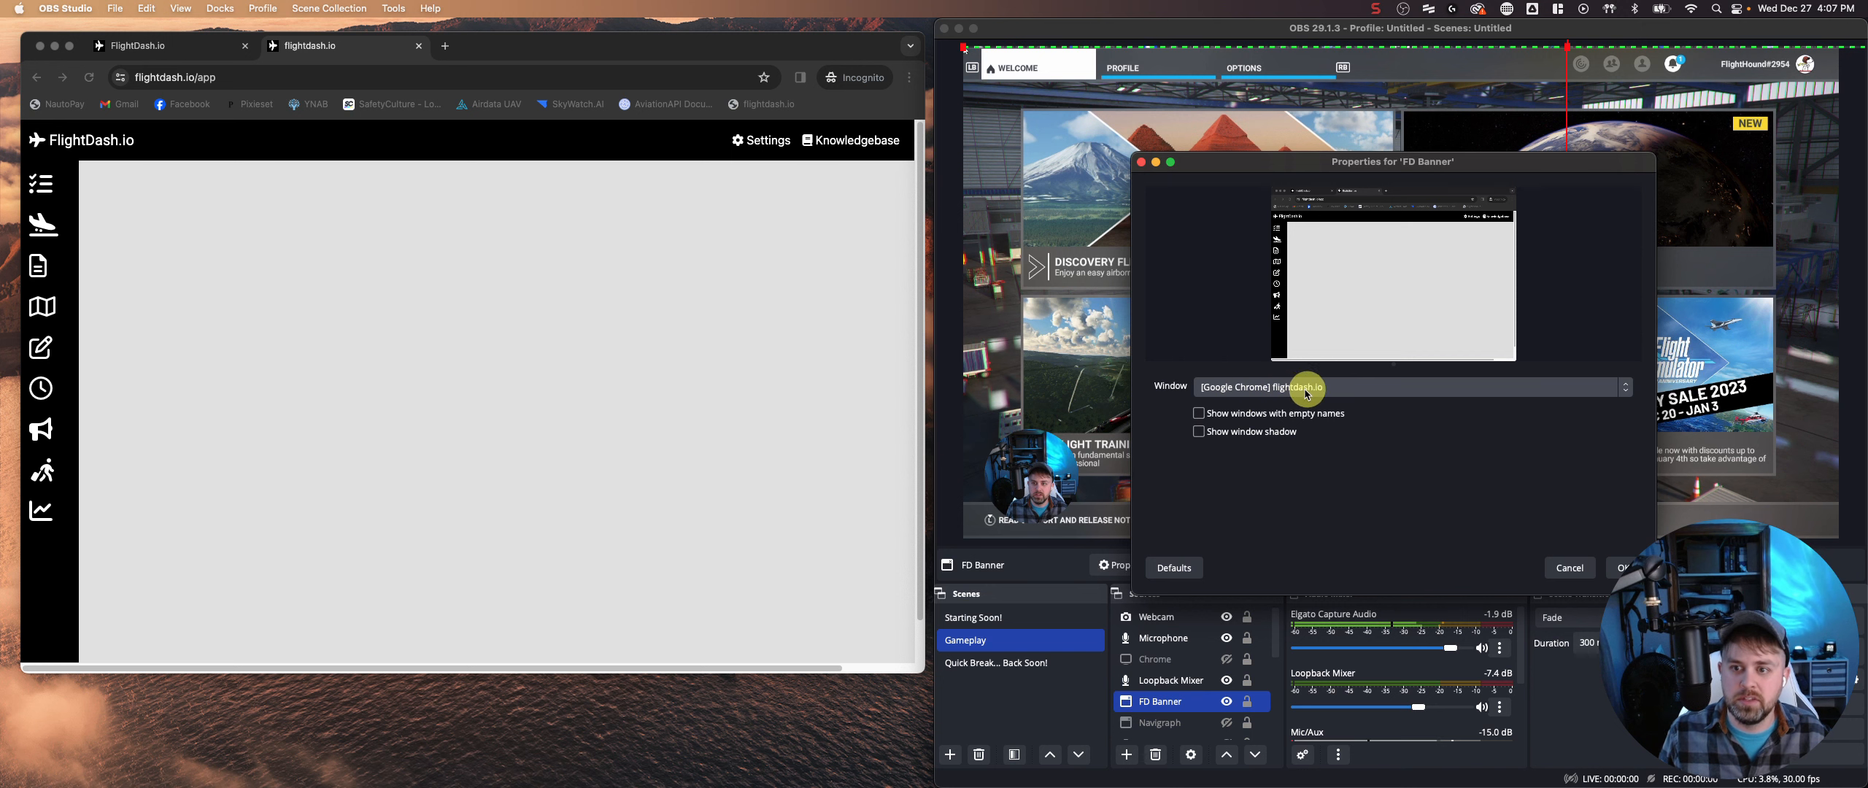
pyautogui.click(1273, 388)
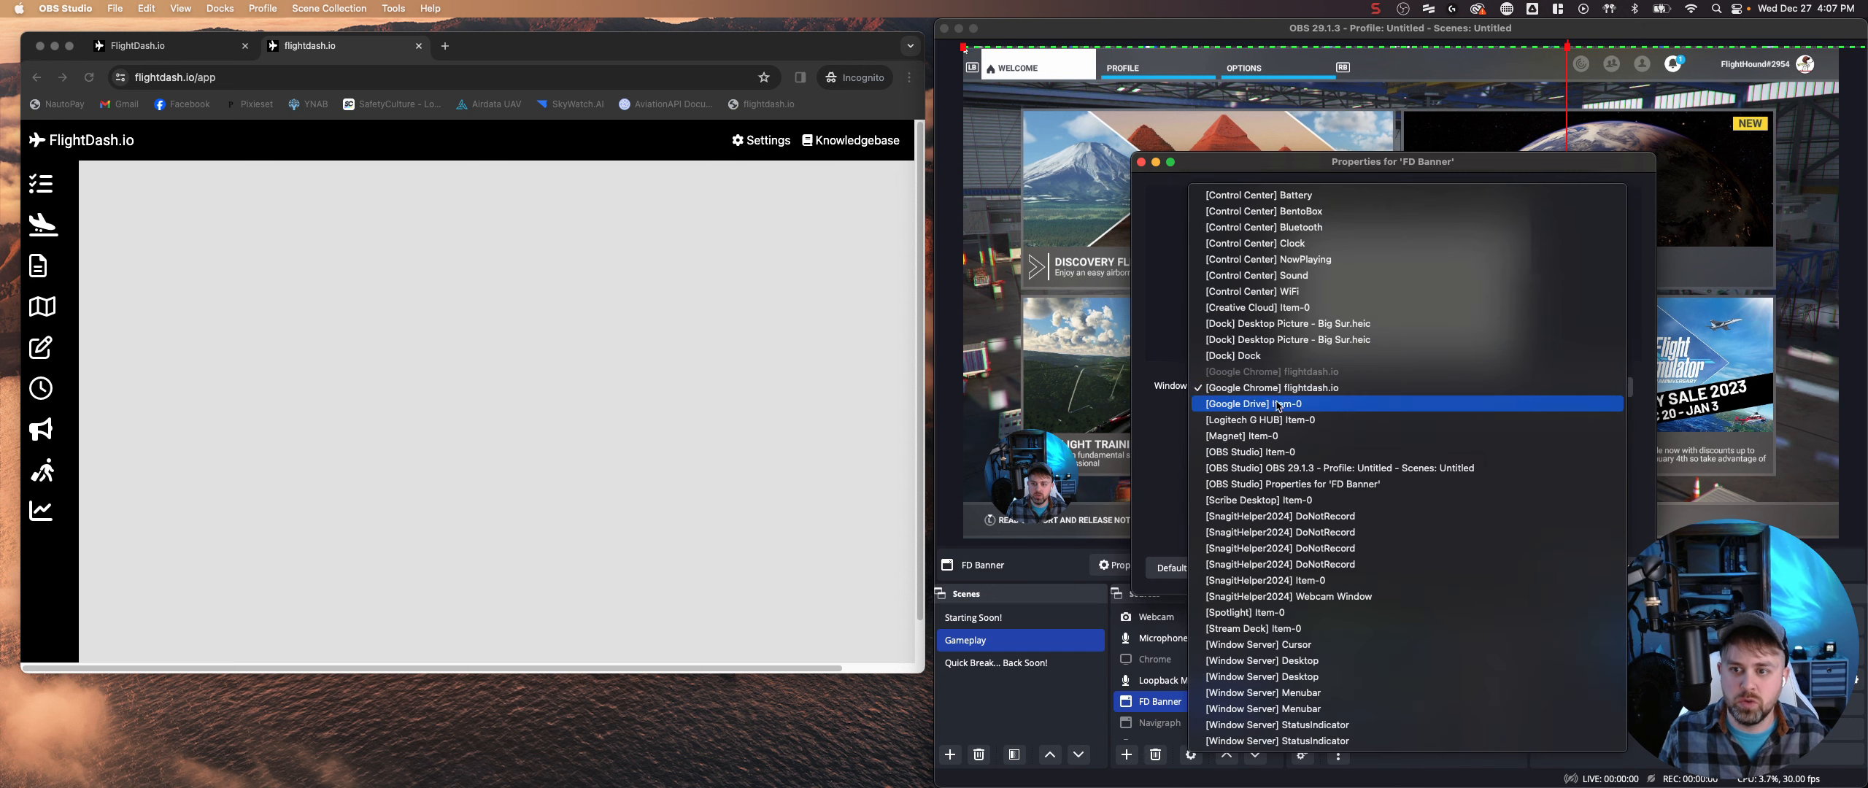
pyautogui.click(1269, 389)
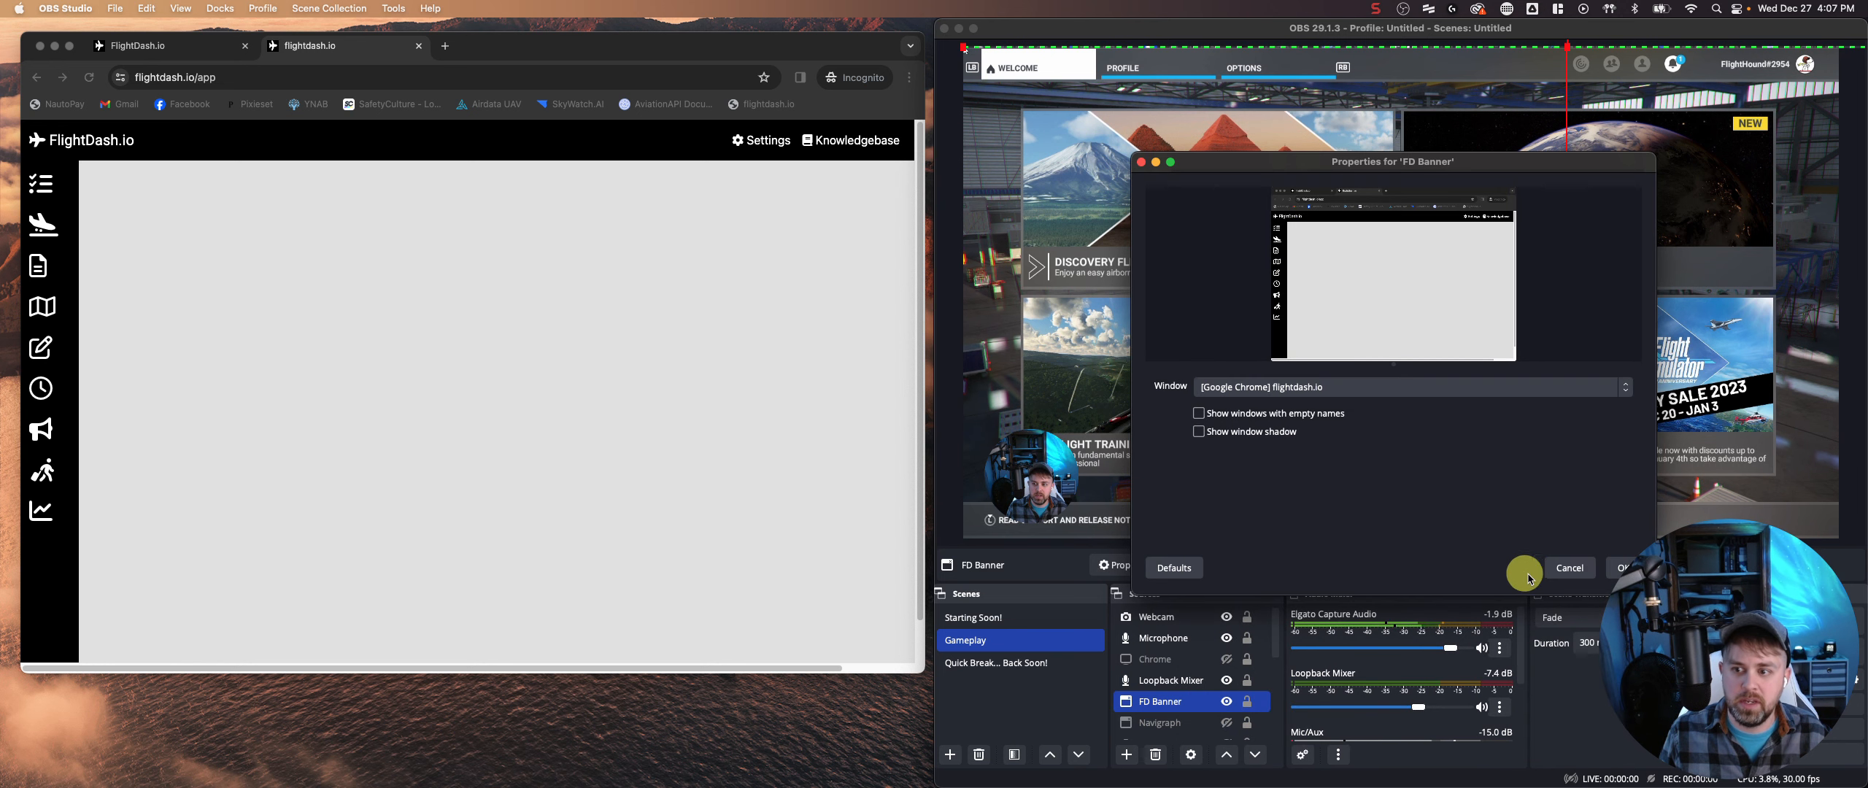
pyautogui.click(1620, 568)
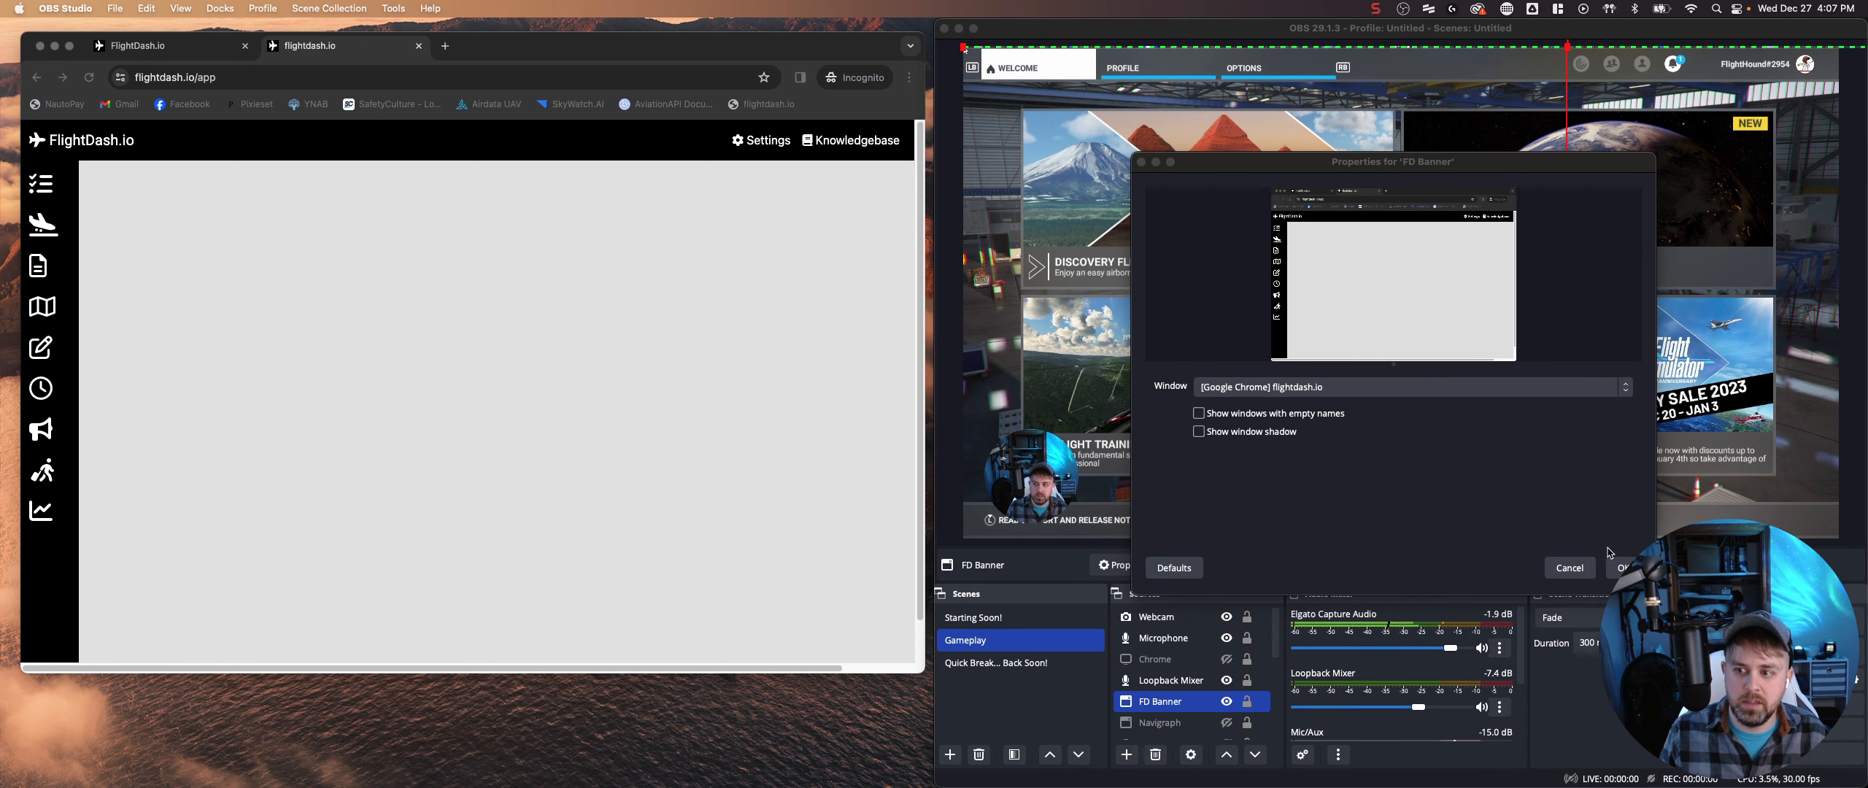
pyautogui.moveTo(1437, 161); pyautogui.dragTo(1292, 132)
pyautogui.click(1481, 540)
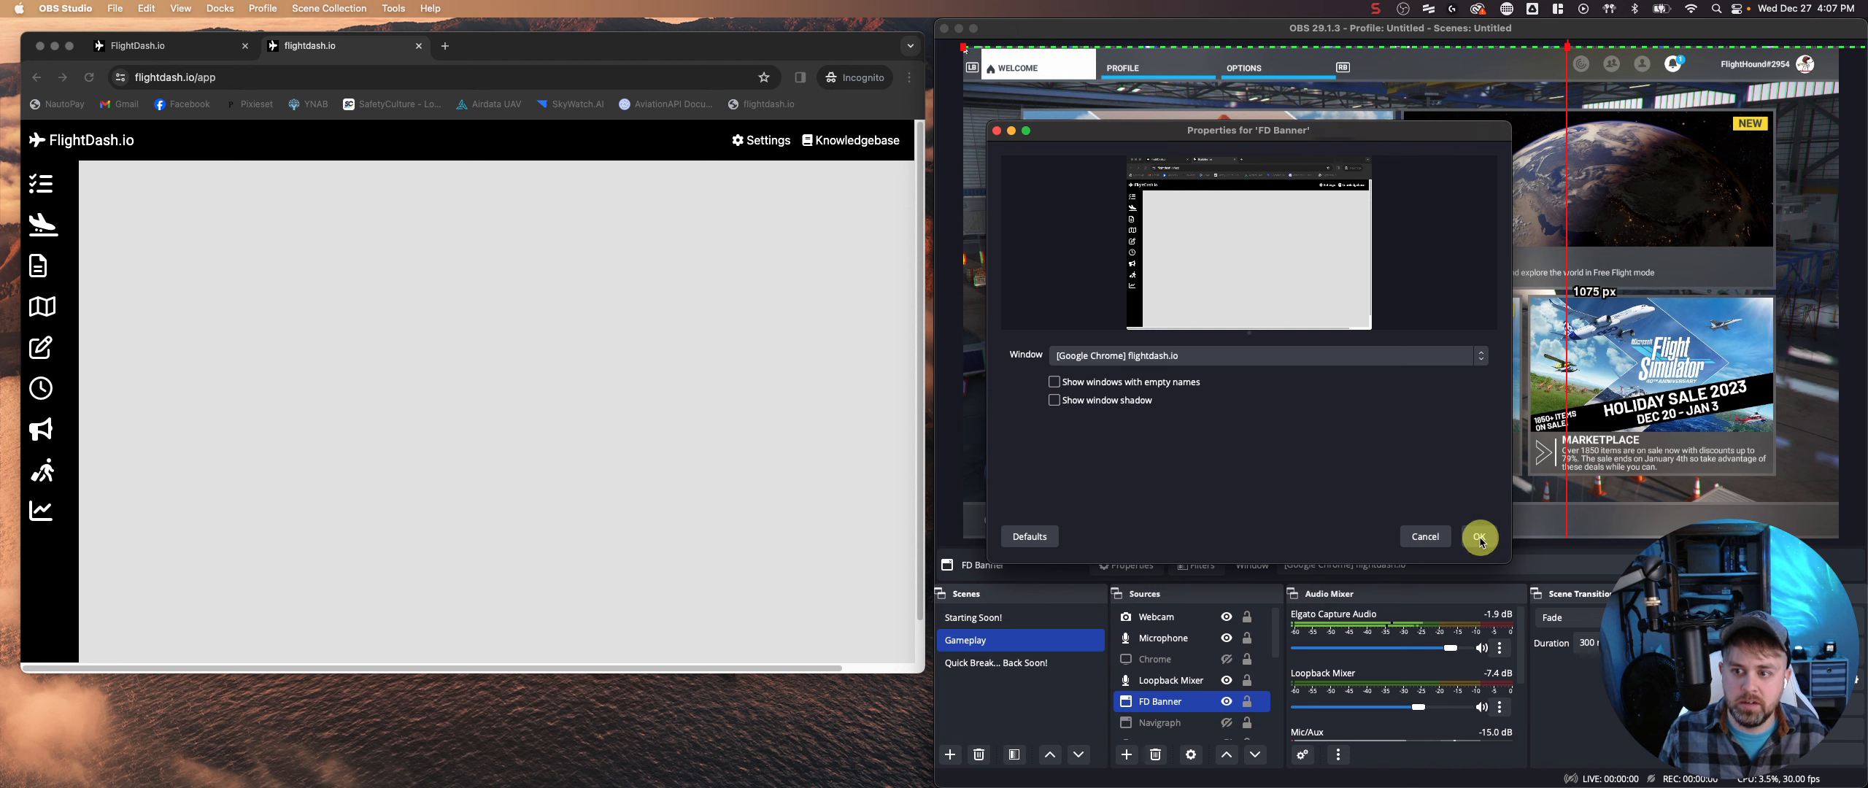
# - Try a top crop of 300 px in the FD Banner source's transform settings
pyautogui.rightClick(1154, 701)
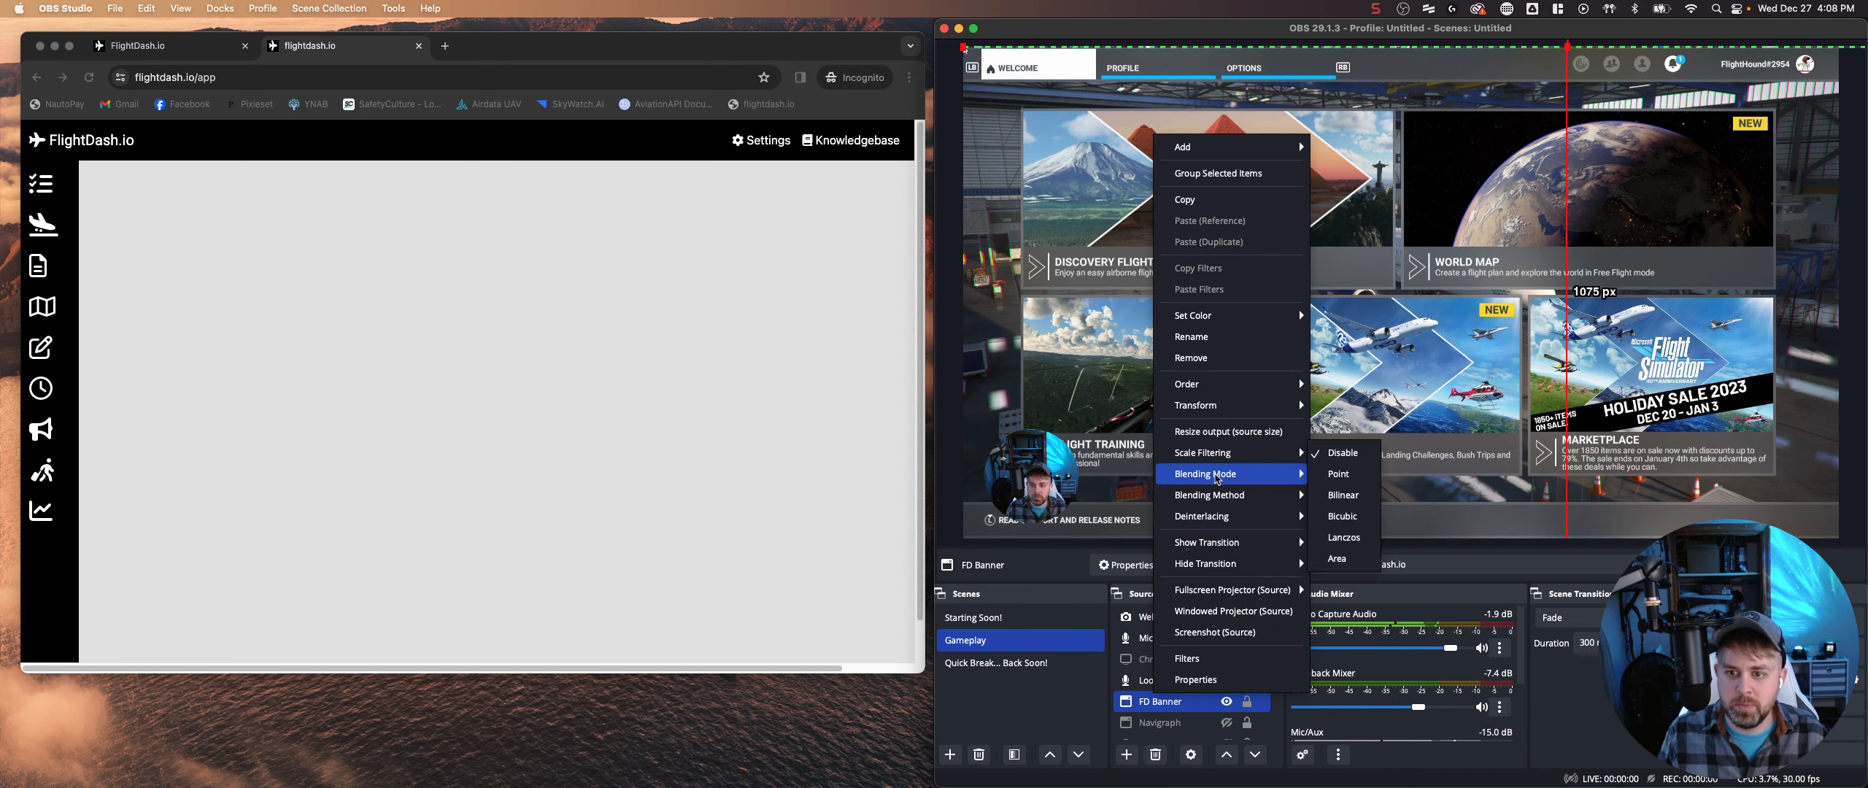
pyautogui.click(1205, 701)
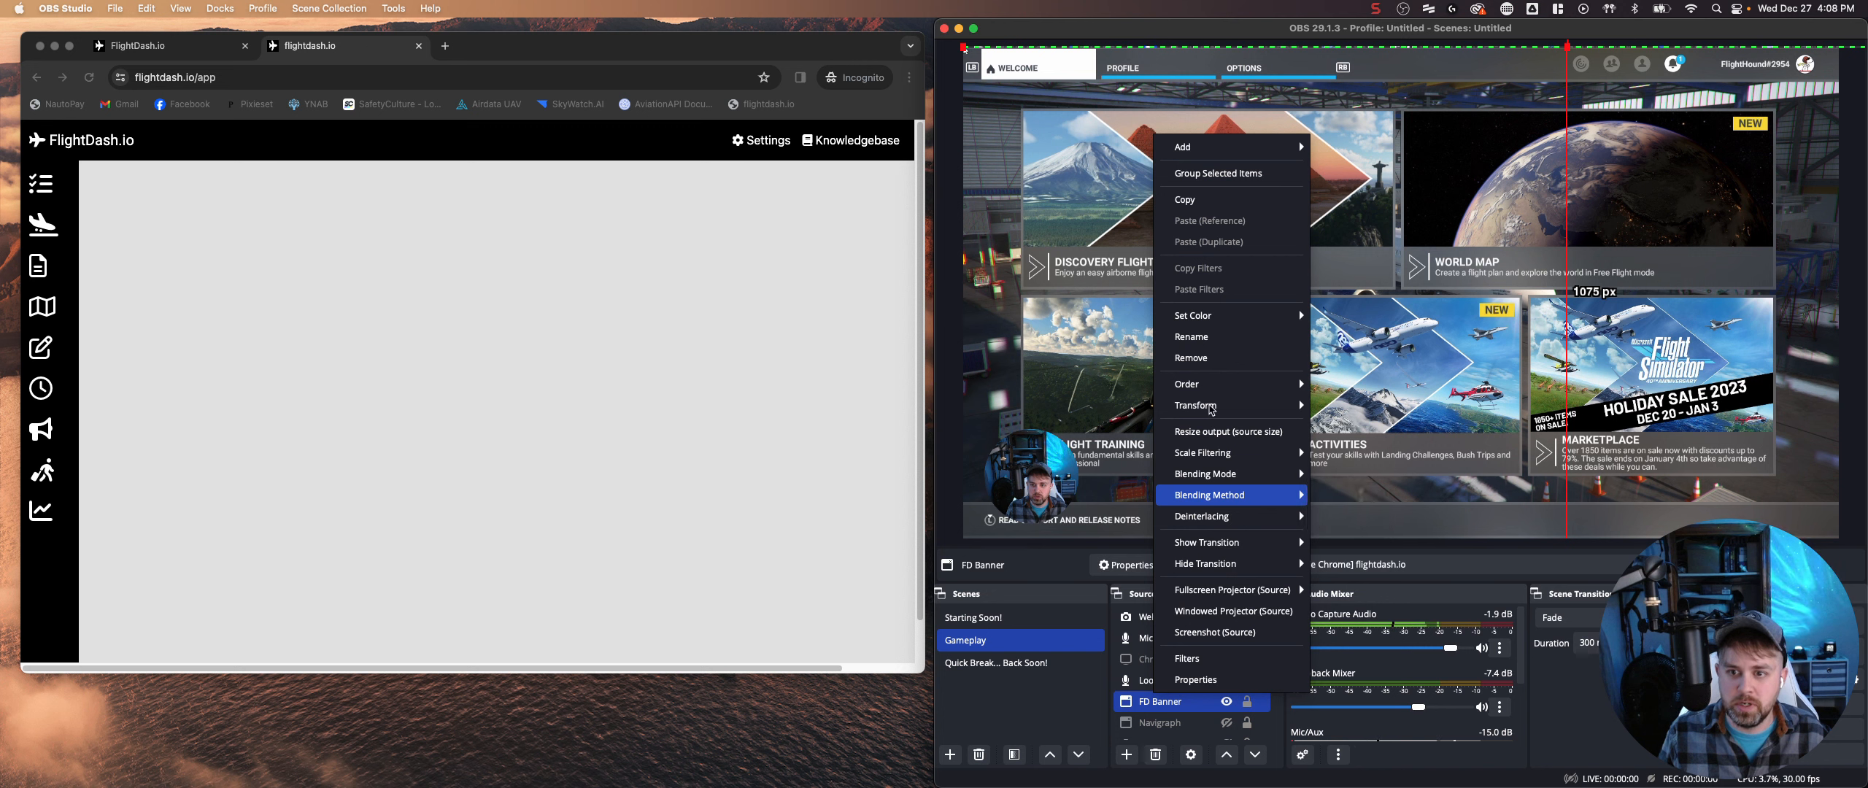
pyautogui.moveTo(1214, 405)
pyautogui.click(1362, 410)
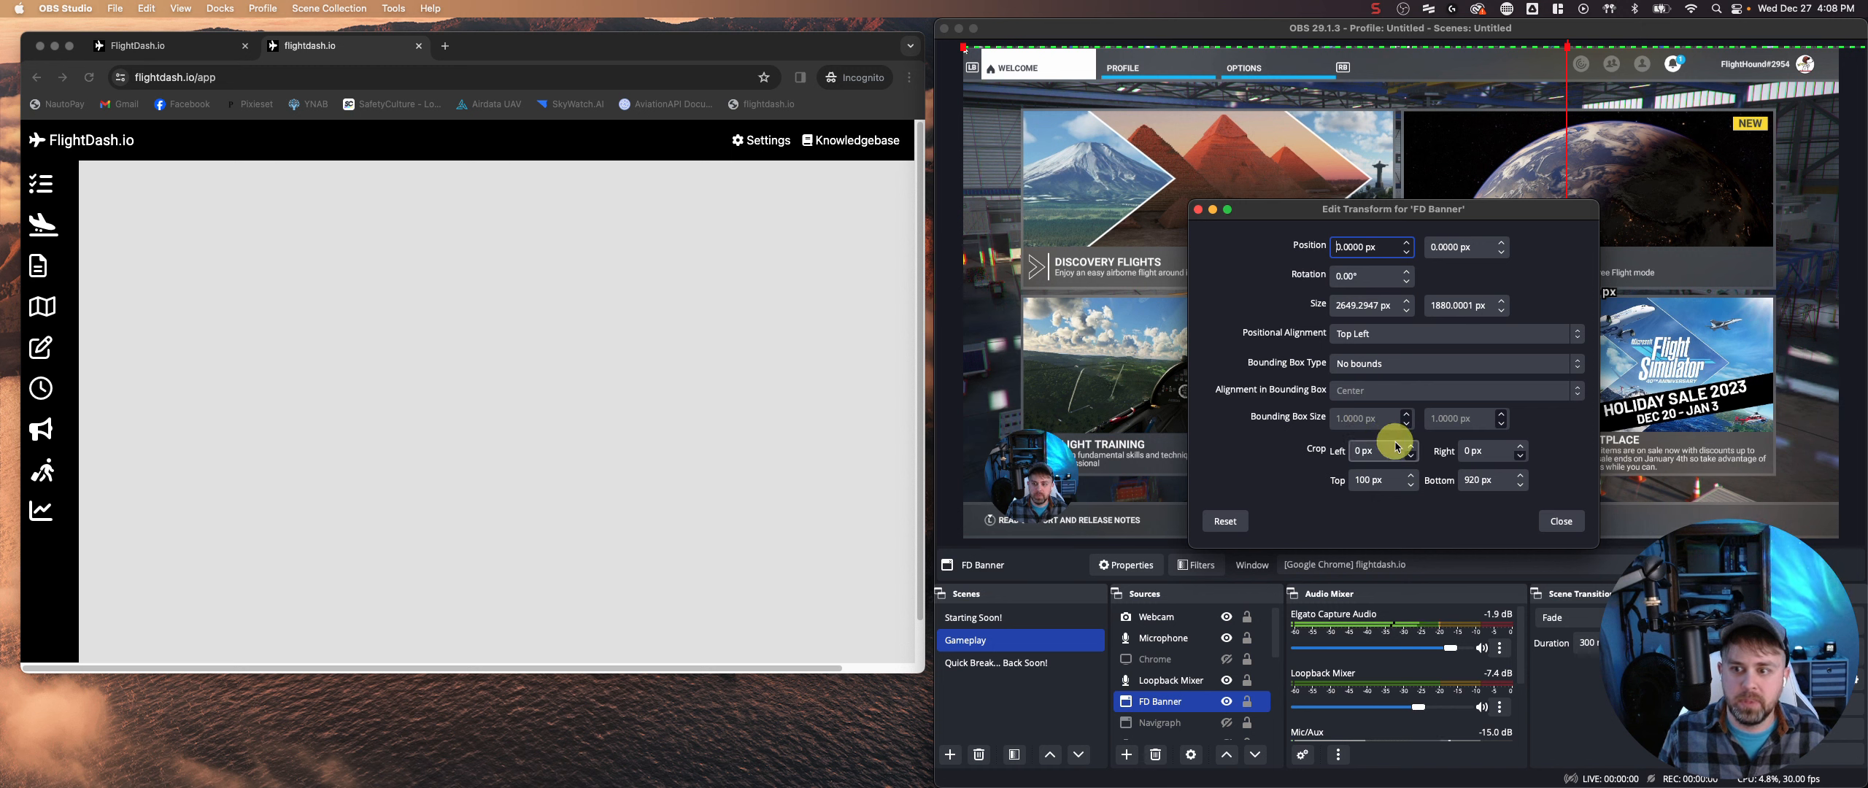
pyautogui.click(1411, 485)
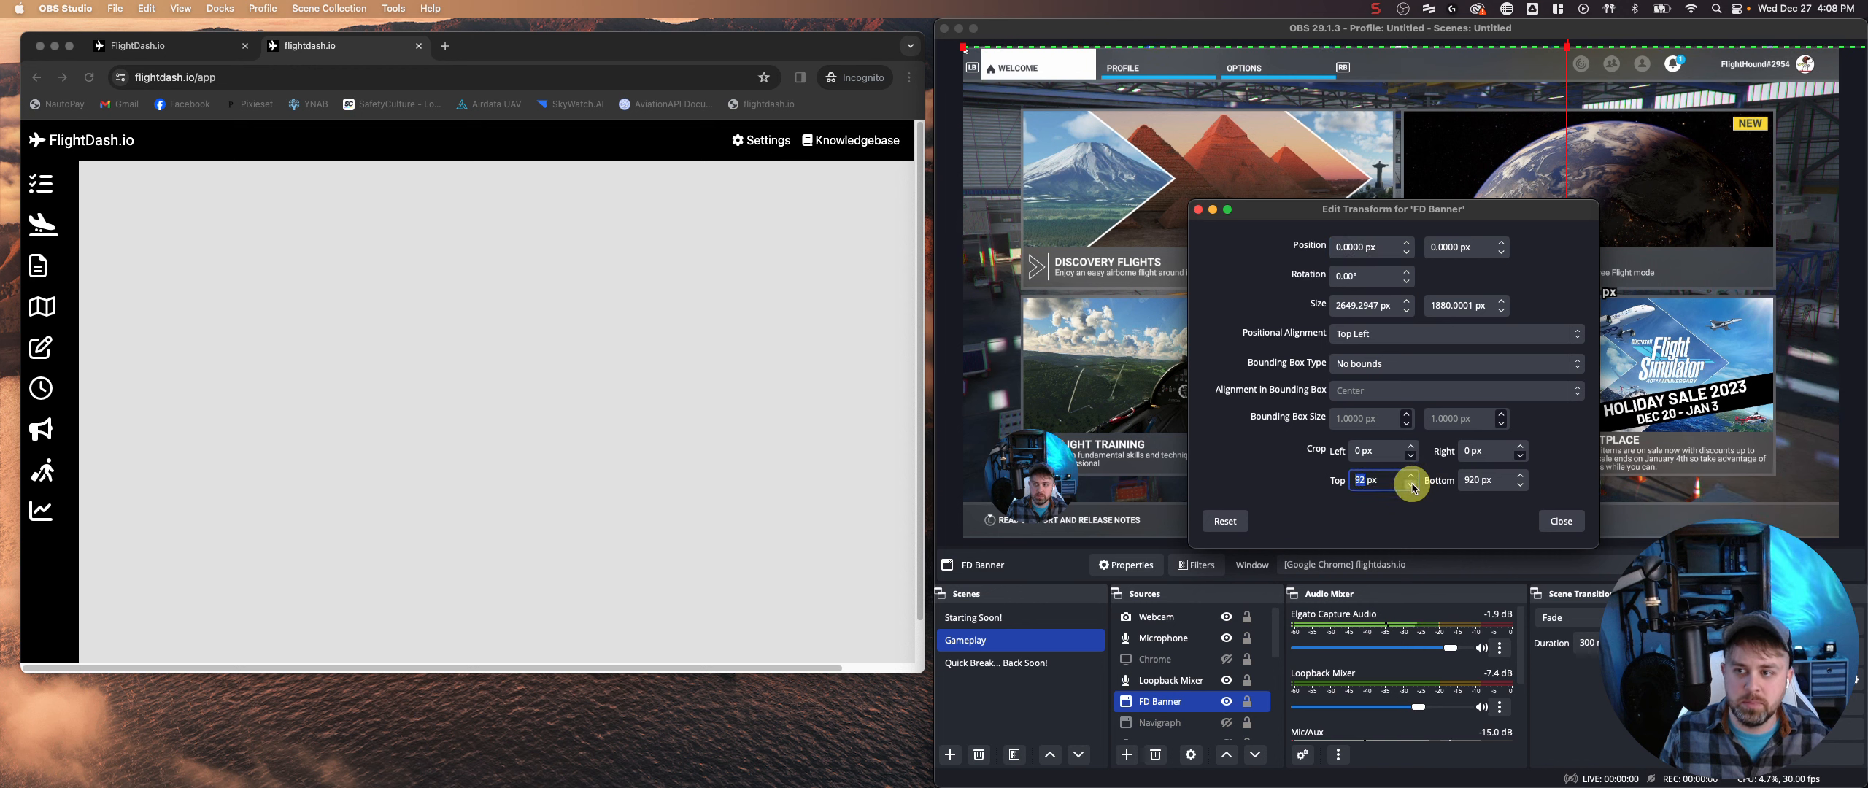
pyautogui.click(1411, 476)
pyautogui.click(1410, 475)
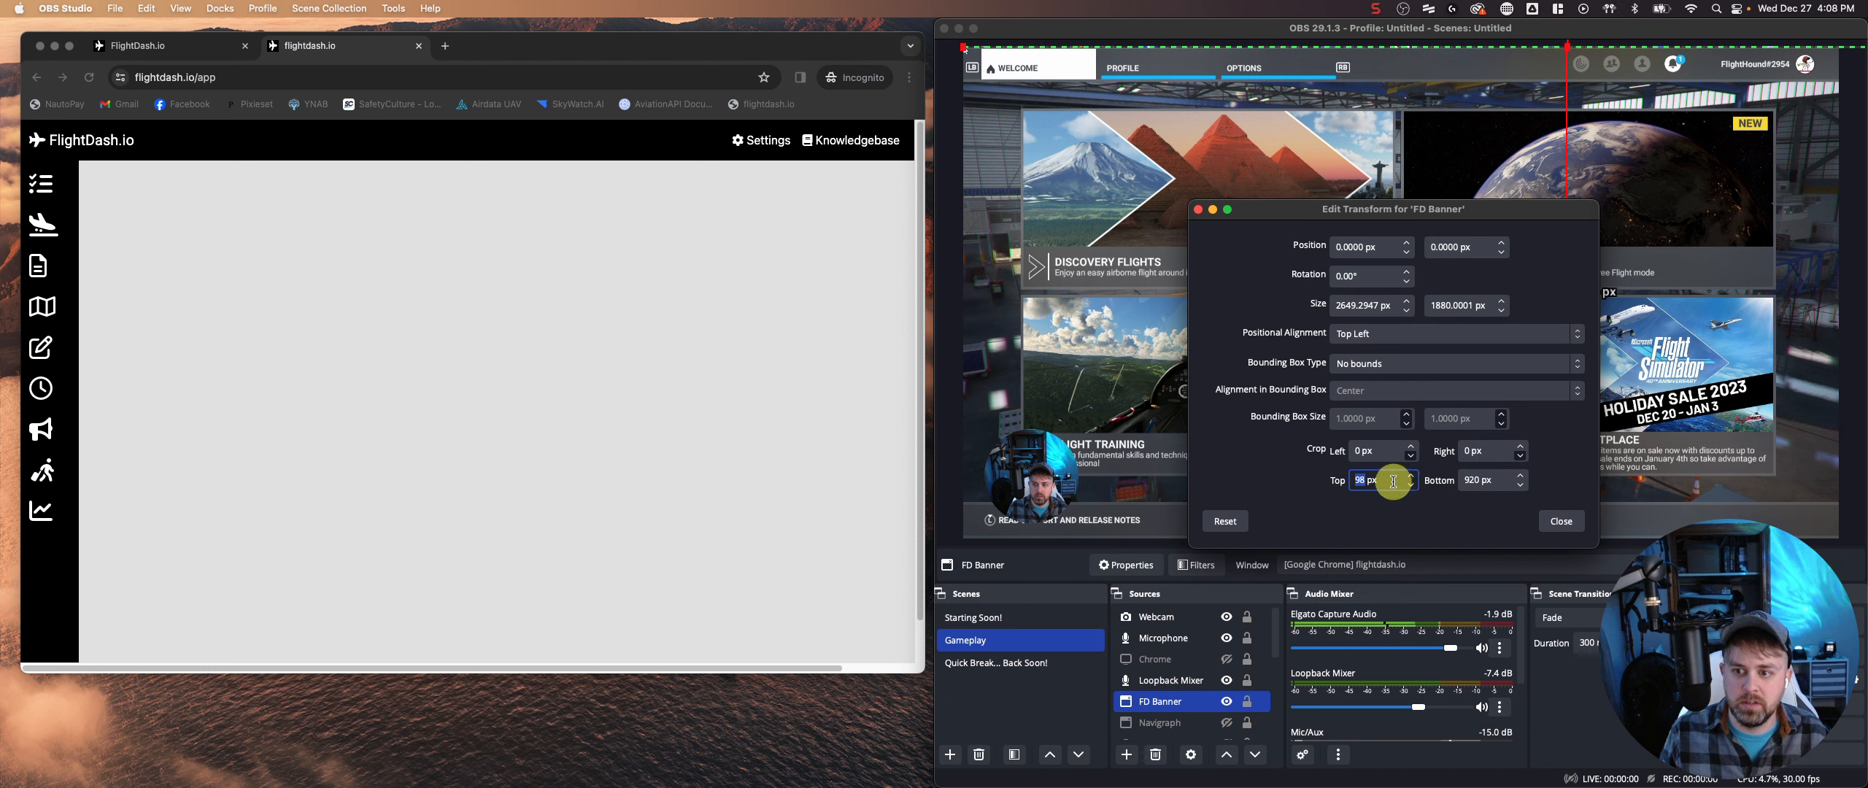
pyautogui.moveTo(1379, 482); pyautogui.dragTo(1313, 482)
pyautogui.write('300')
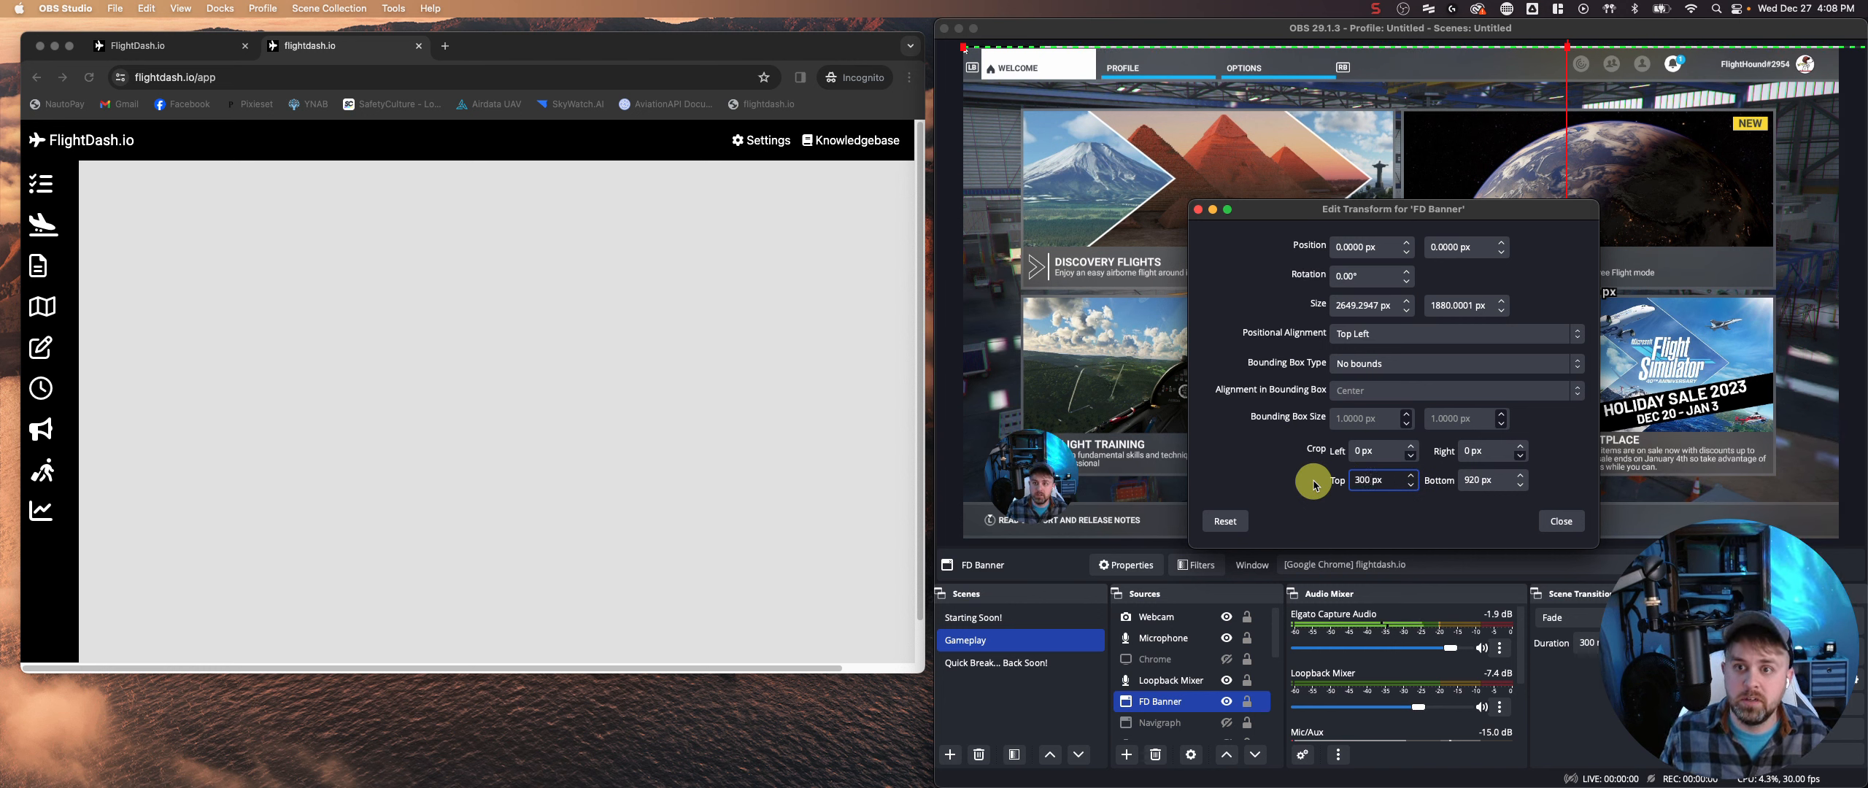
pyautogui.press('Return')
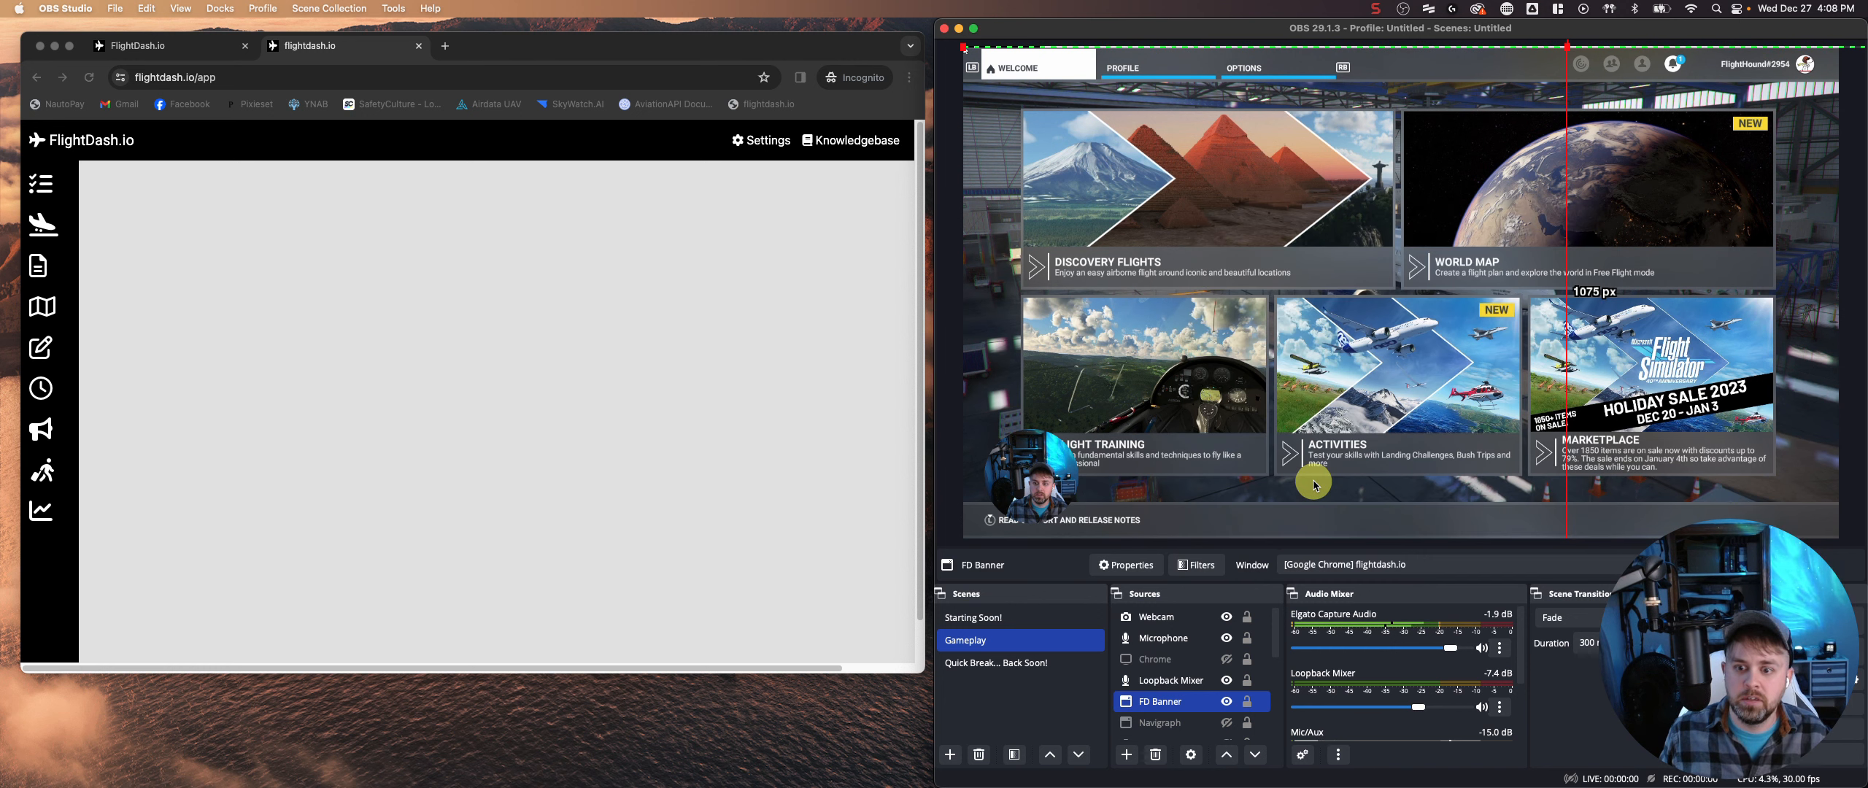
# - Set the top crop in the FD Banner source's transform to 10 px
pyautogui.rightClick(1164, 701)
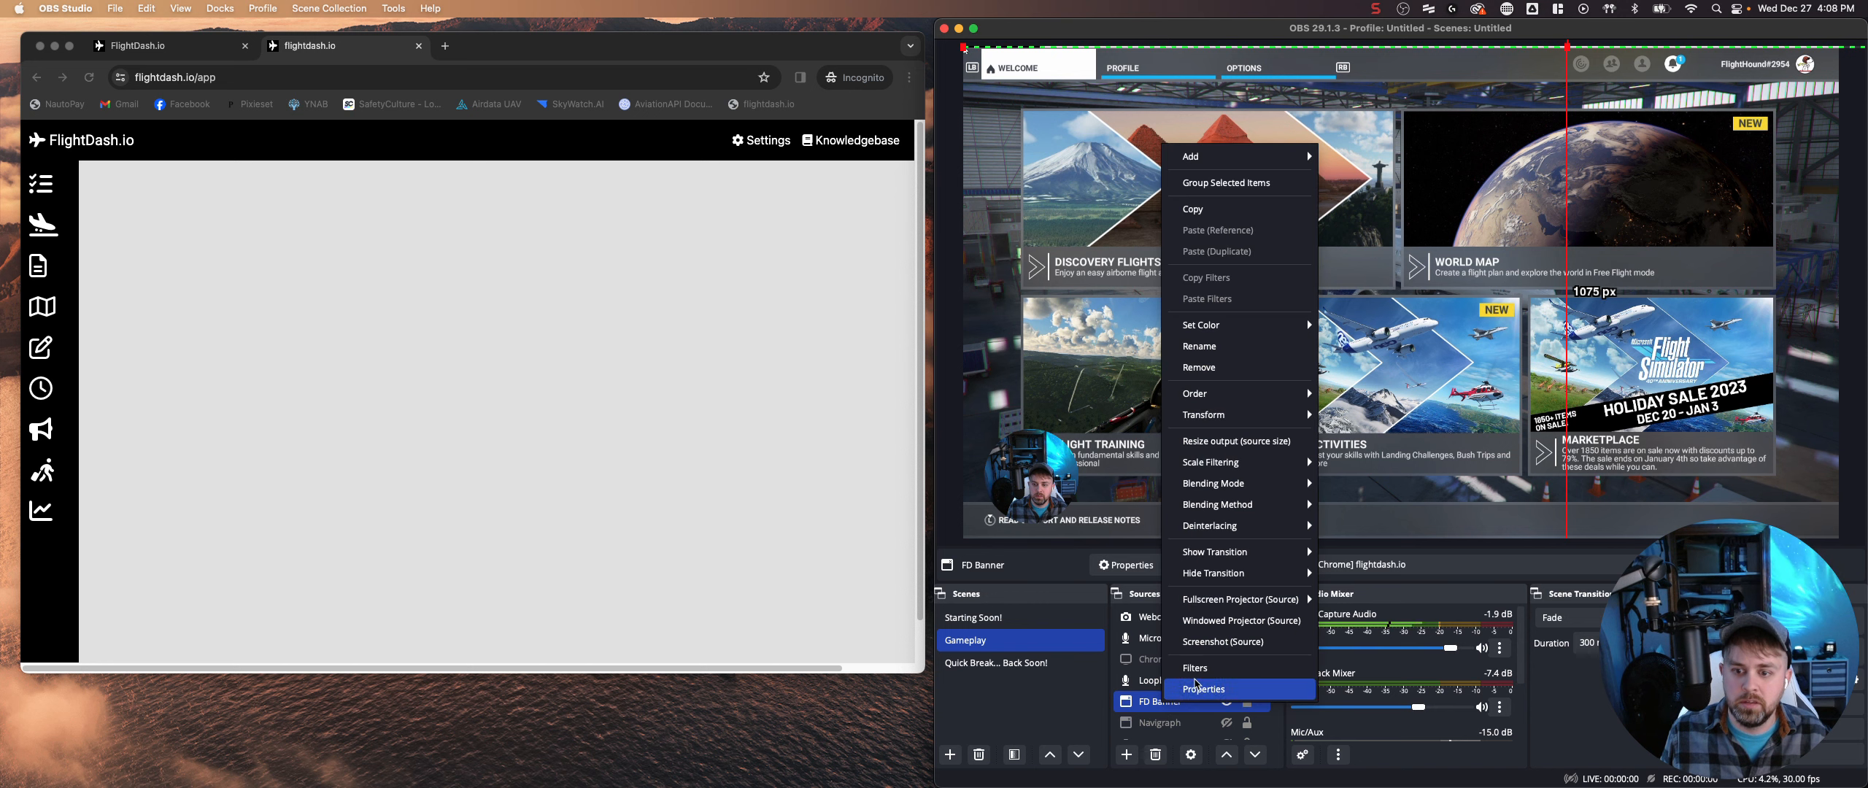
pyautogui.moveTo(1240, 414)
pyautogui.click(1343, 415)
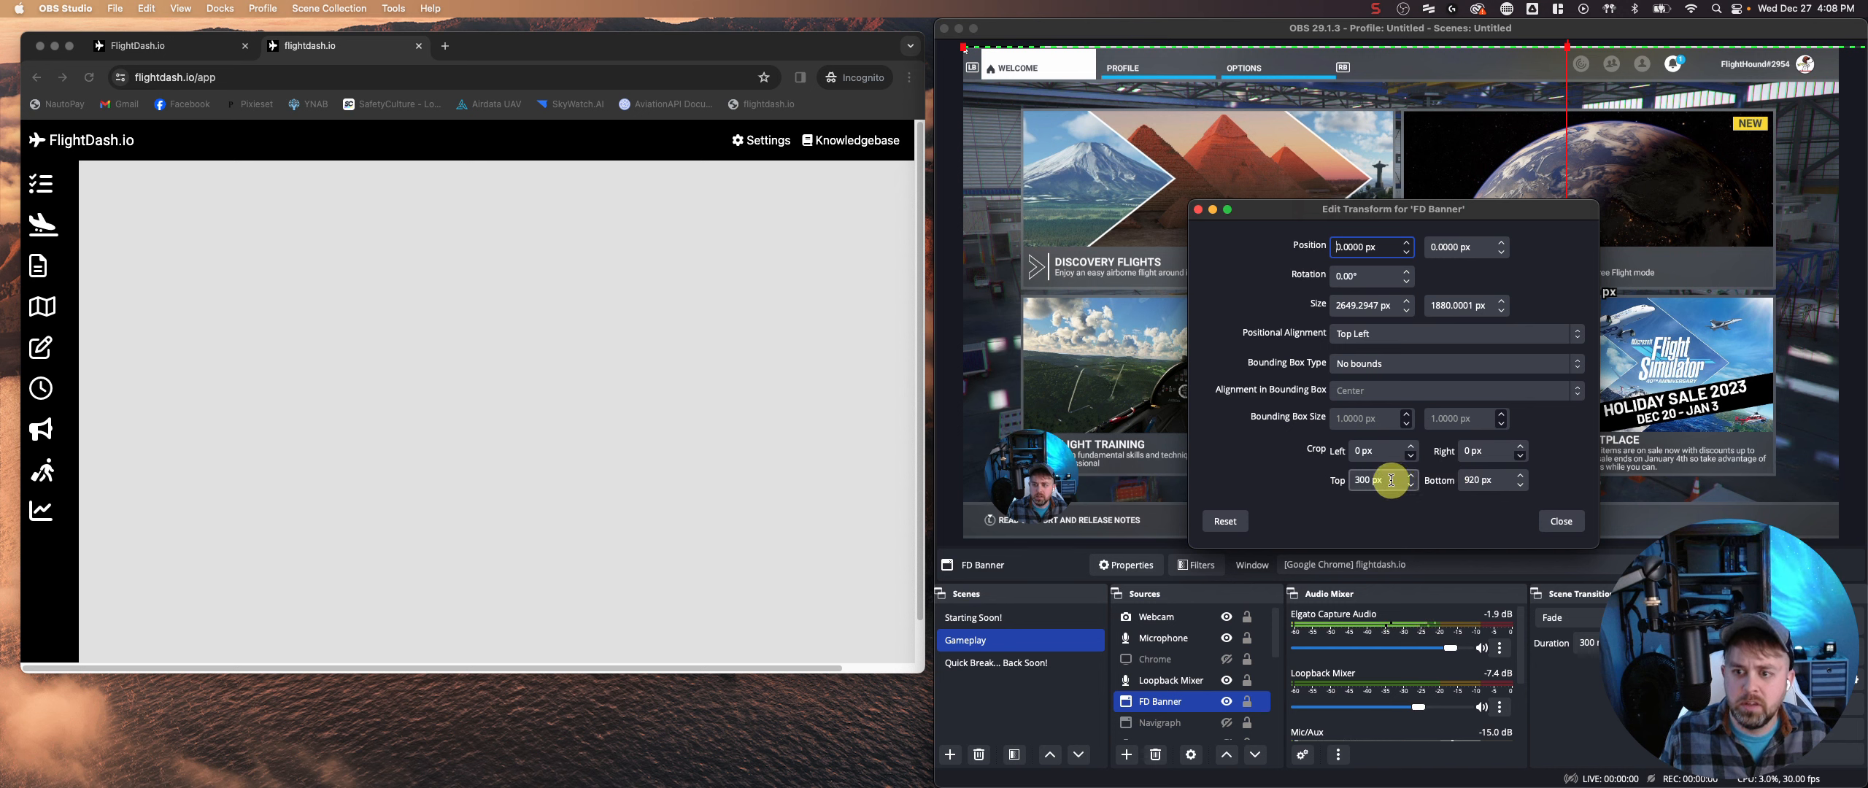
pyautogui.doubleClick(1391, 480)
pyautogui.write('10')
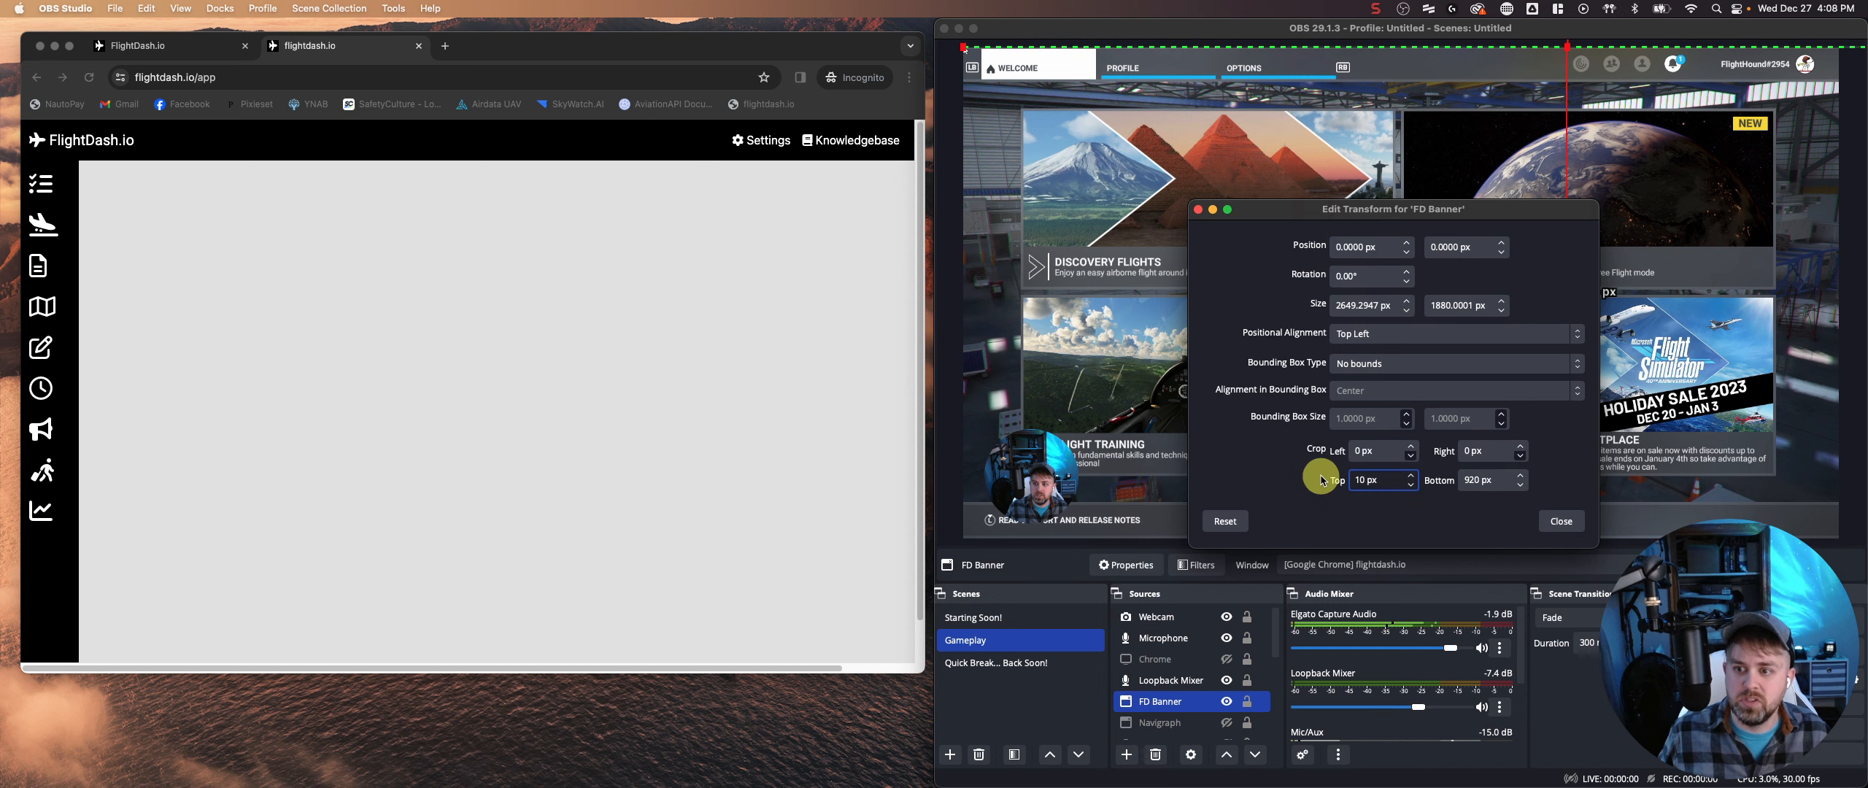
pyautogui.press('Return')
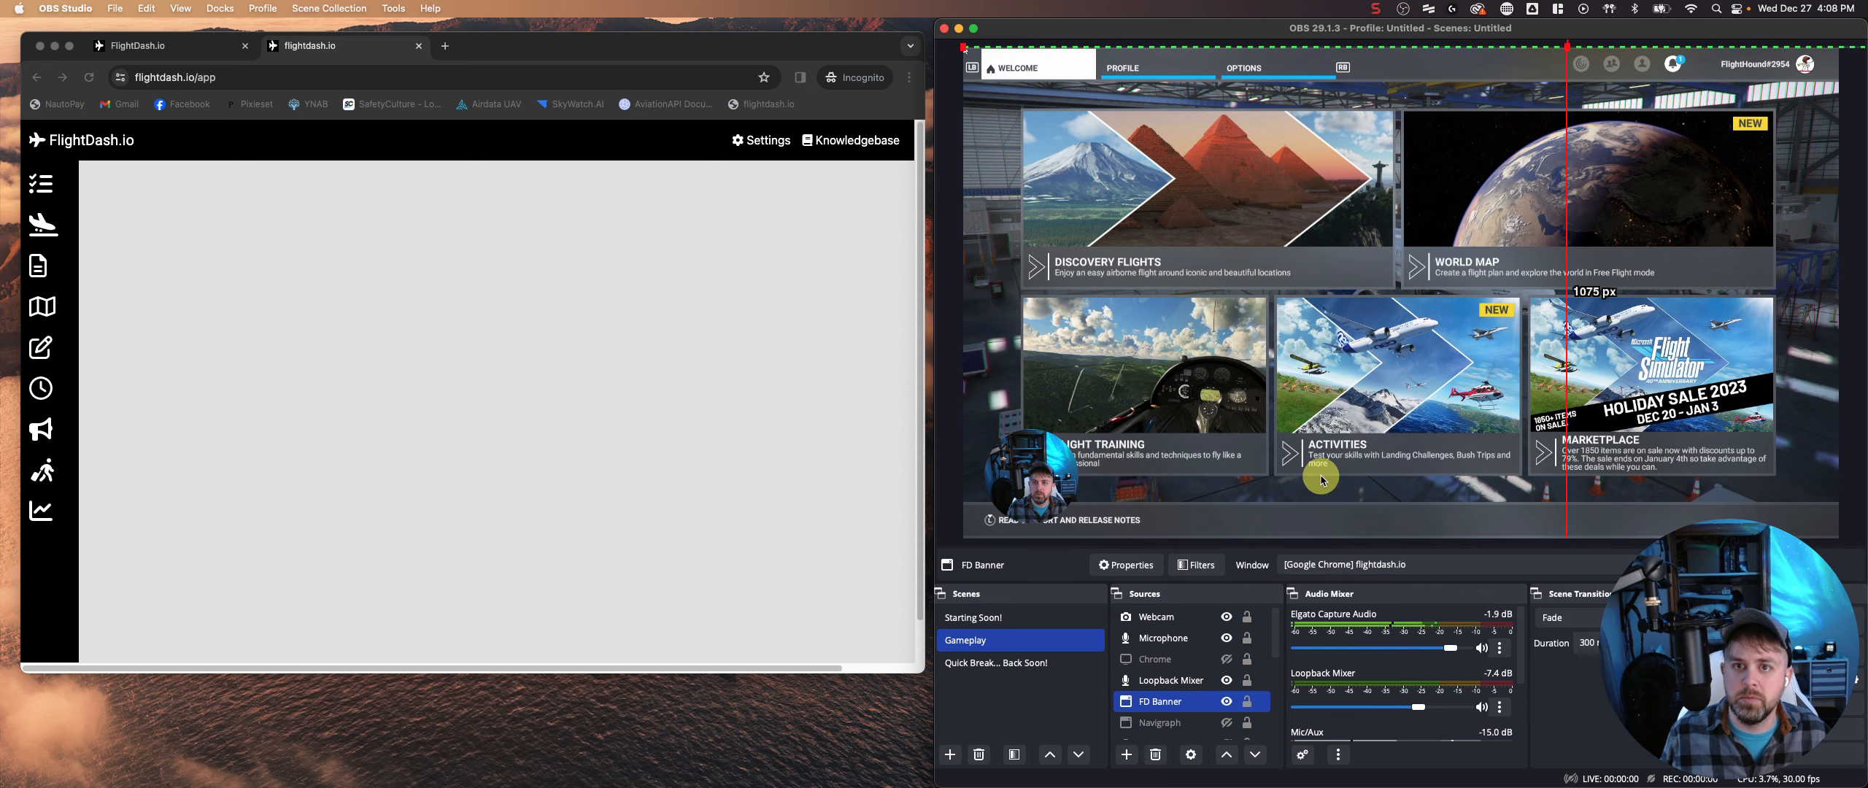
# - Reset the FD Banner source's transform to its default size and crop values
pyautogui.rightClick(1154, 702)
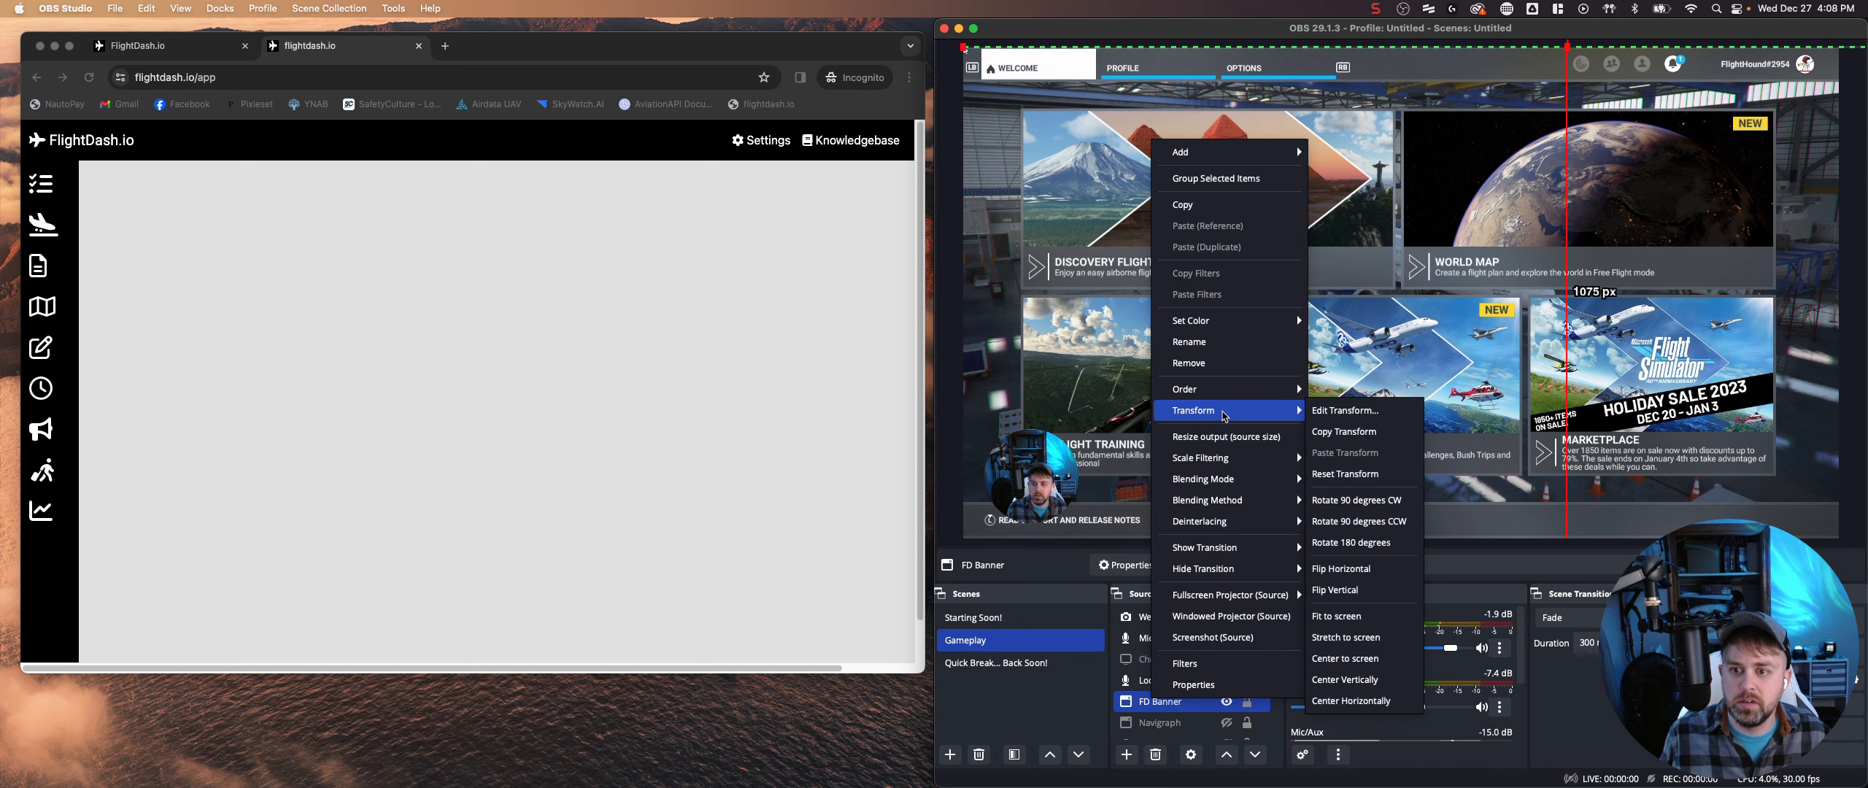
pyautogui.click(1337, 407)
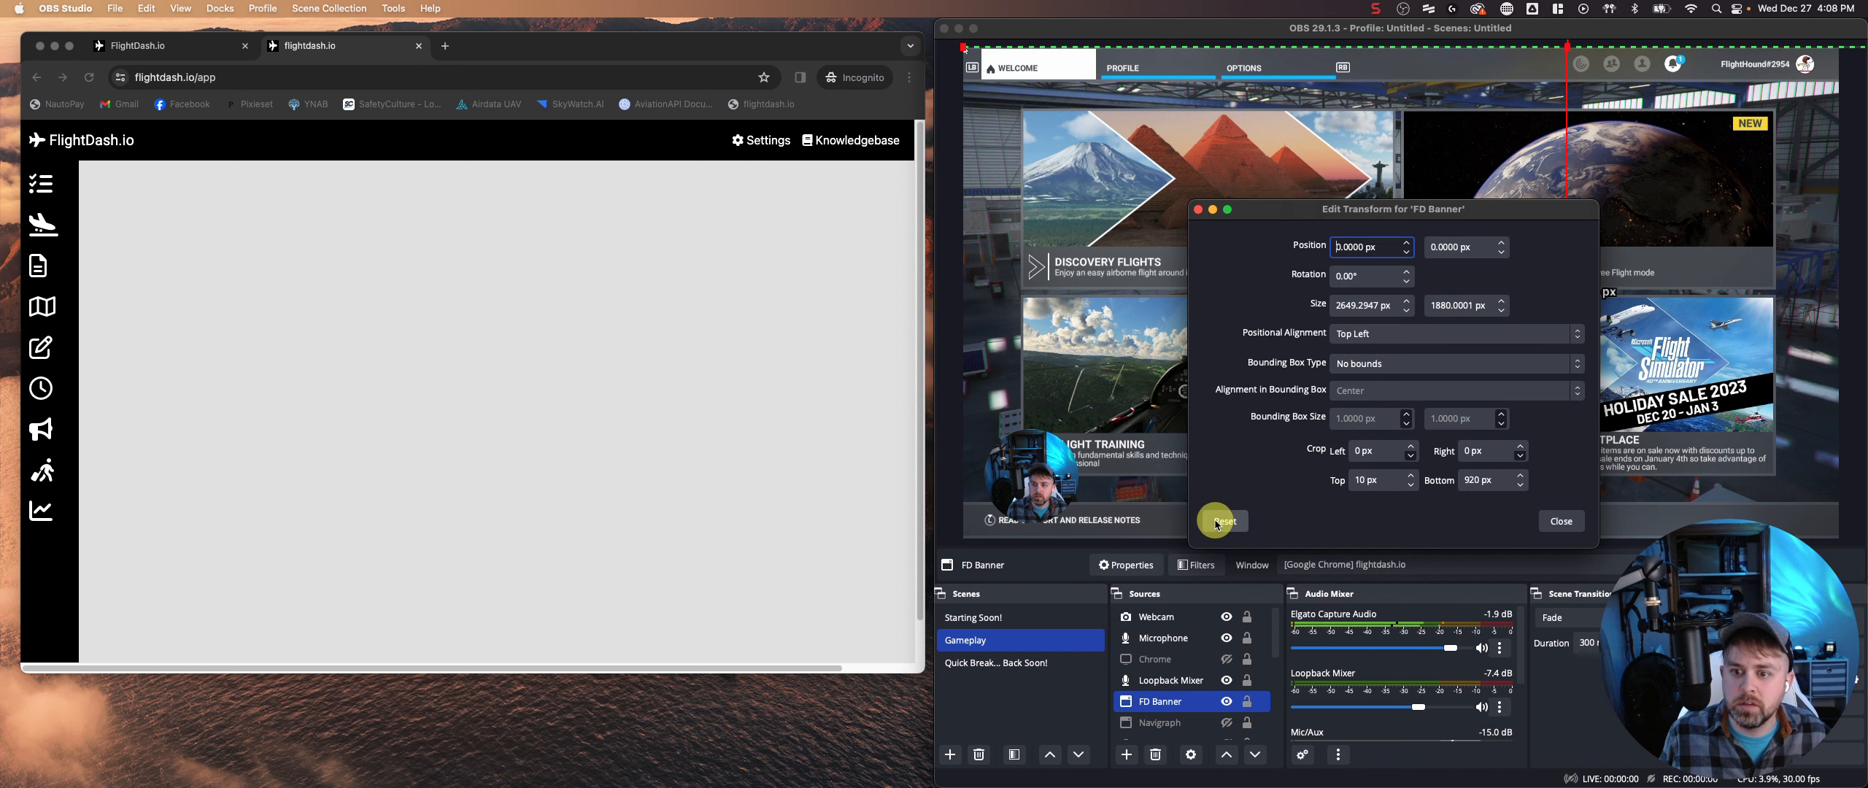
pyautogui.click(1222, 521)
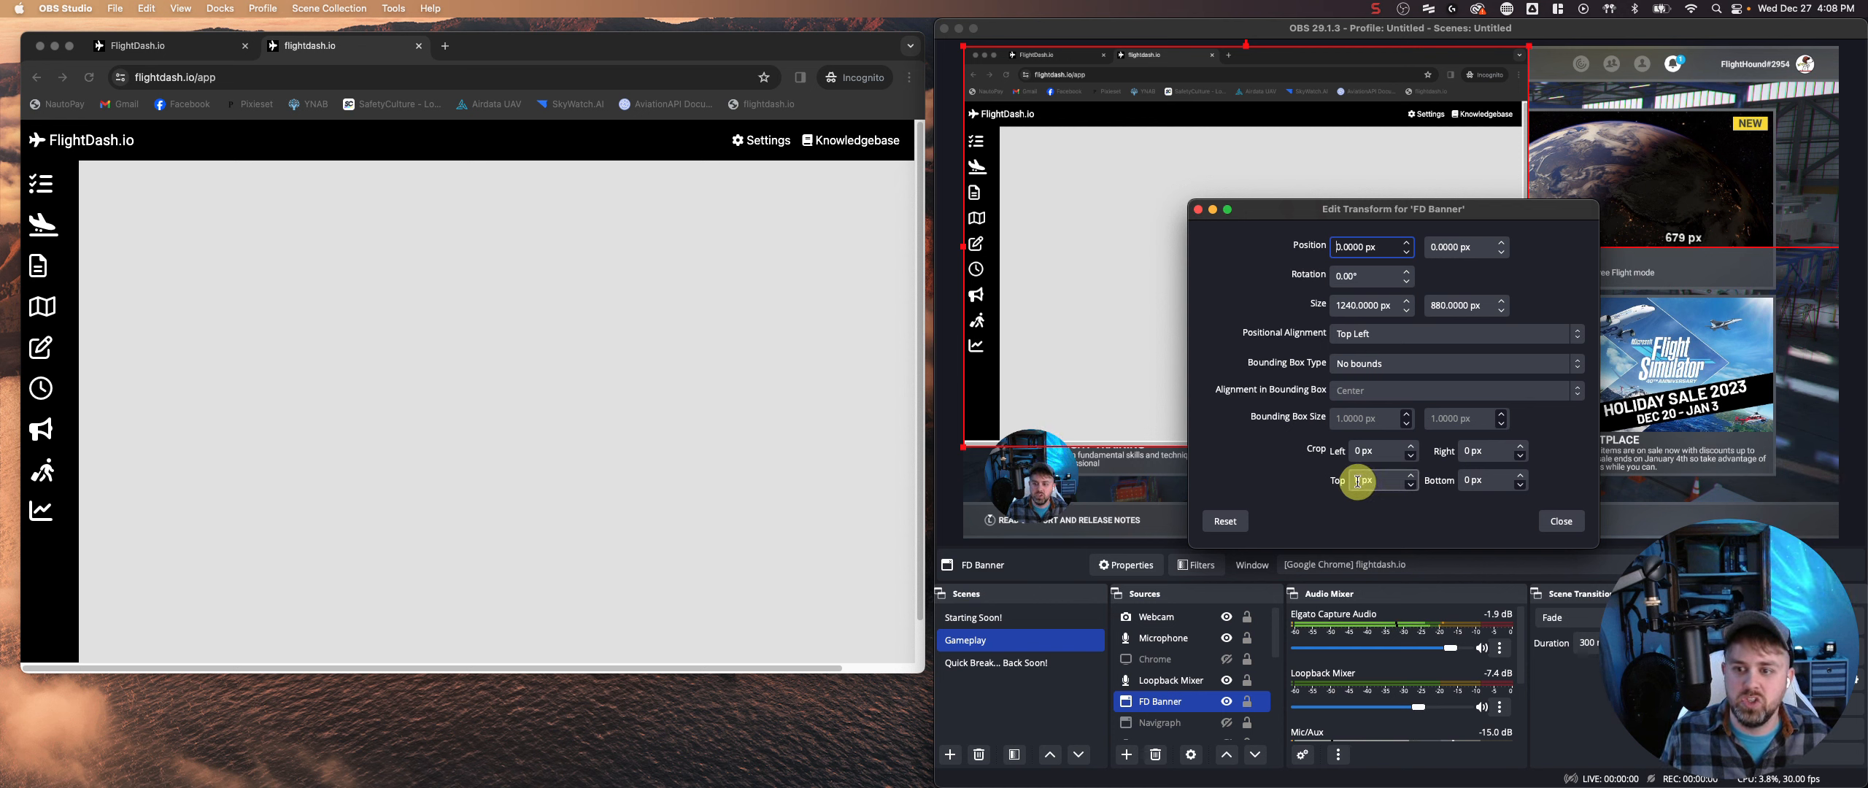
# - Try bottom crops of 900 px and 800 px on the FD Banner source, and settle on 700 px
pyautogui.moveTo(1357, 481); pyautogui.dragTo(1373, 481)
pyautogui.click(1468, 480)
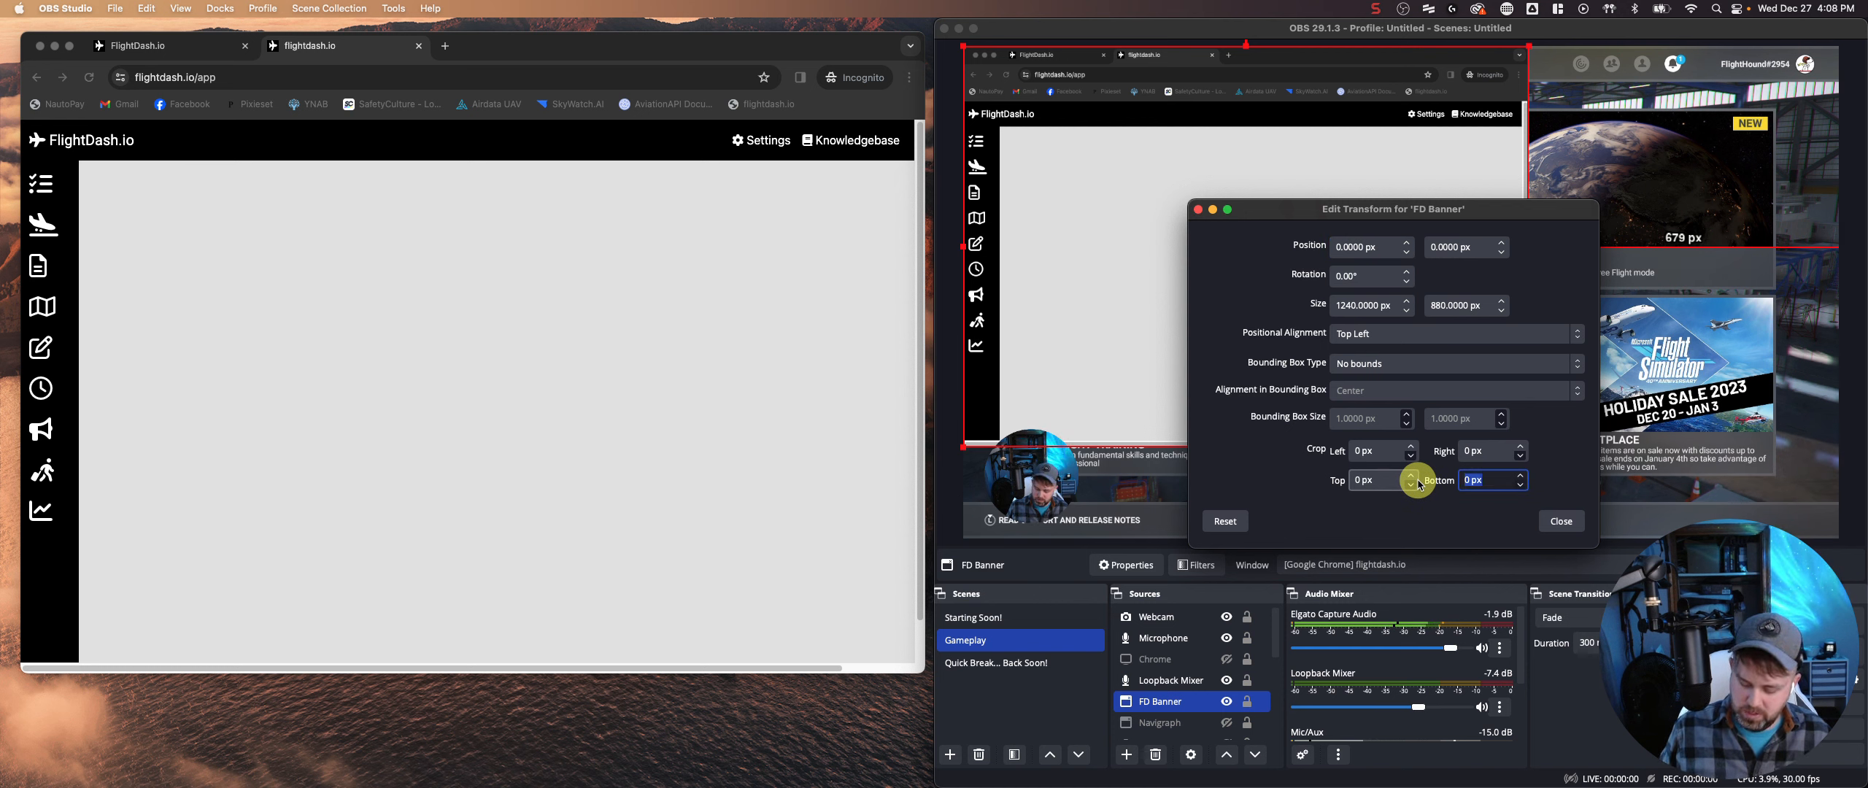
pyautogui.write('900')
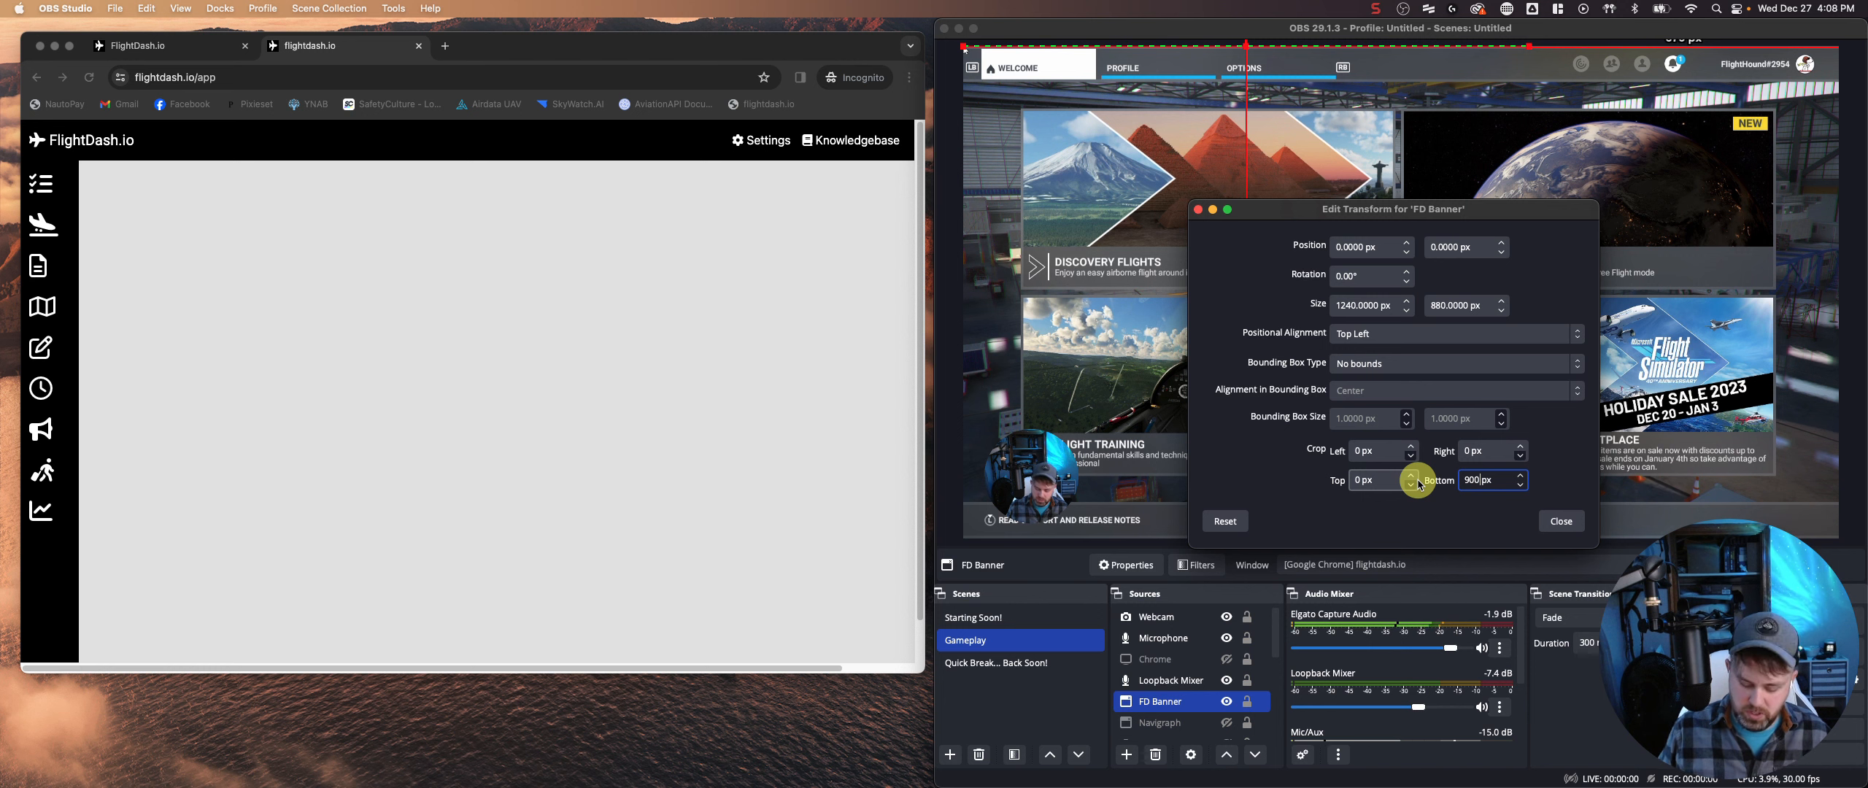
pyautogui.press('BackSpace')
pyautogui.press('BackSpace')
pyautogui.write('800')
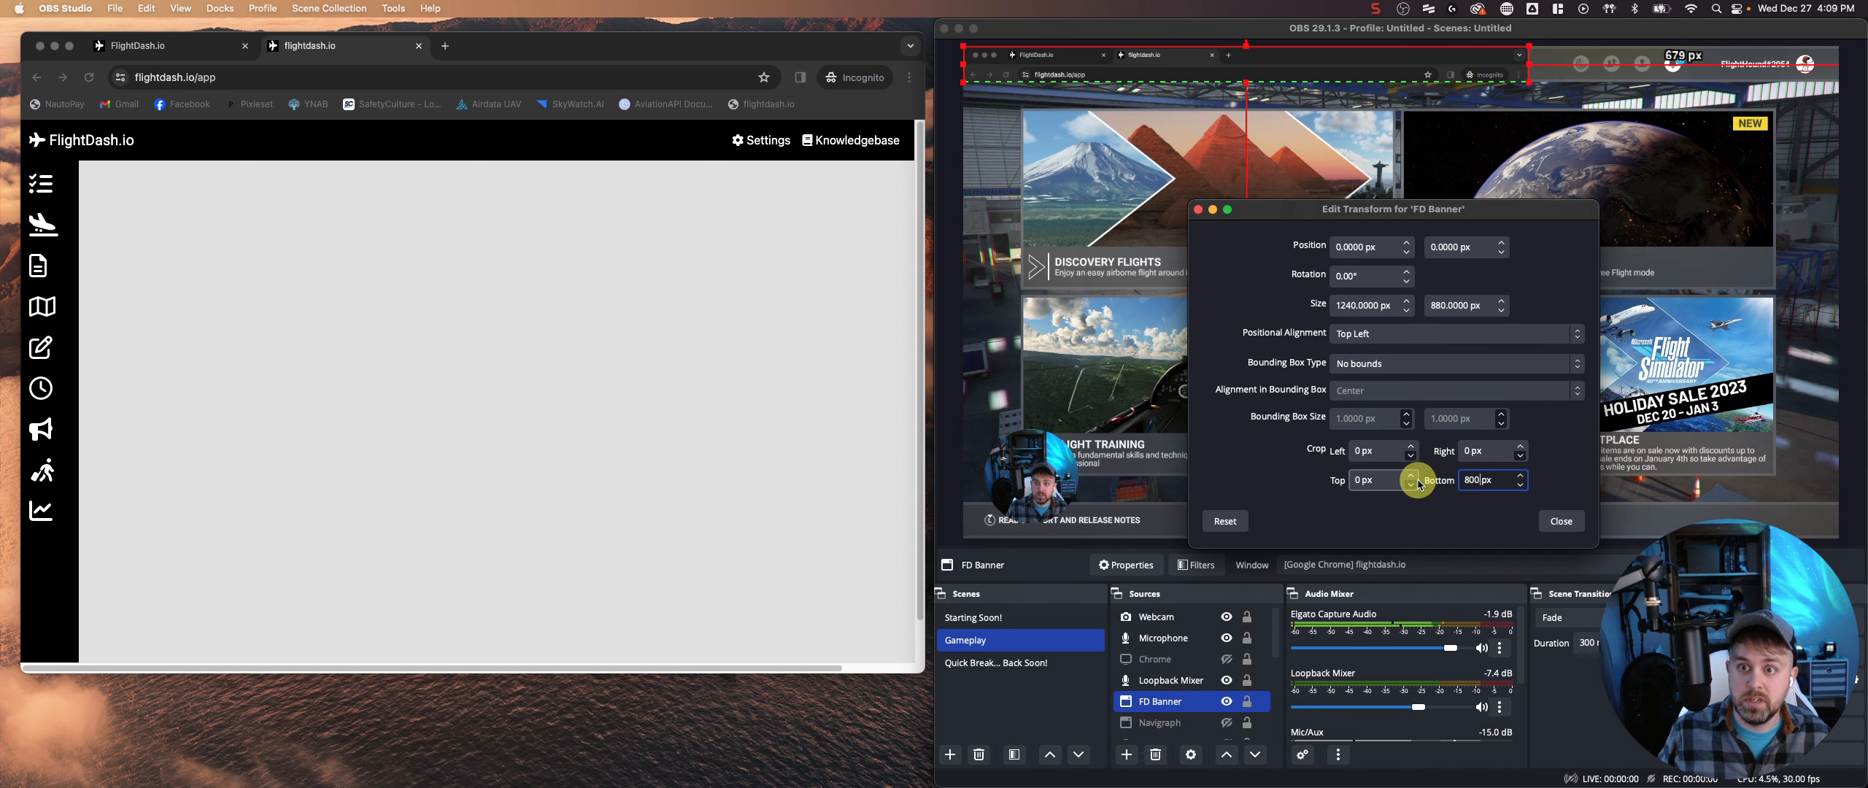
pyautogui.press('BackSpace')
pyautogui.press('BackSpace')
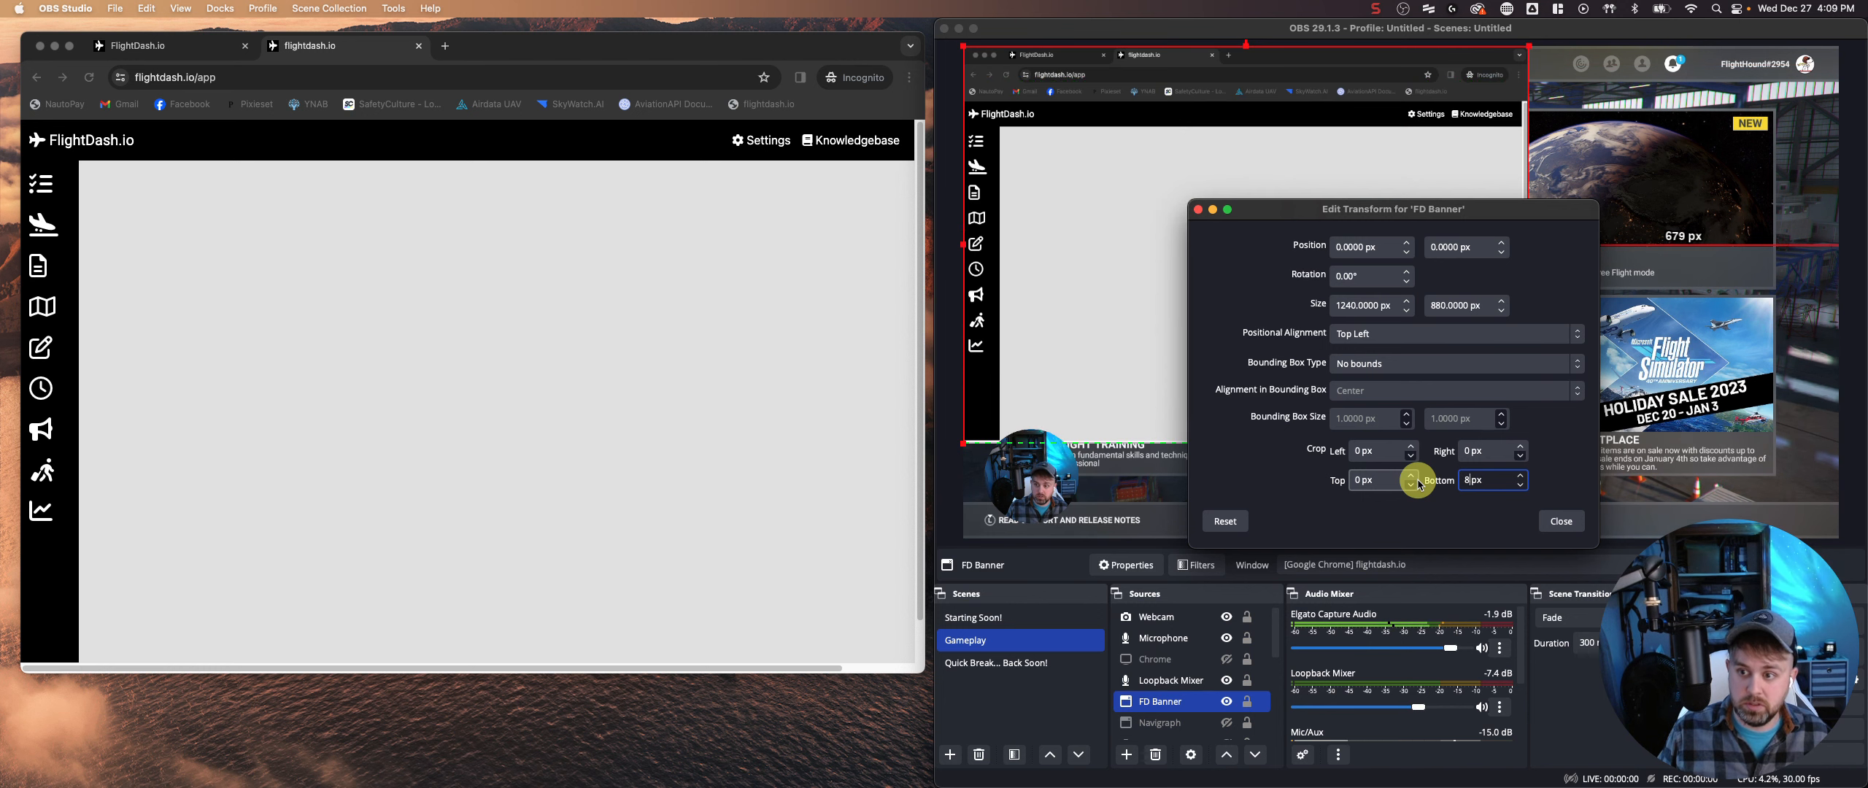
pyautogui.write('700')
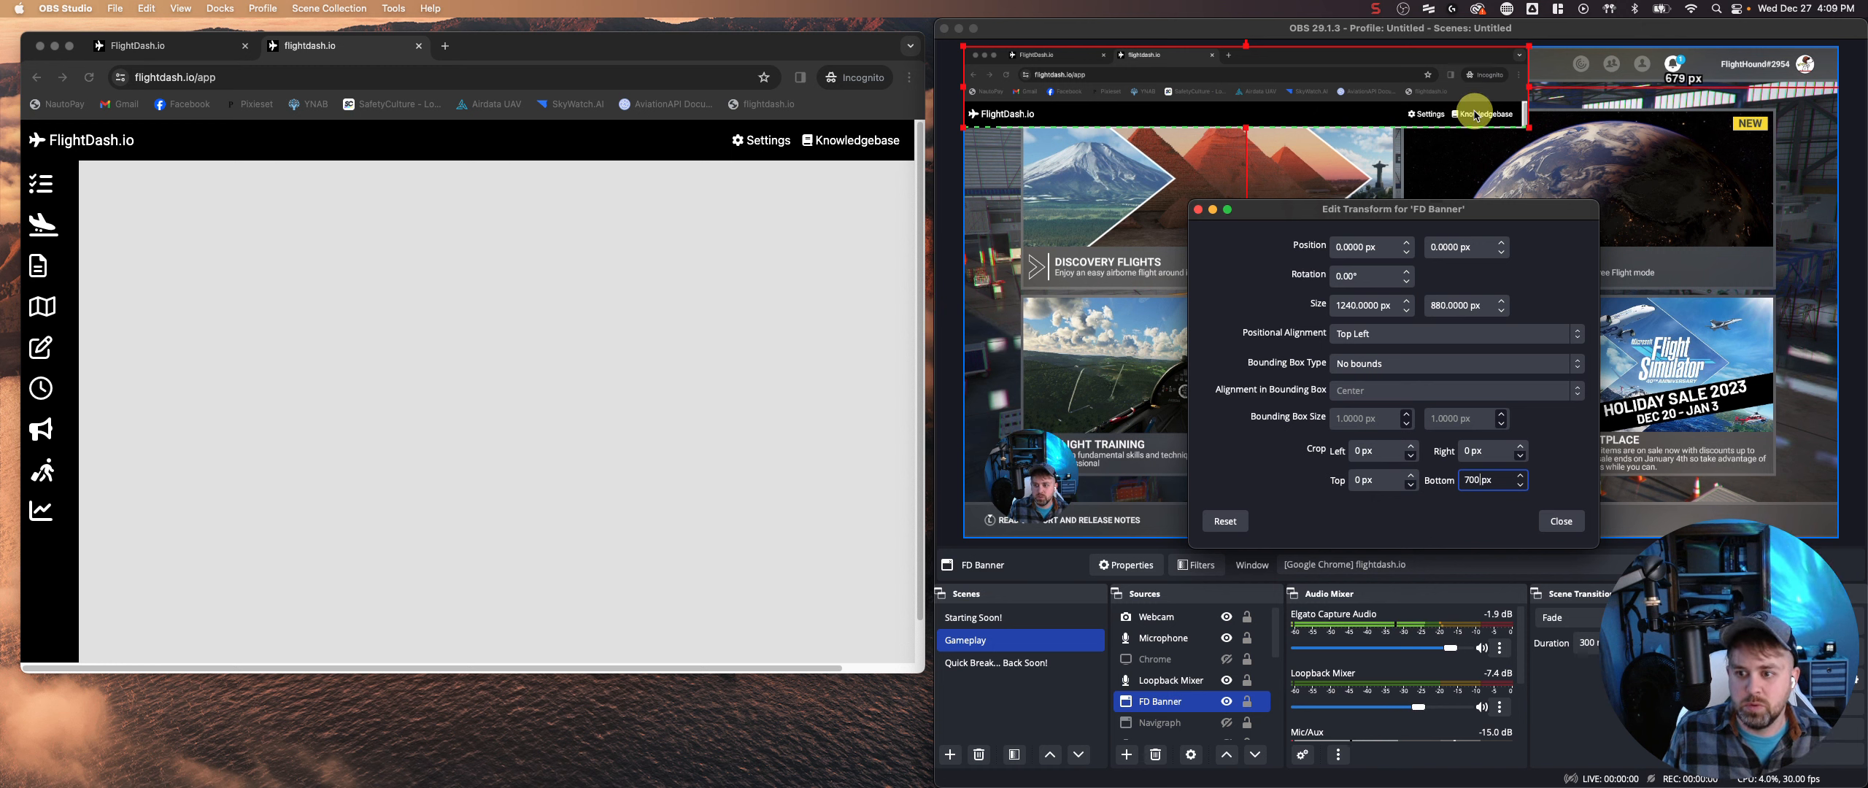
# - Try a top crop of 100 px on the FD Banner source, settle on 125 px and finish the transform edit
pyautogui.click(1359, 480)
pyautogui.moveTo(1362, 480); pyautogui.dragTo(1342, 480)
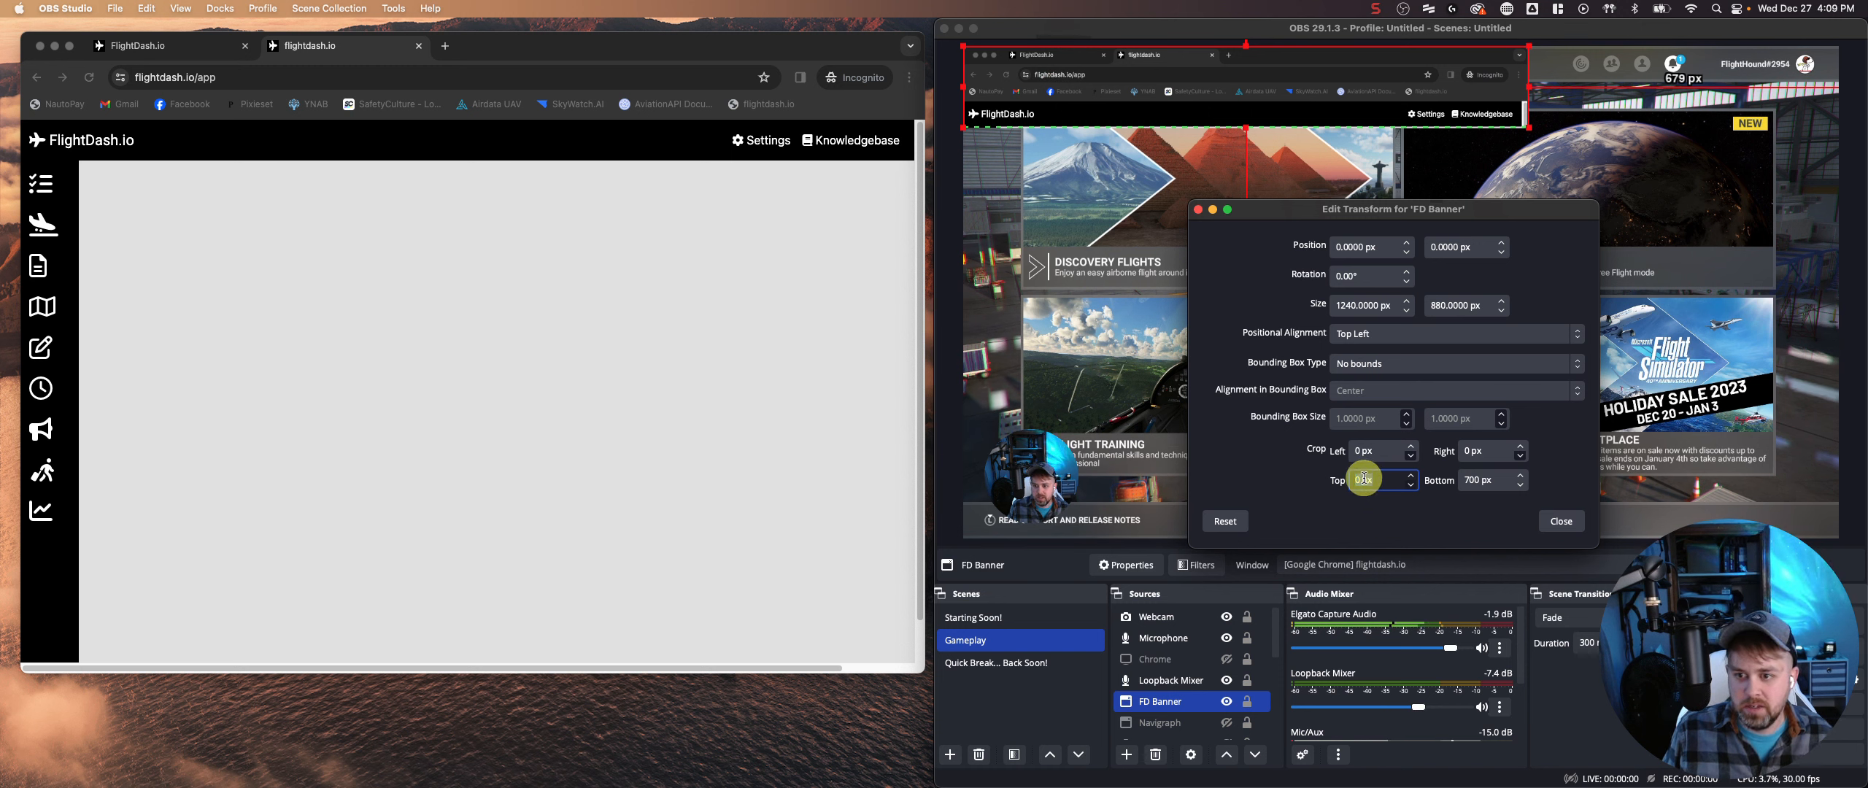
pyautogui.moveTo(1369, 478); pyautogui.dragTo(1322, 481)
pyautogui.write('100')
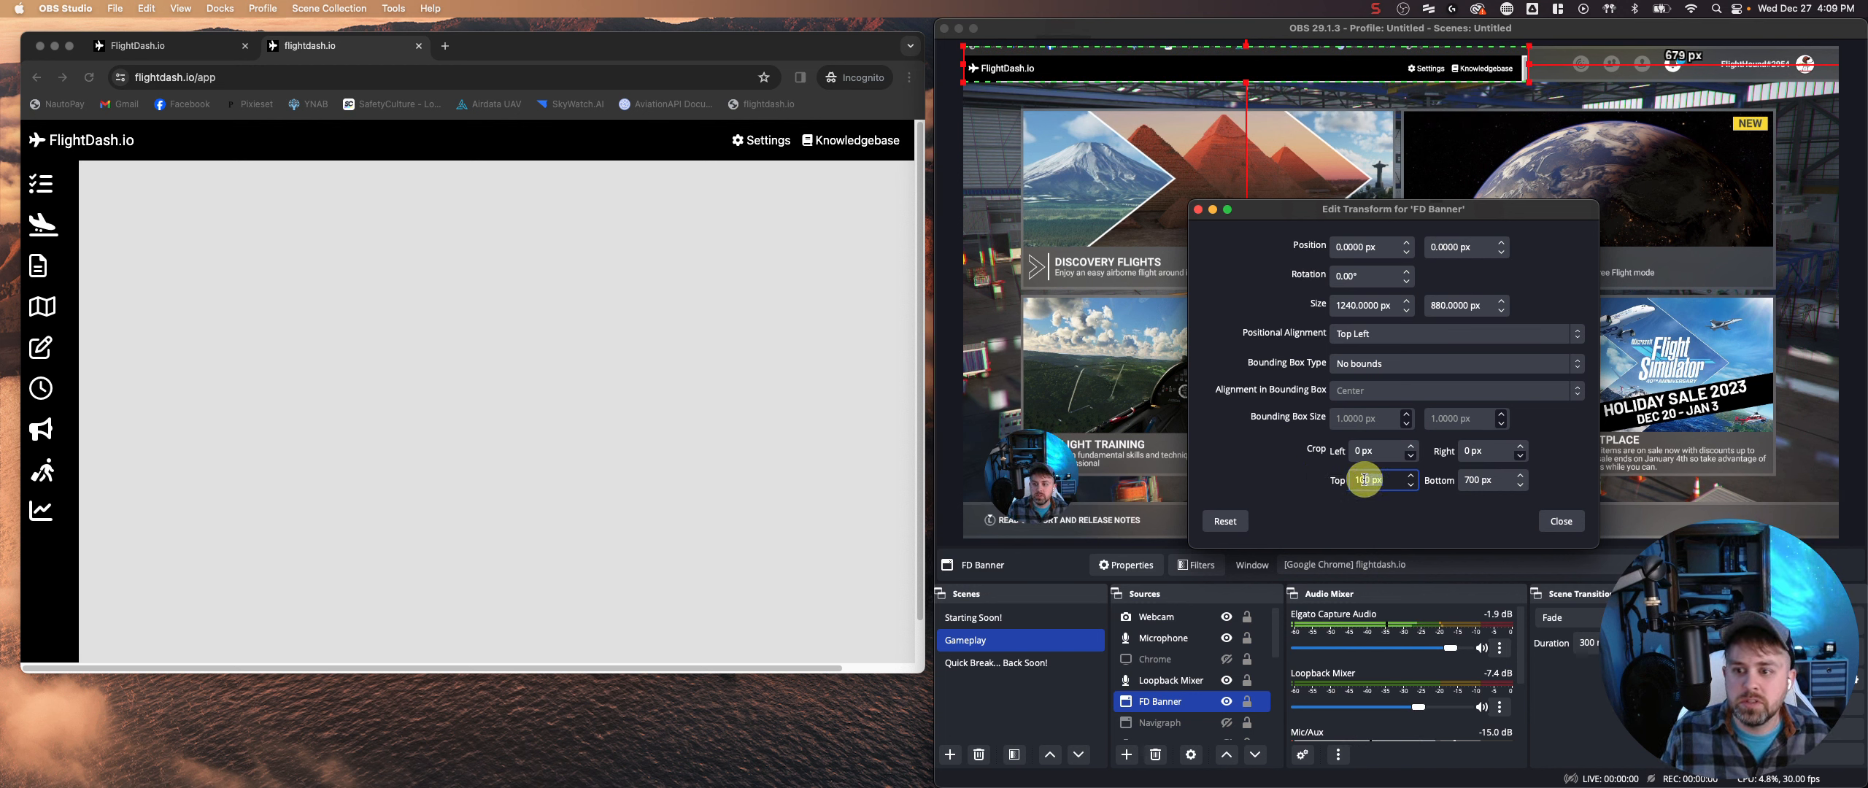
pyautogui.moveTo(1368, 478); pyautogui.dragTo(1451, 473)
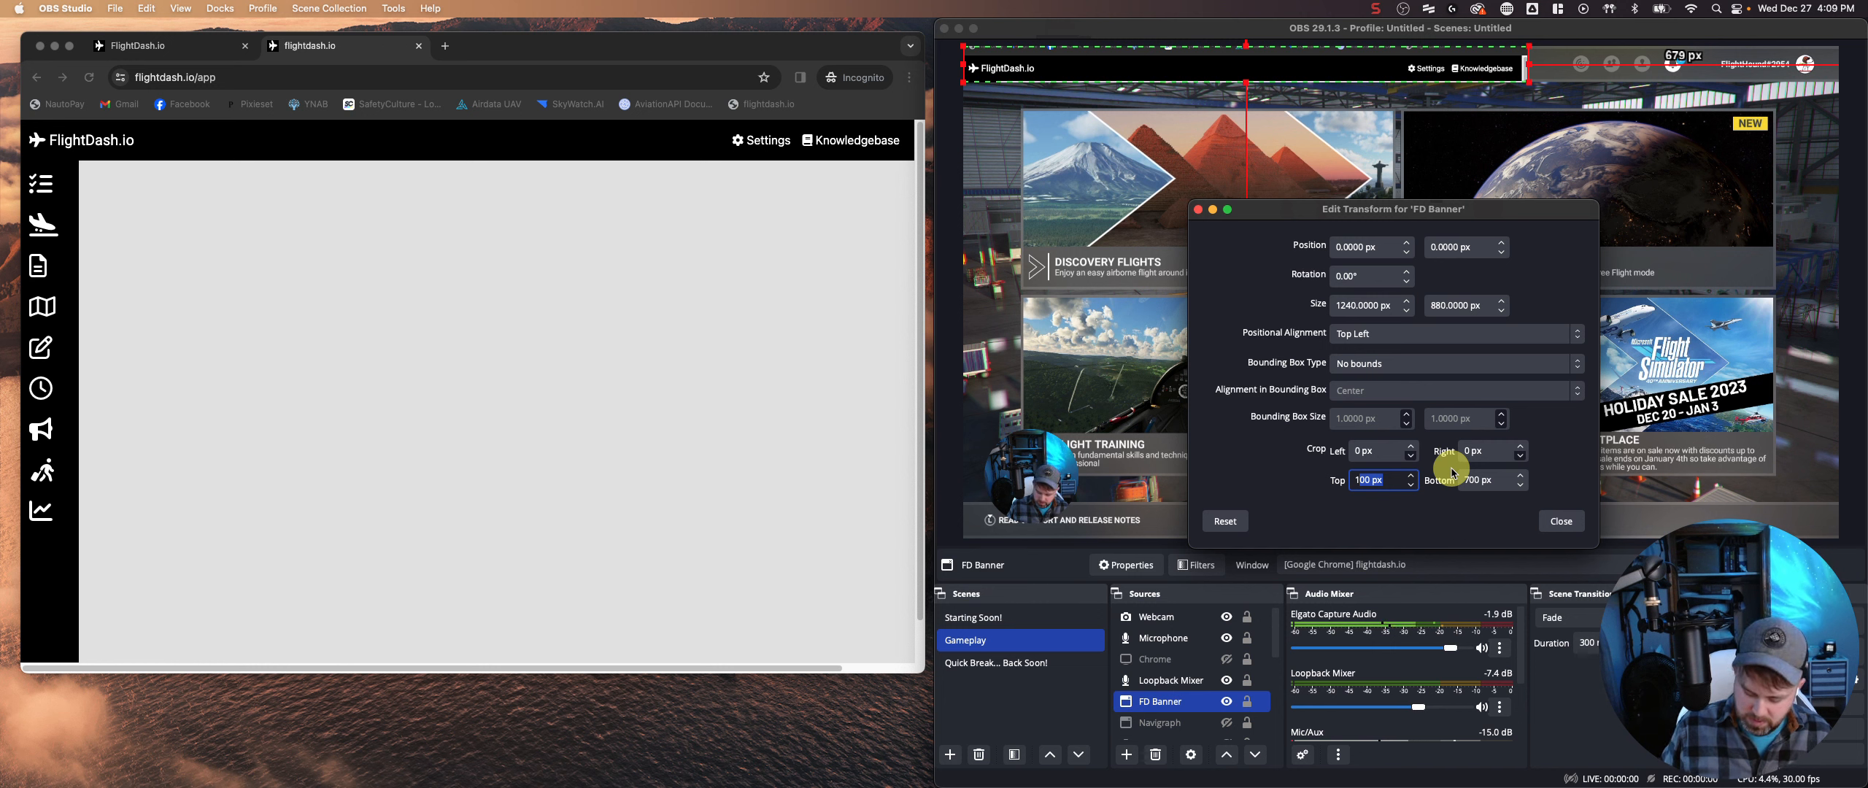
pyautogui.write('25')
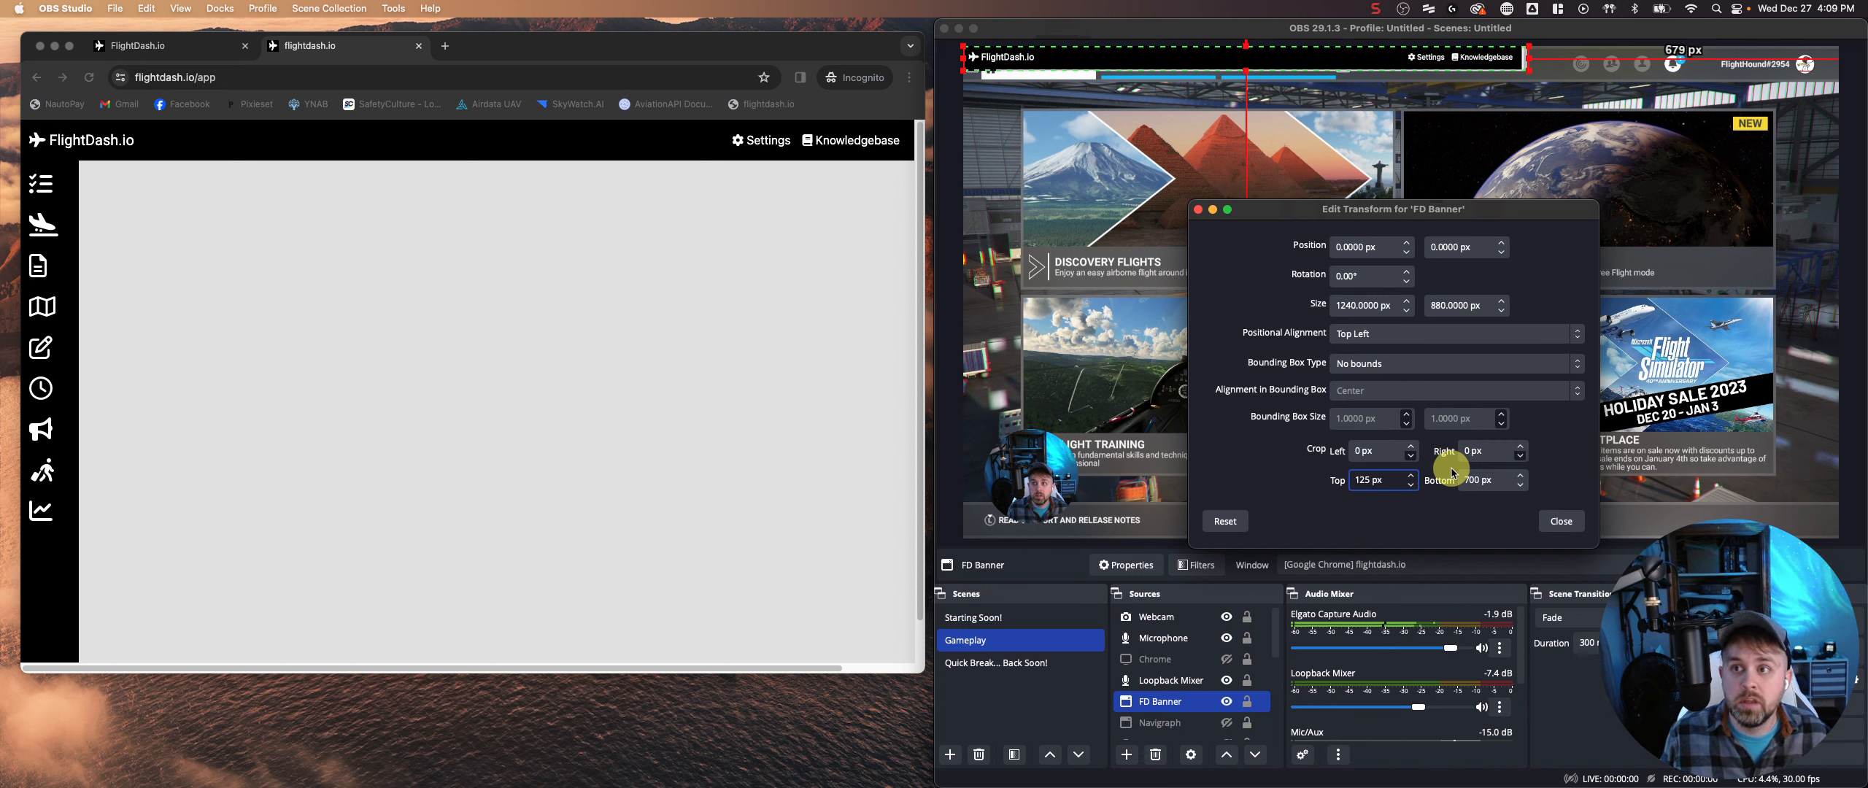
pyautogui.click(1555, 524)
# - Scale the FD Banner source up in the preview to about 2457 by 1744 px so it spans the canvas width
pyautogui.click(1310, 210)
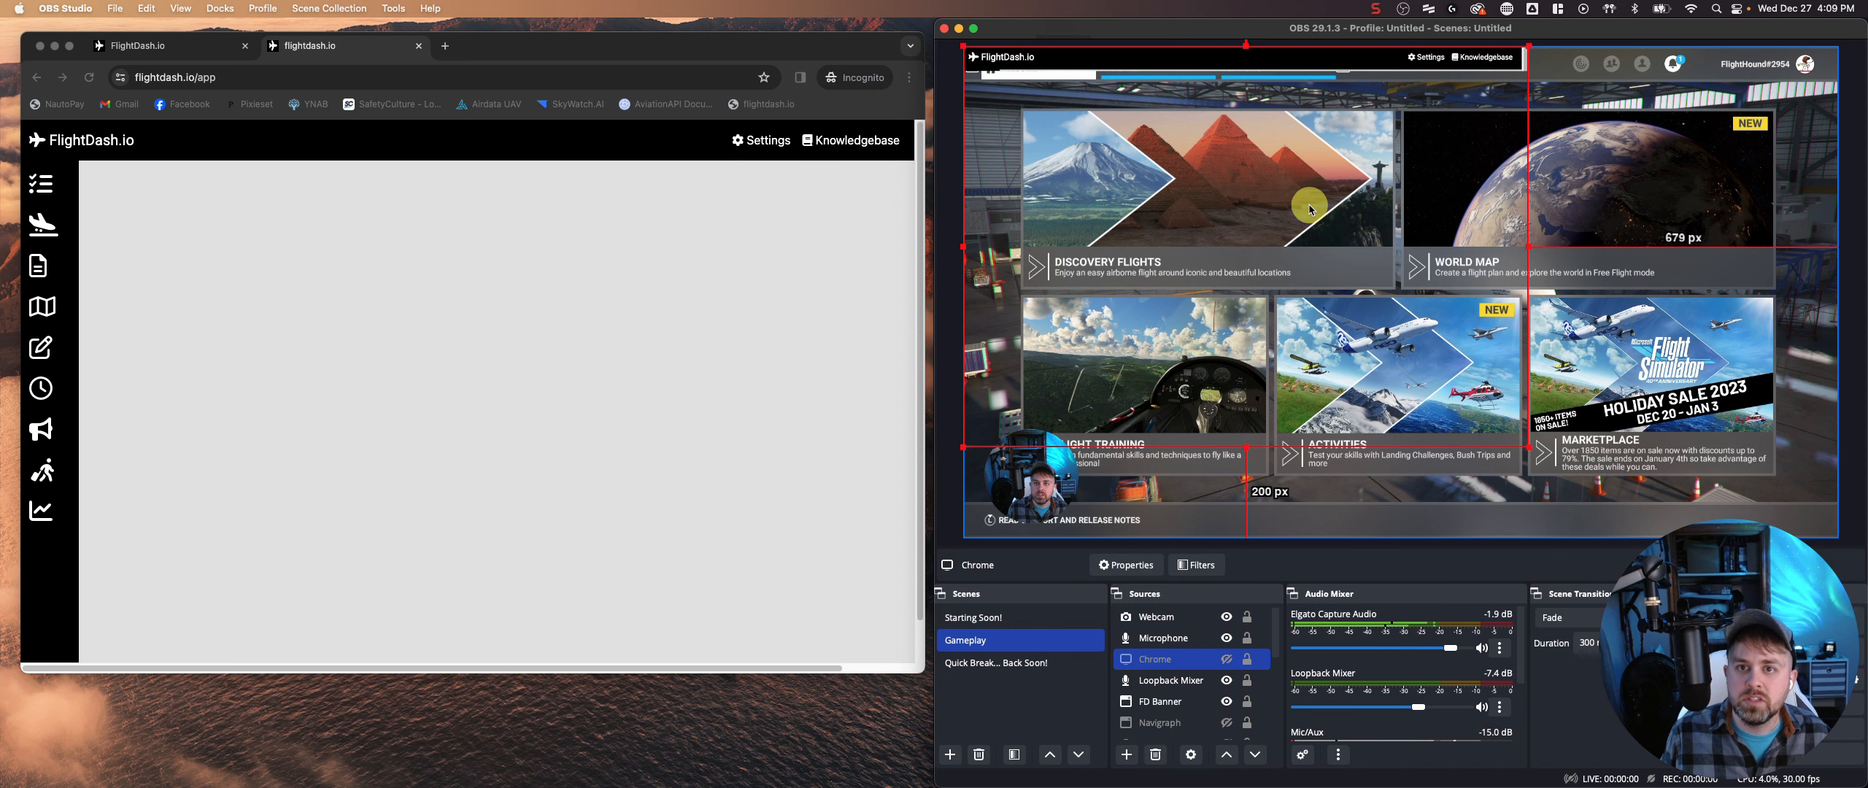
pyautogui.click(1516, 65)
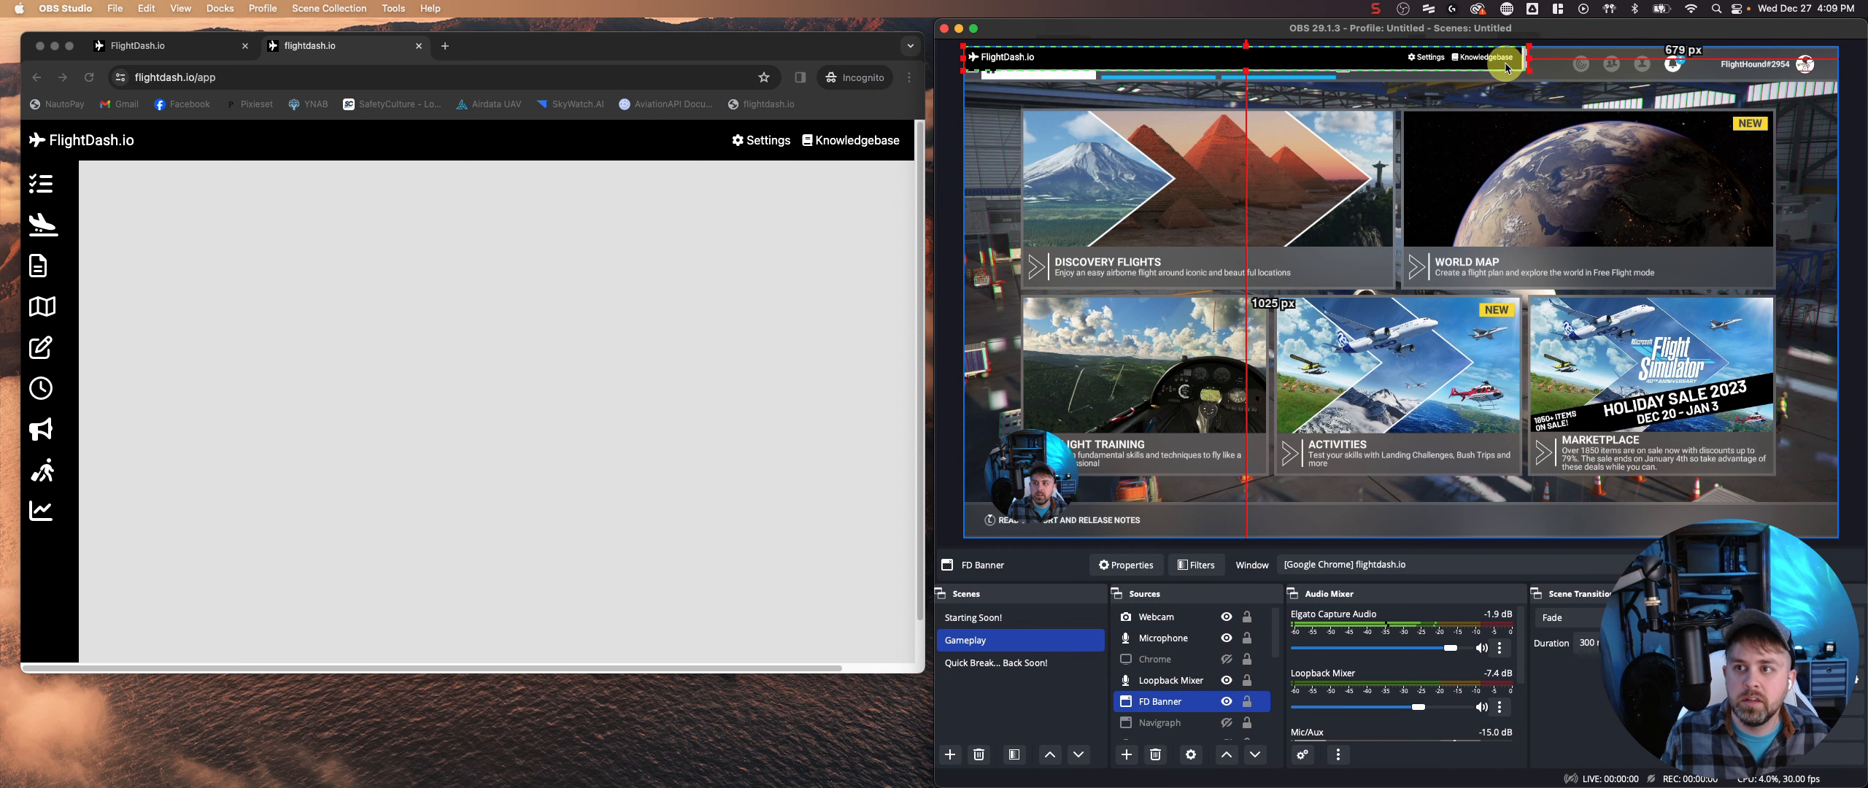
pyautogui.moveTo(1525, 71); pyautogui.dragTo(1815, 95)
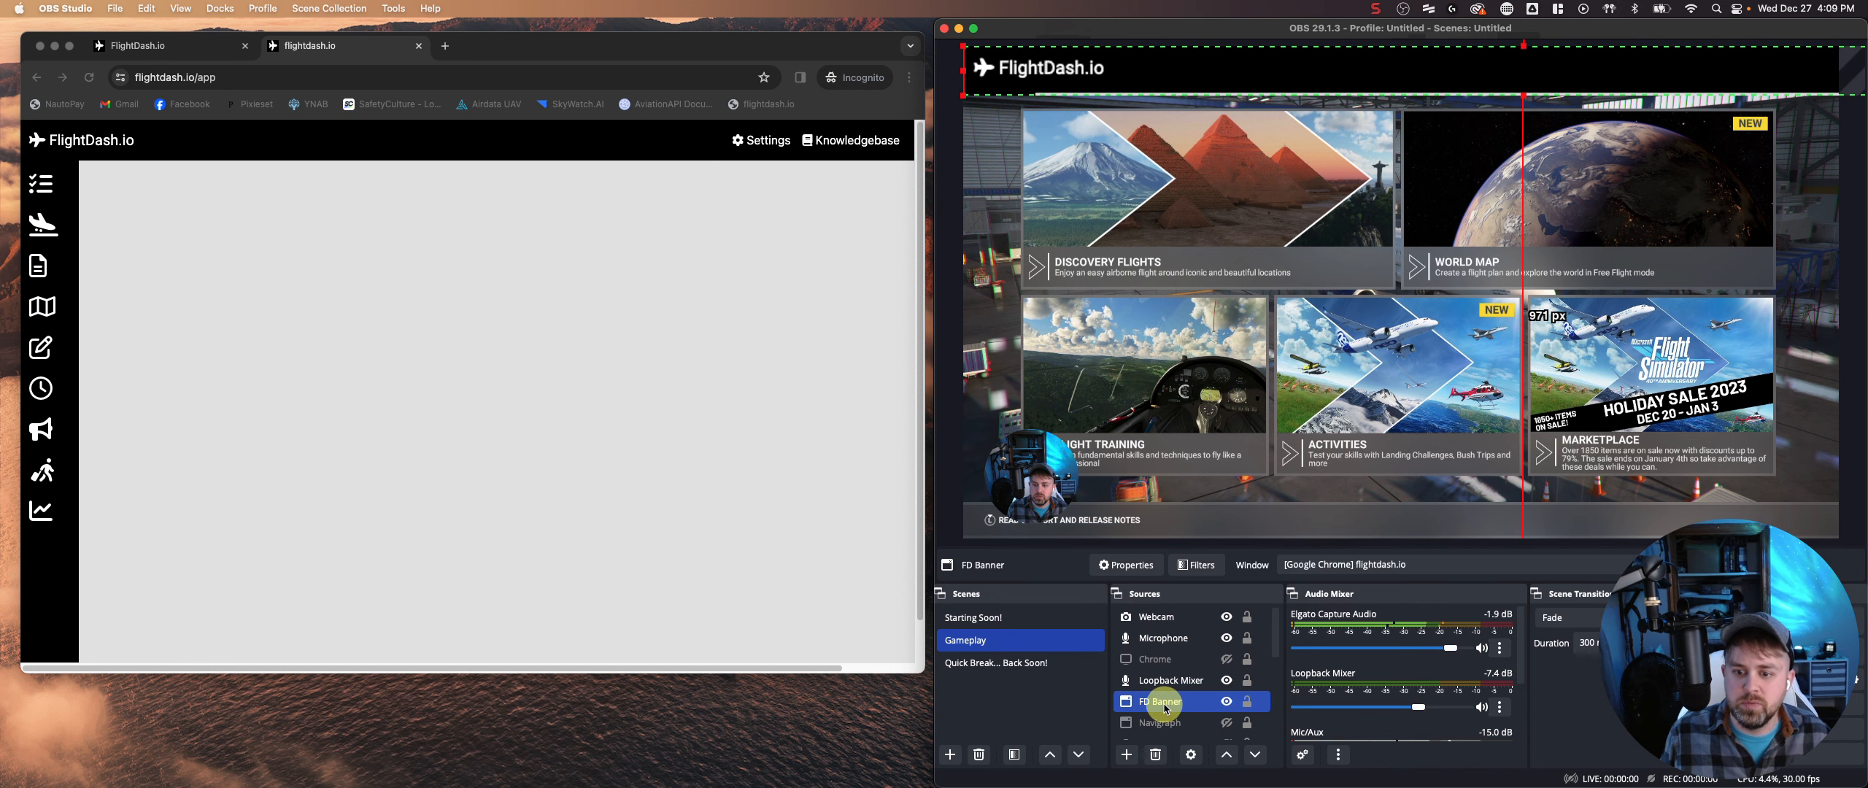
# - Set the bottom crop in the FD Banner source's transform to 710 px and finish the edit
pyautogui.rightClick(1195, 699)
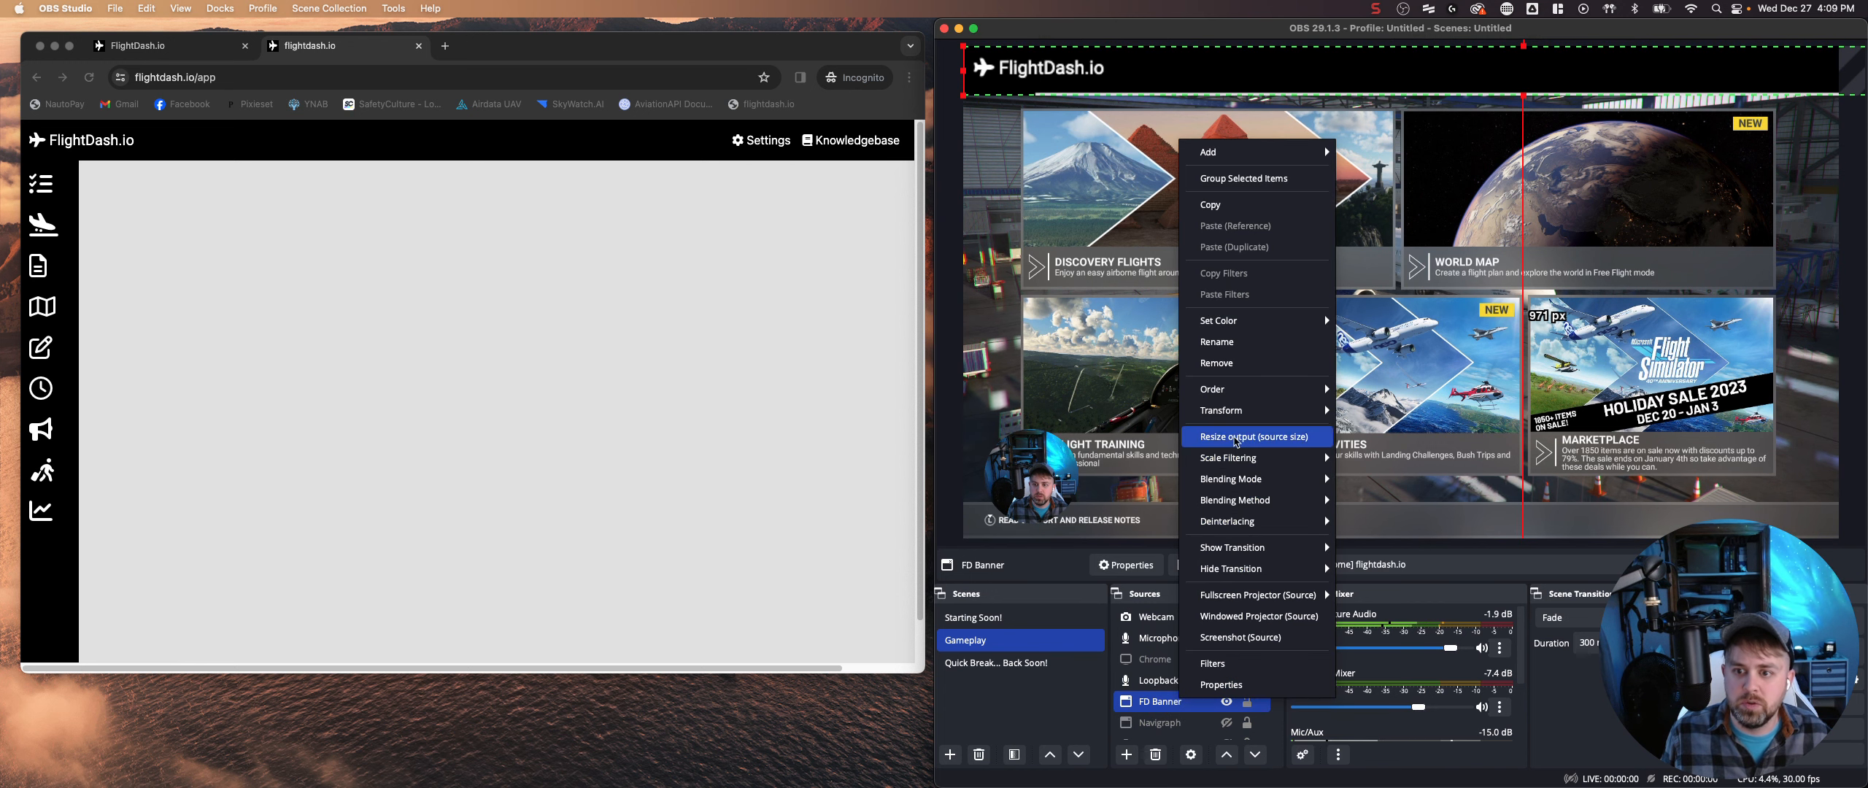
pyautogui.moveTo(1221, 389)
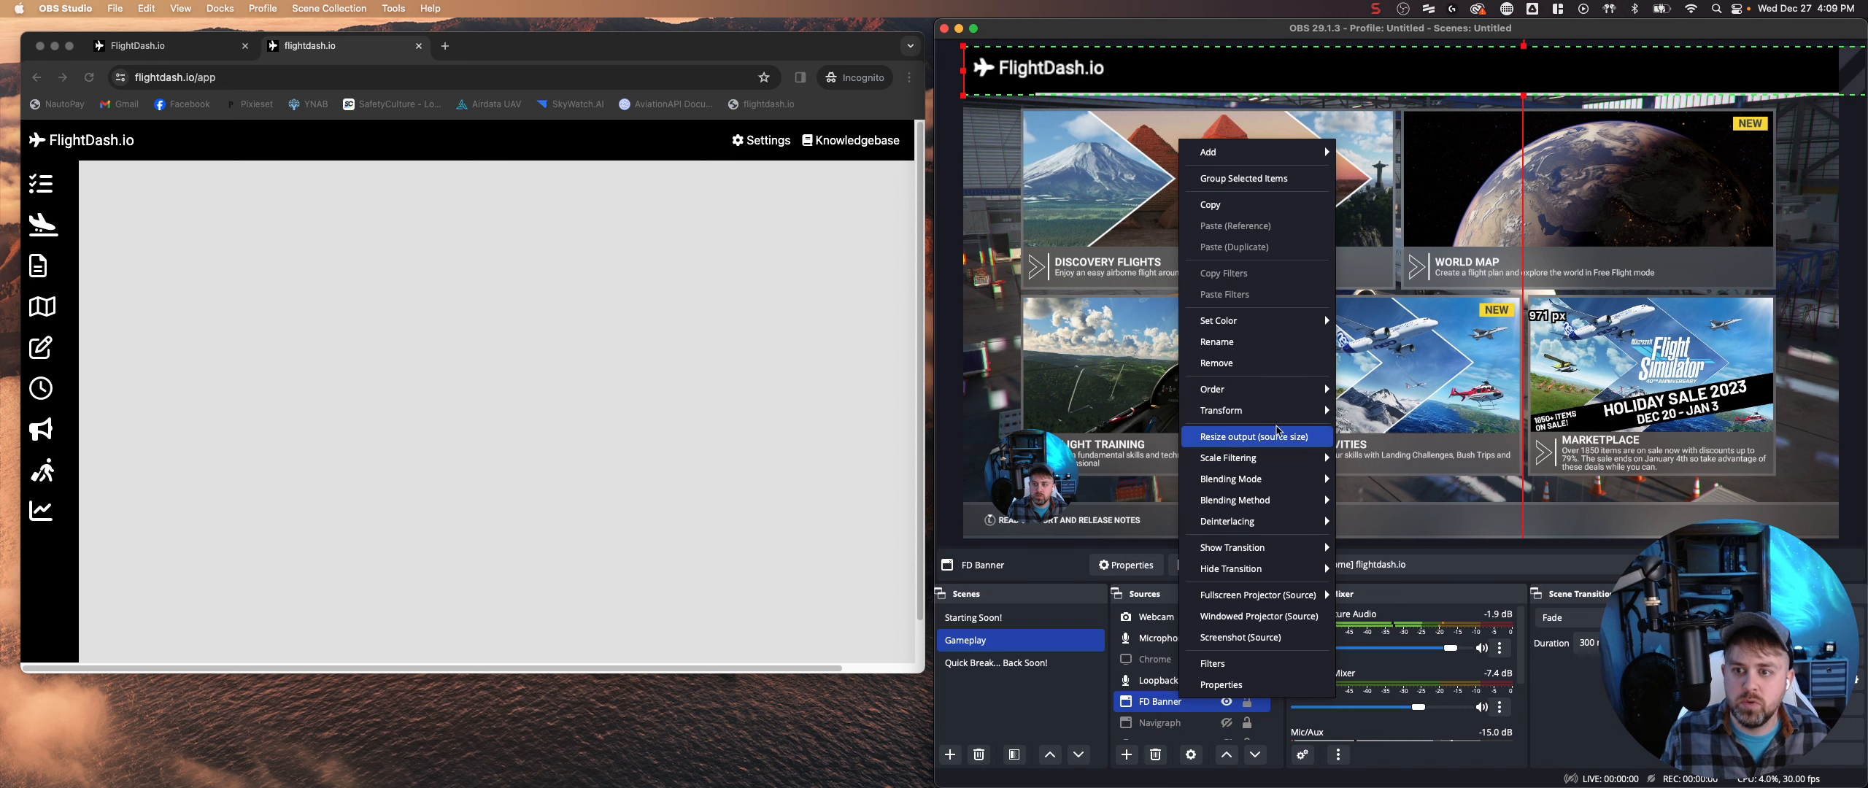
pyautogui.moveTo(1276, 412)
pyautogui.click(1363, 412)
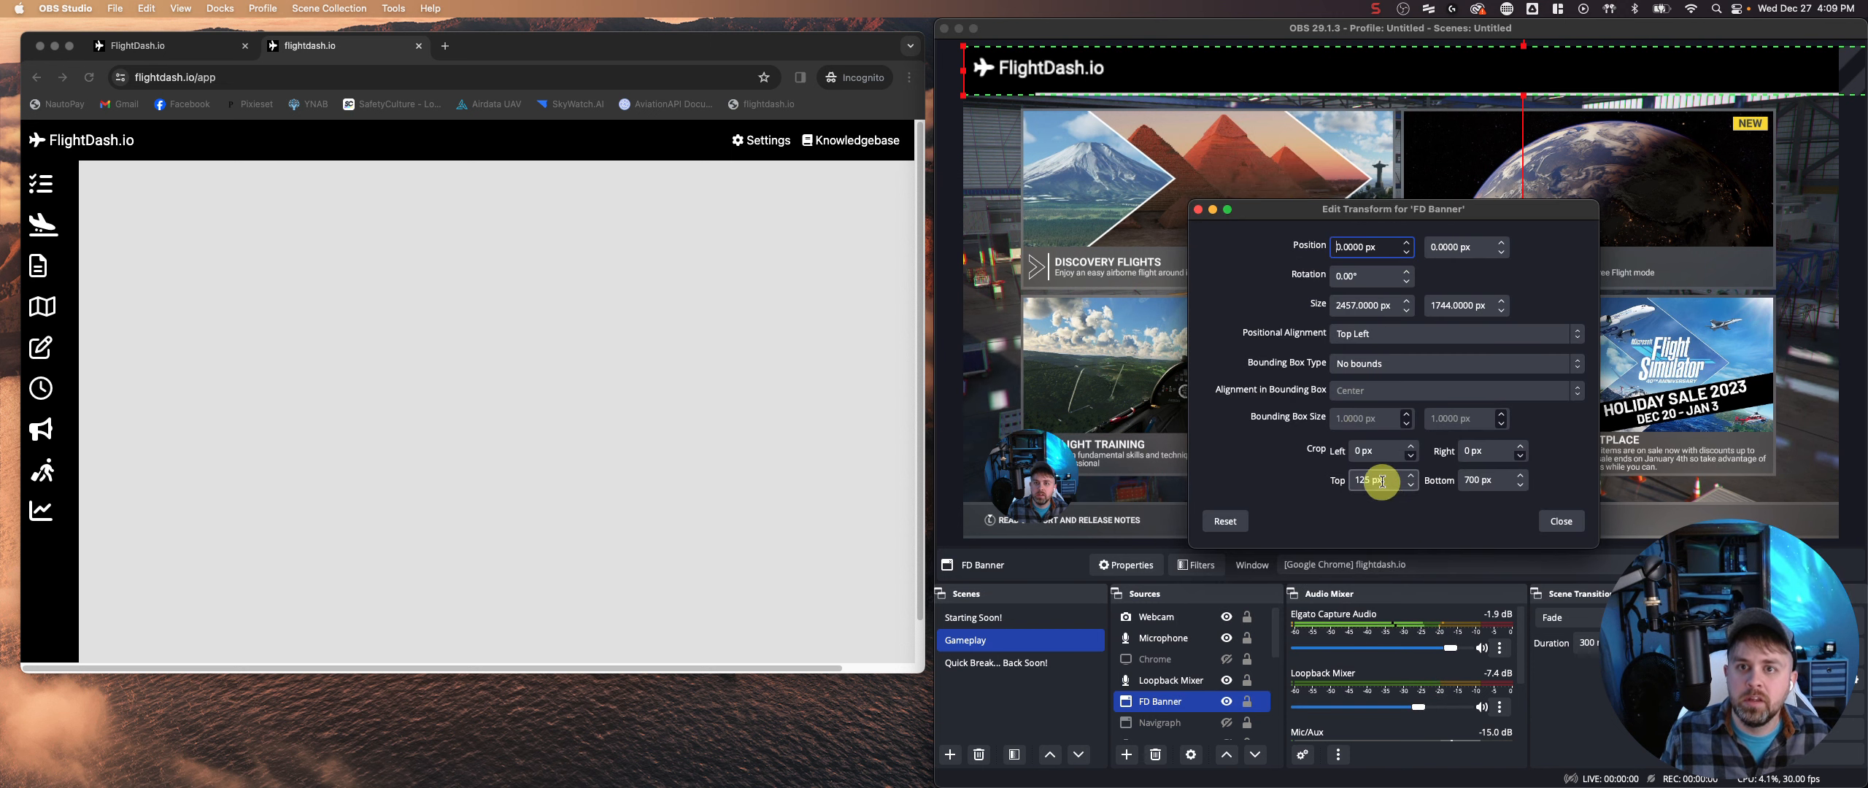
pyautogui.click(1486, 481)
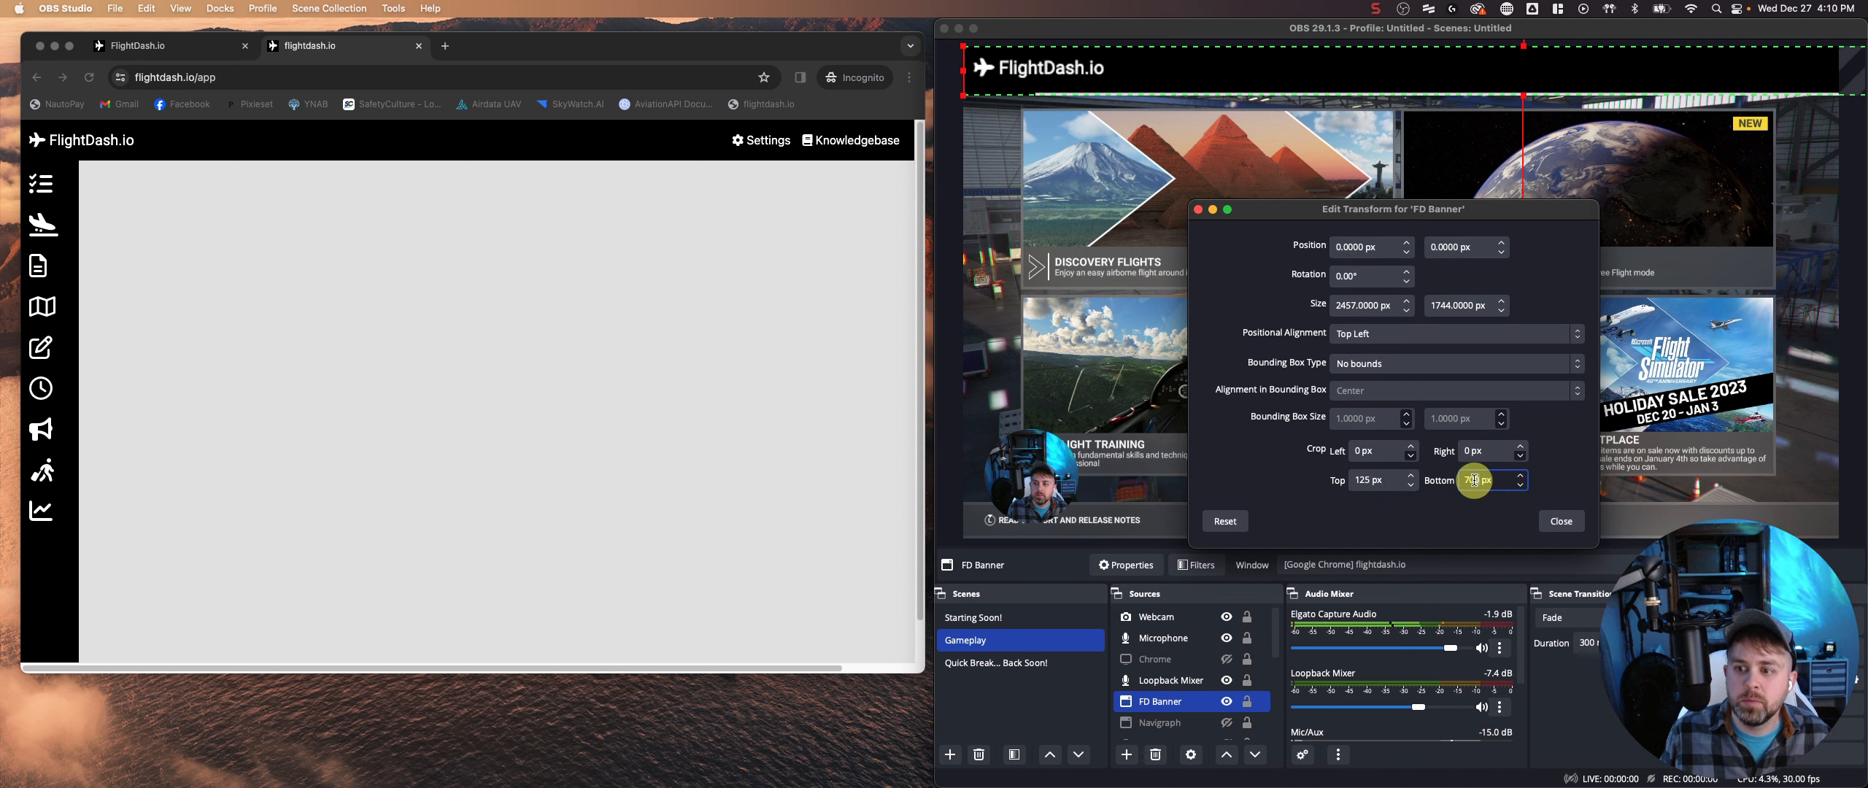
pyautogui.click(1518, 487)
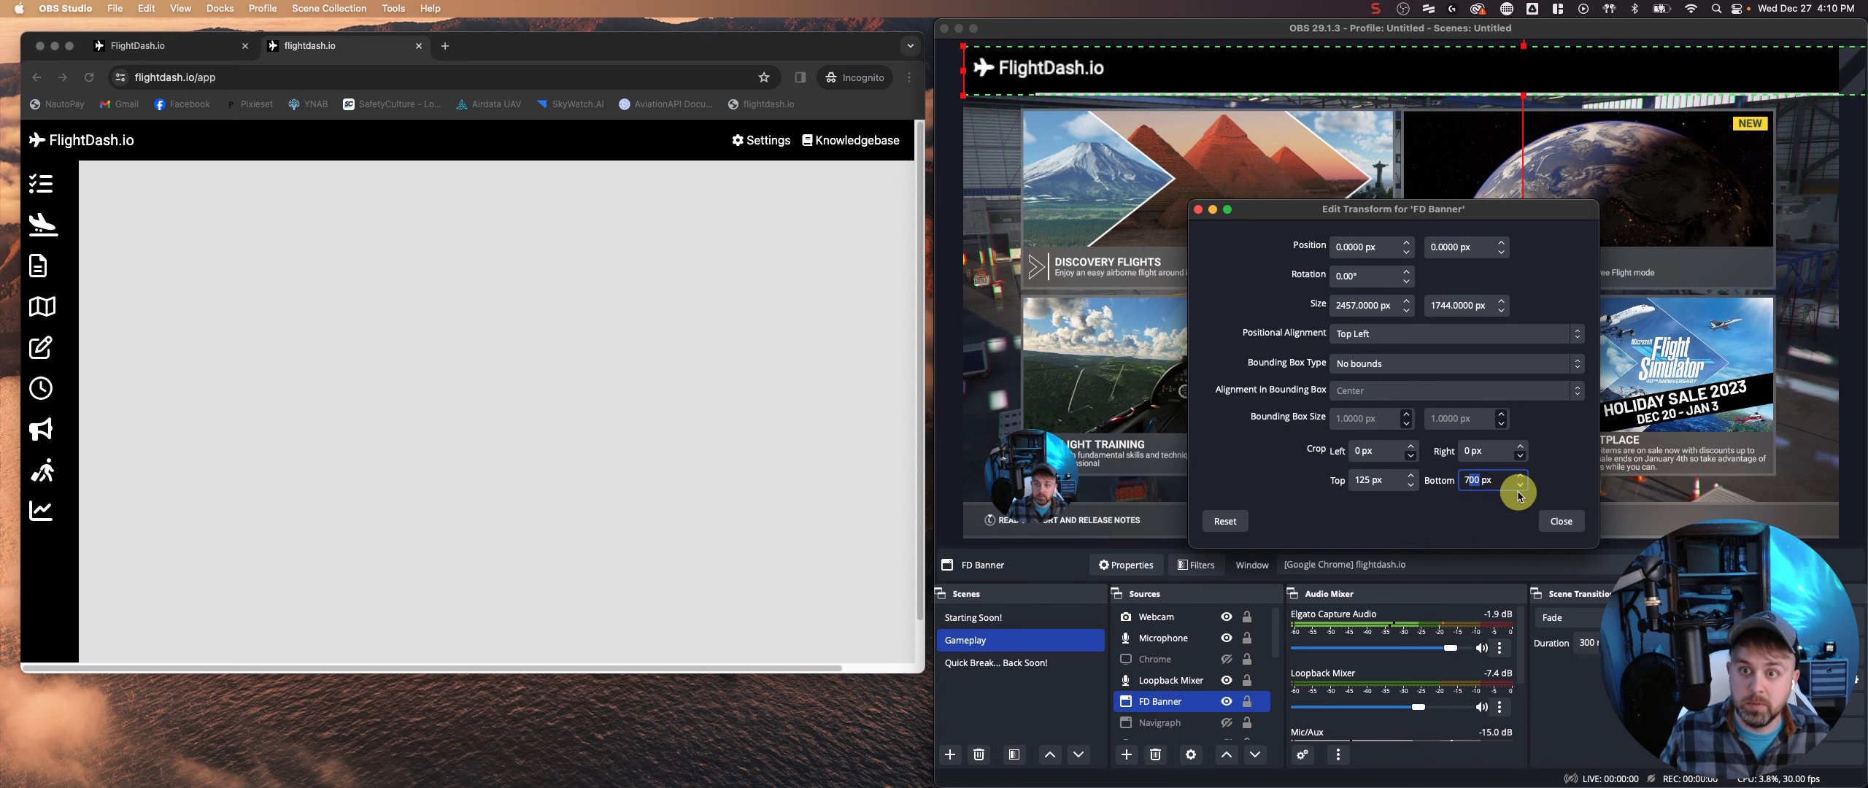
pyautogui.write('710')
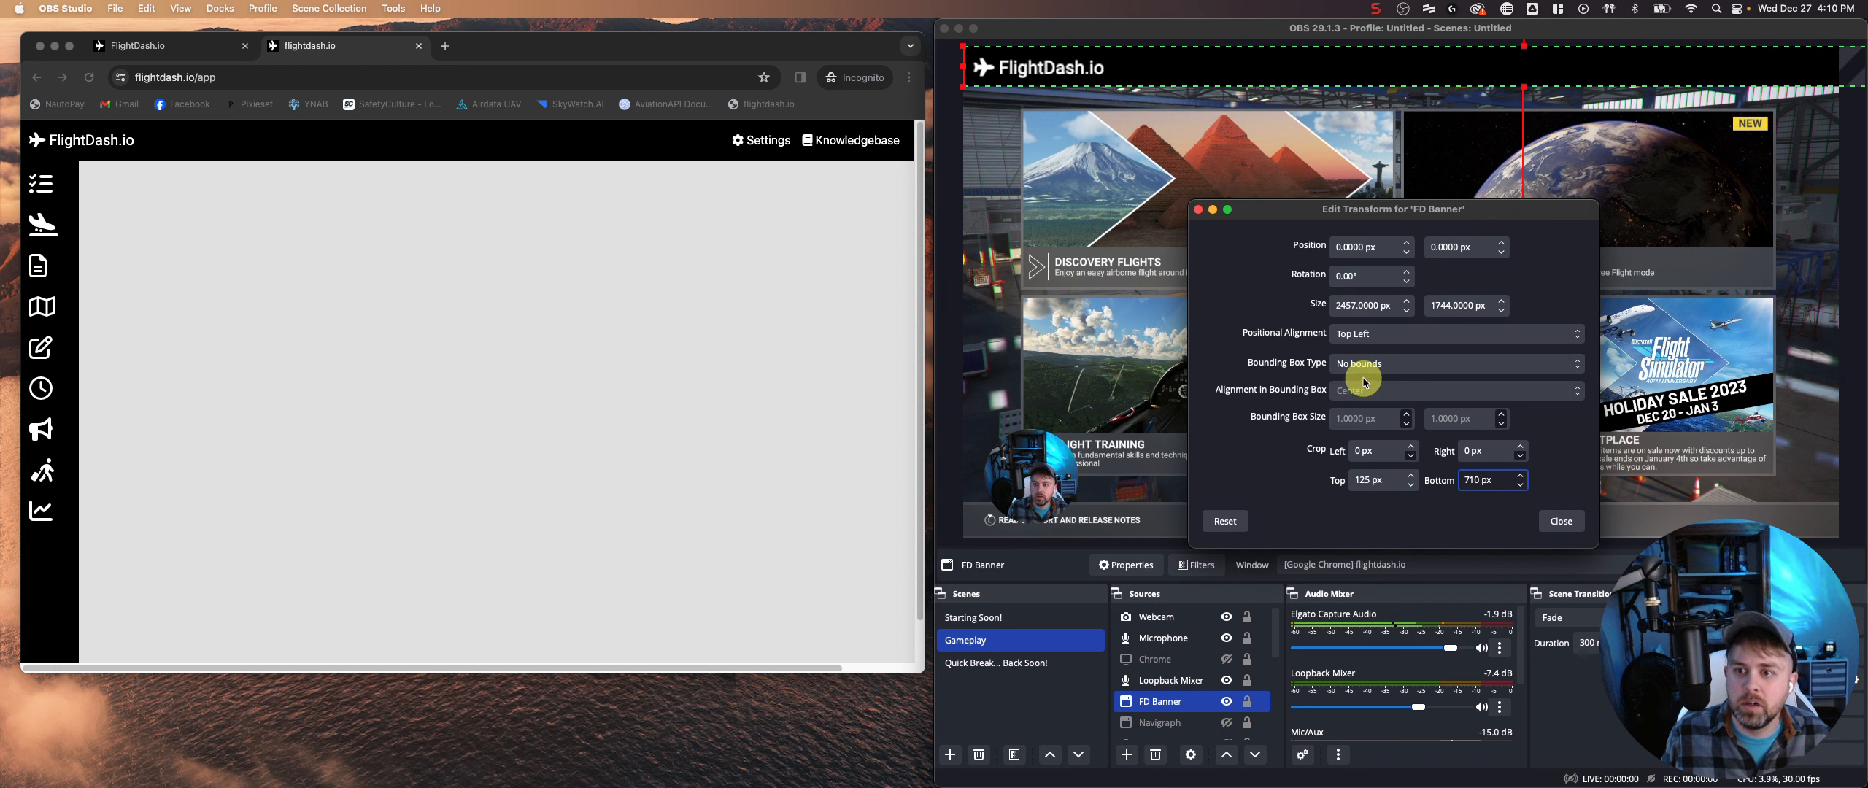
pyautogui.click(1561, 521)
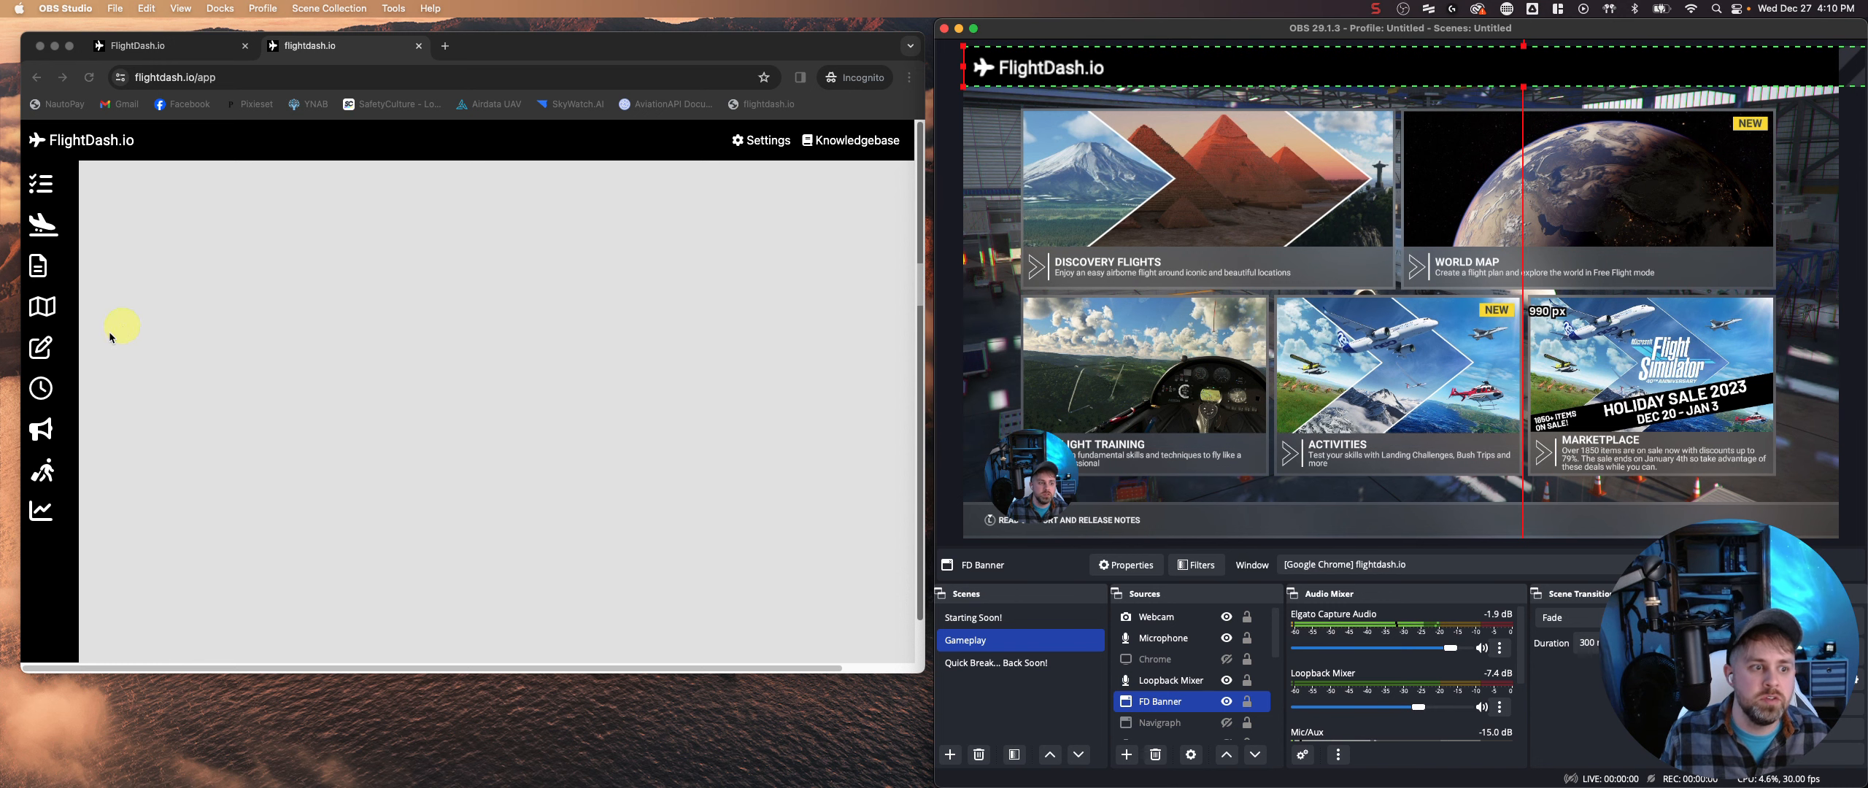
# - Switch to FlightDash.io in Chrome and enable the flight stats banner and the passenger stats in its Flight Status Controls
pyautogui.click(42, 349)
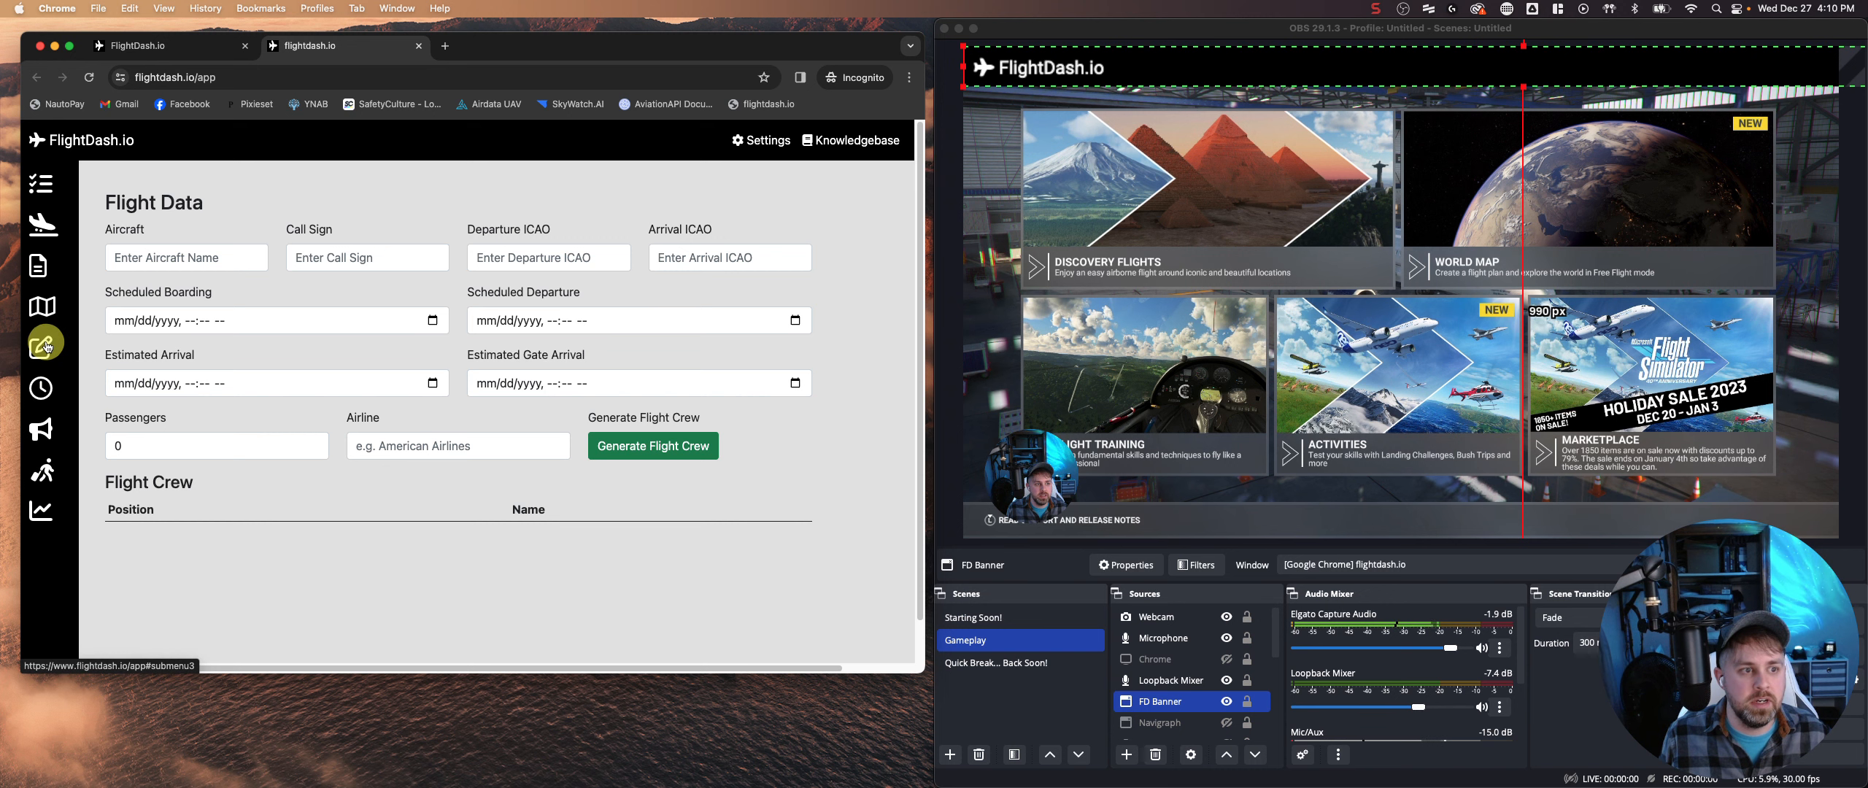
pyautogui.click(41, 386)
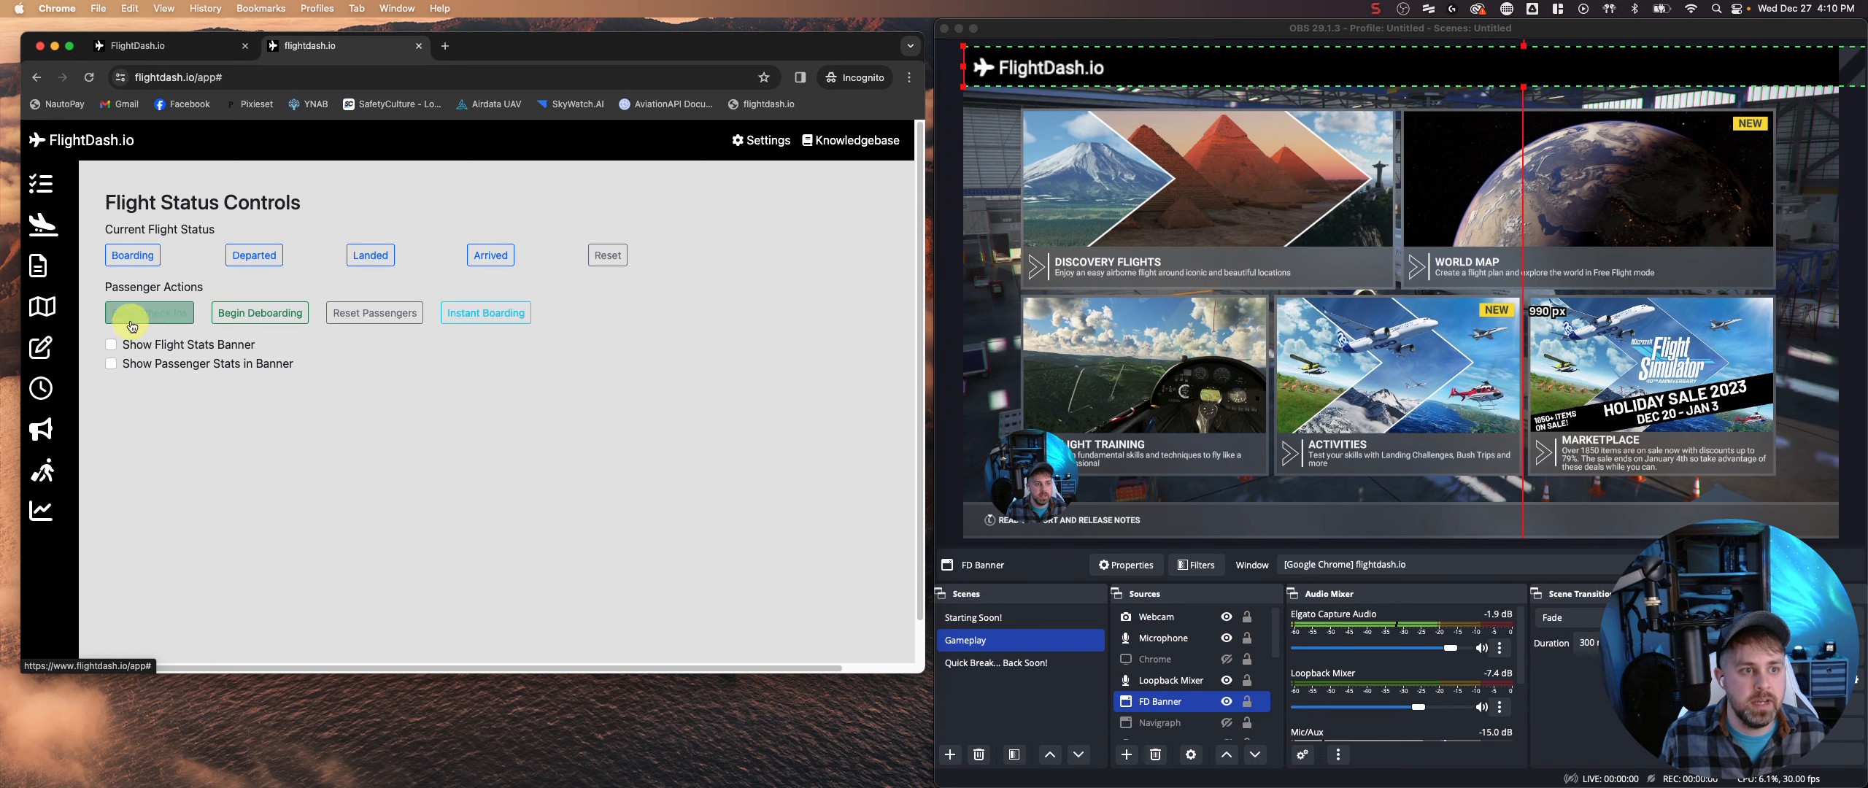
pyautogui.click(112, 345)
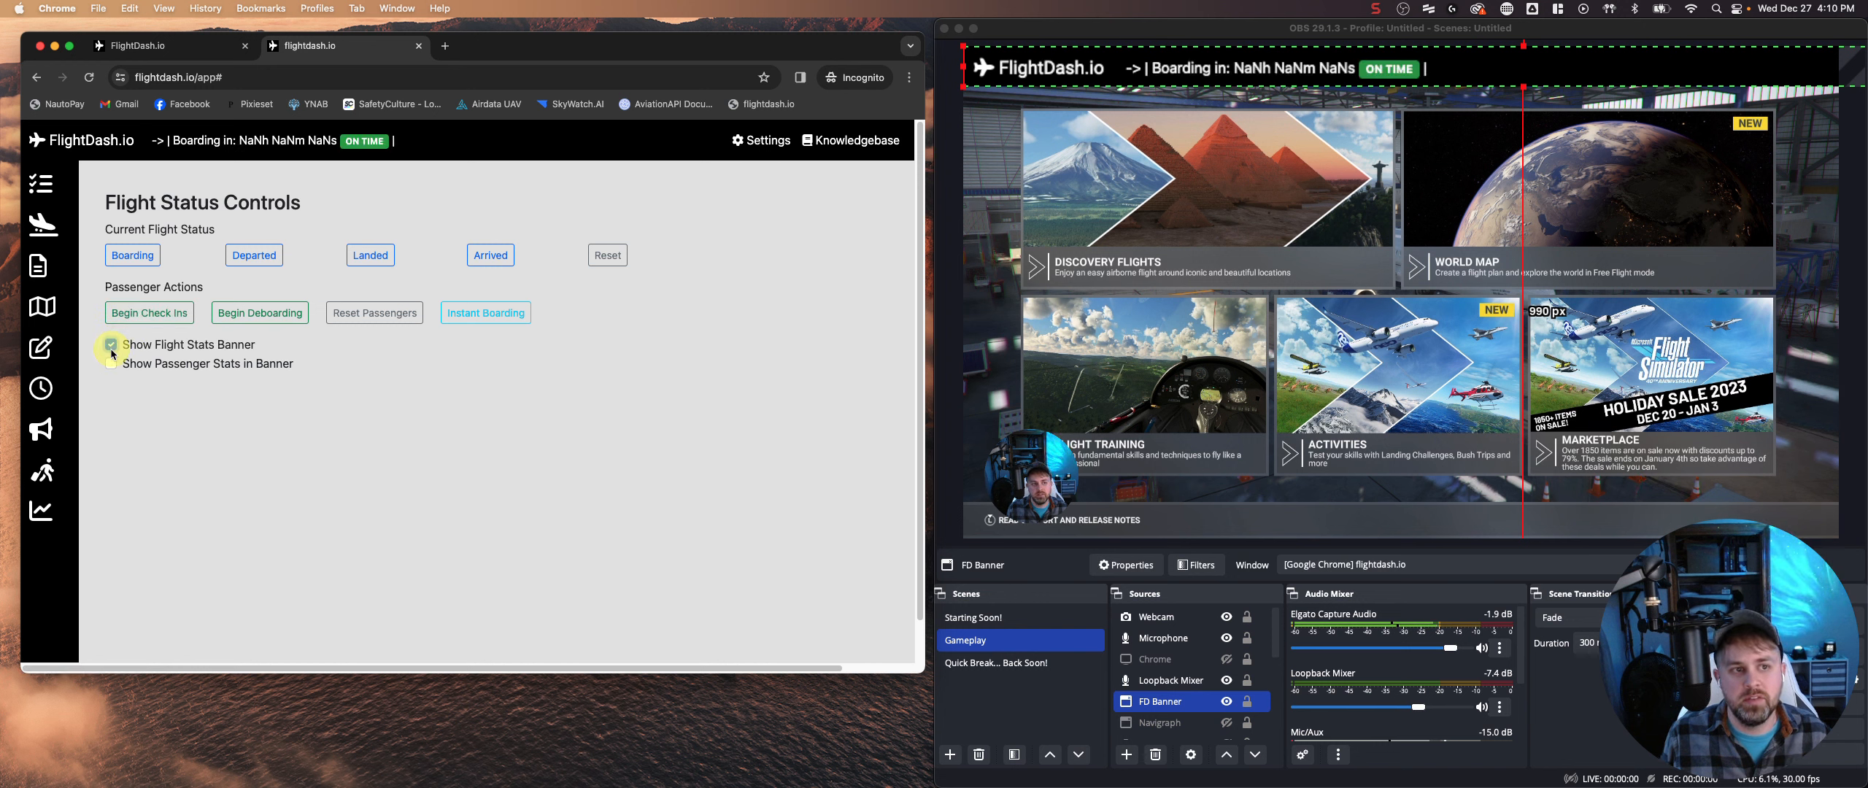
pyautogui.click(110, 364)
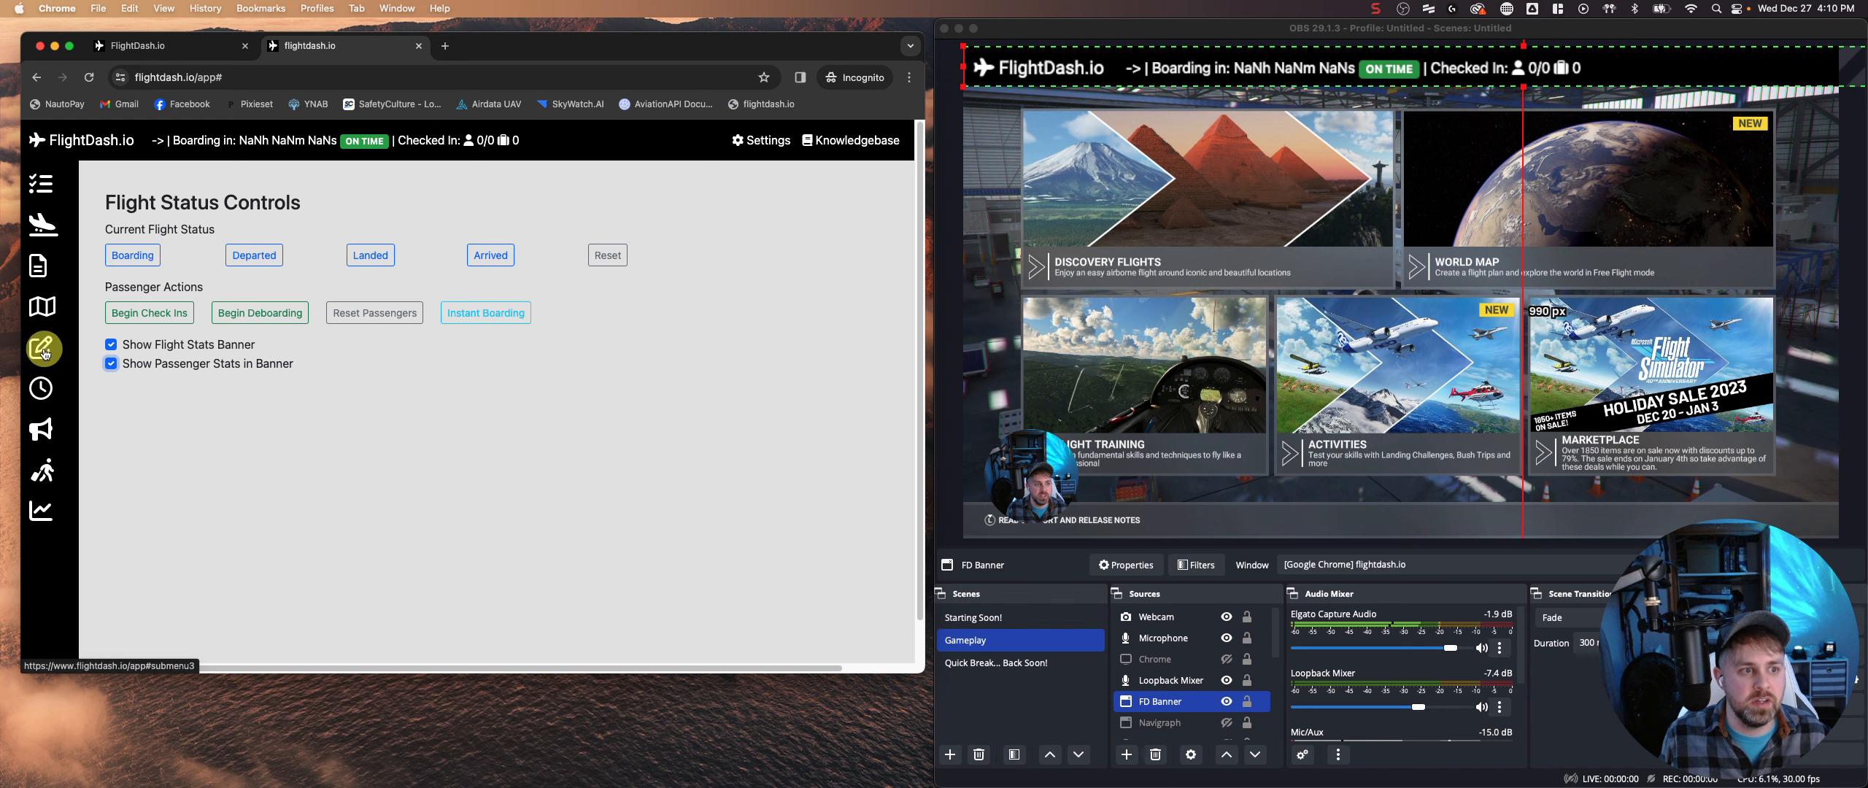
# - Import the config file flightdash-config (11).json from Downloads in the FlightDash.io settings and save them
pyautogui.click(752, 142)
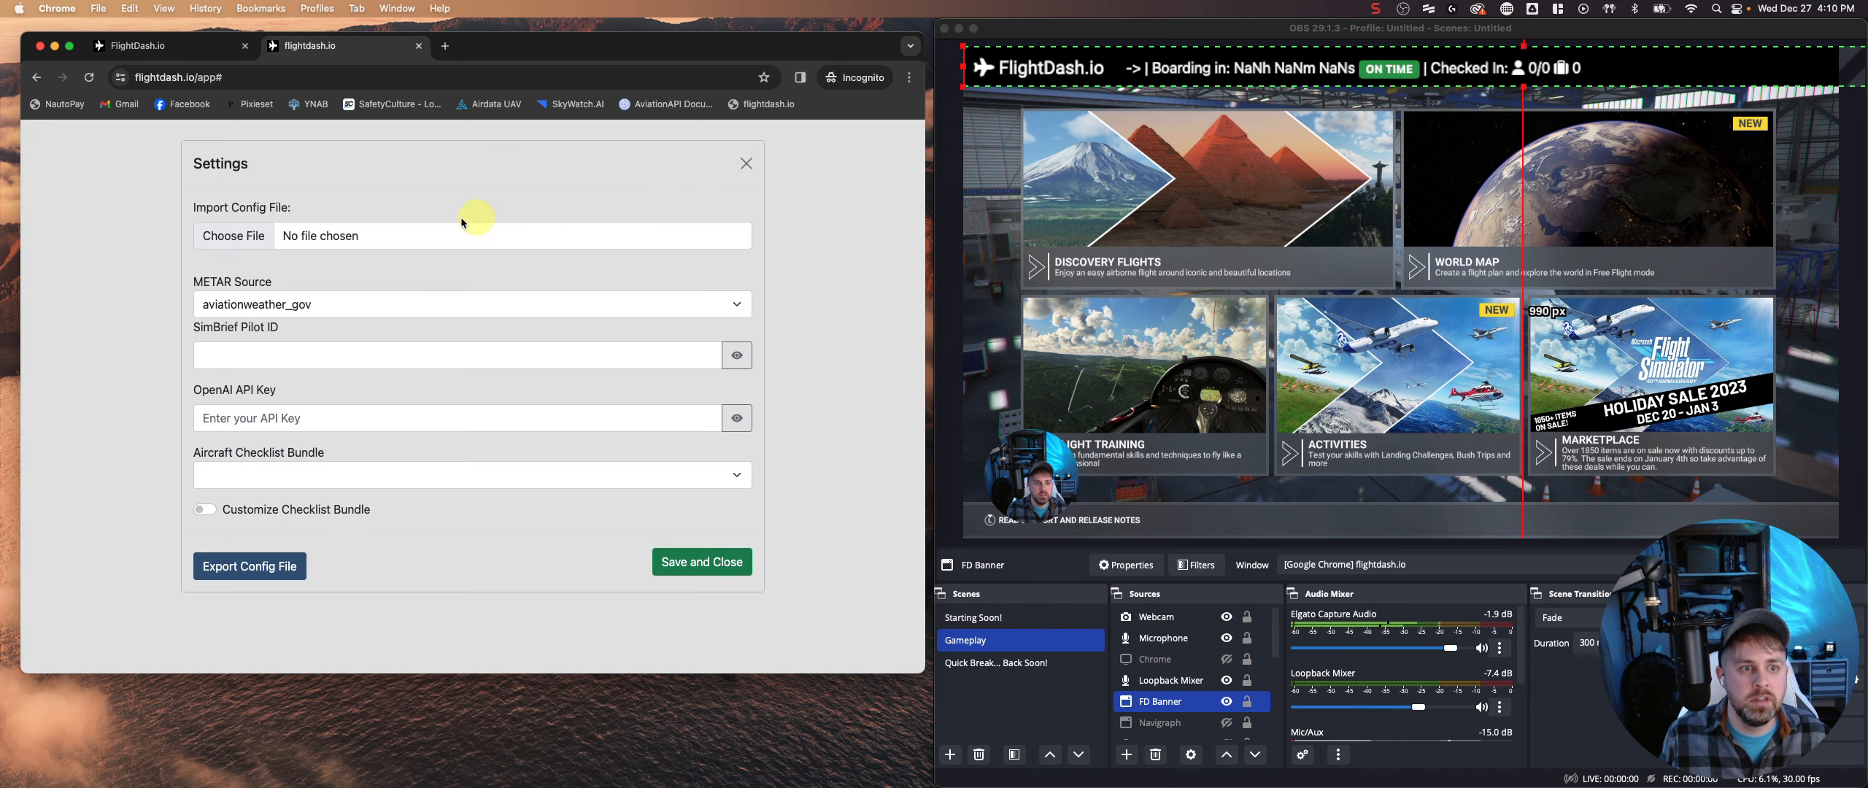
pyautogui.click(438, 241)
pyautogui.scroll(-5, 461, 392)
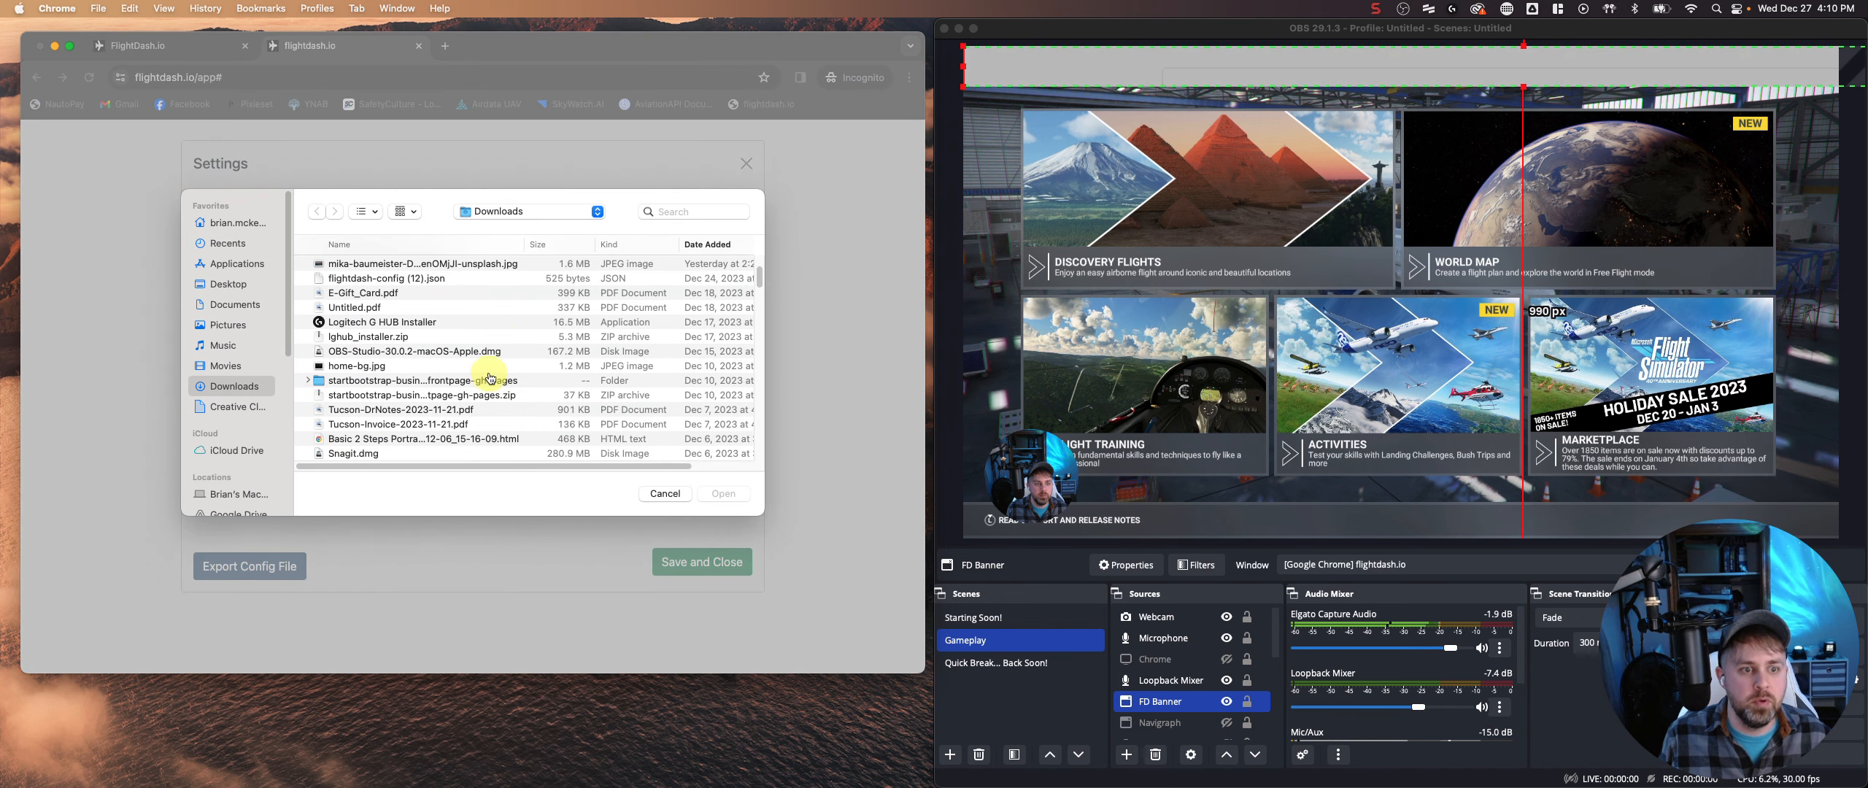
pyautogui.scroll(-3, 461, 392)
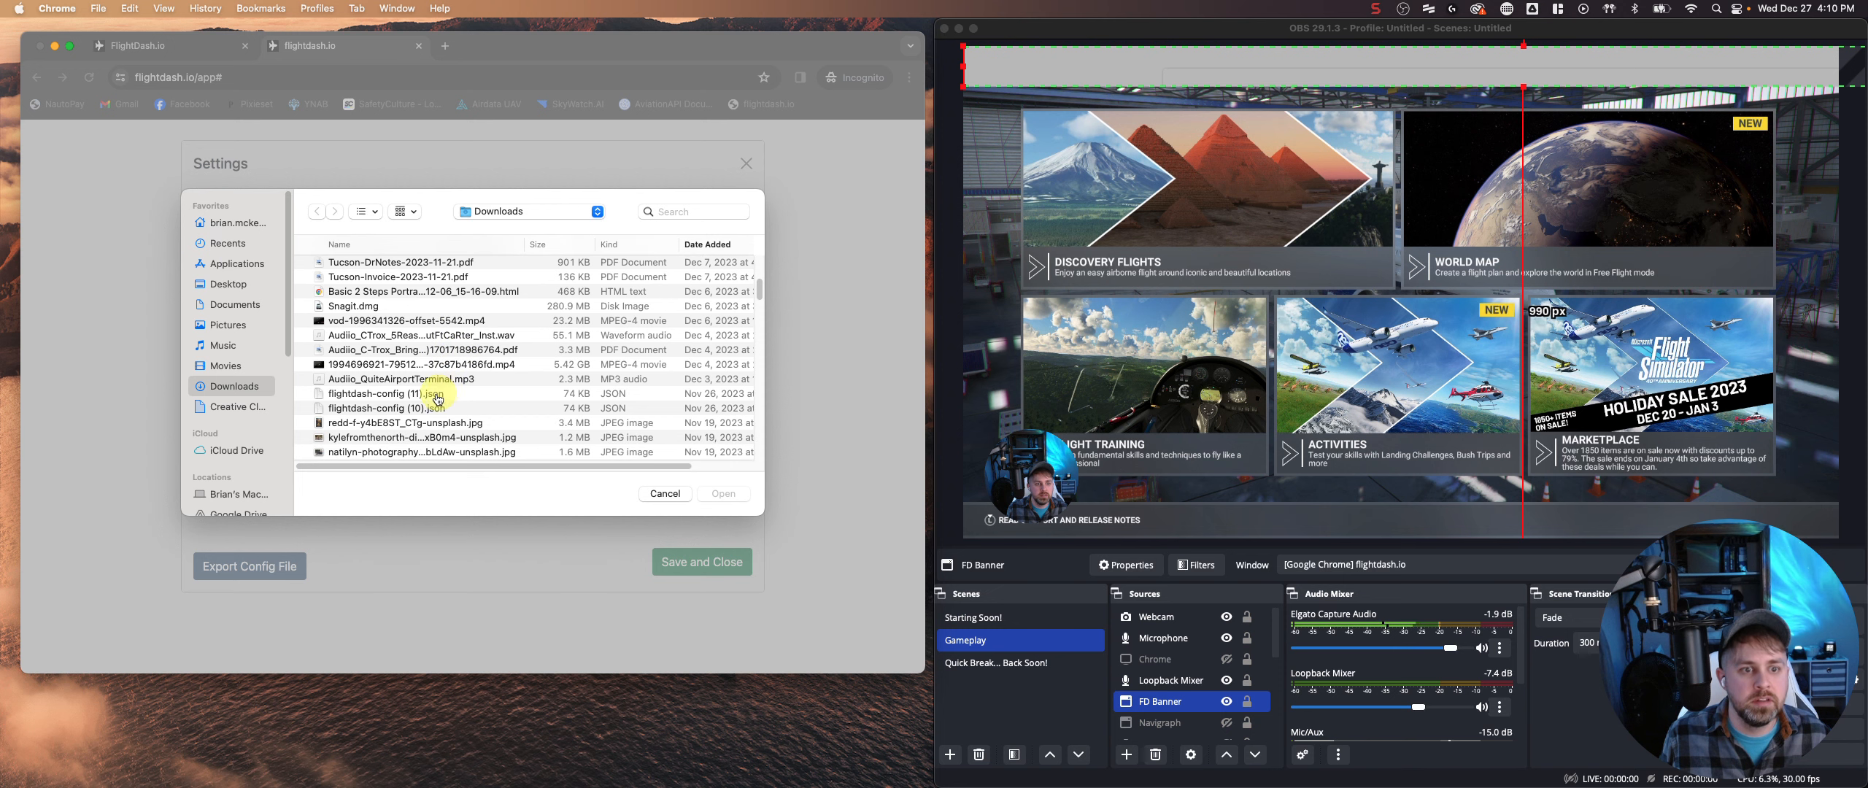
pyautogui.click(418, 398)
pyautogui.click(711, 492)
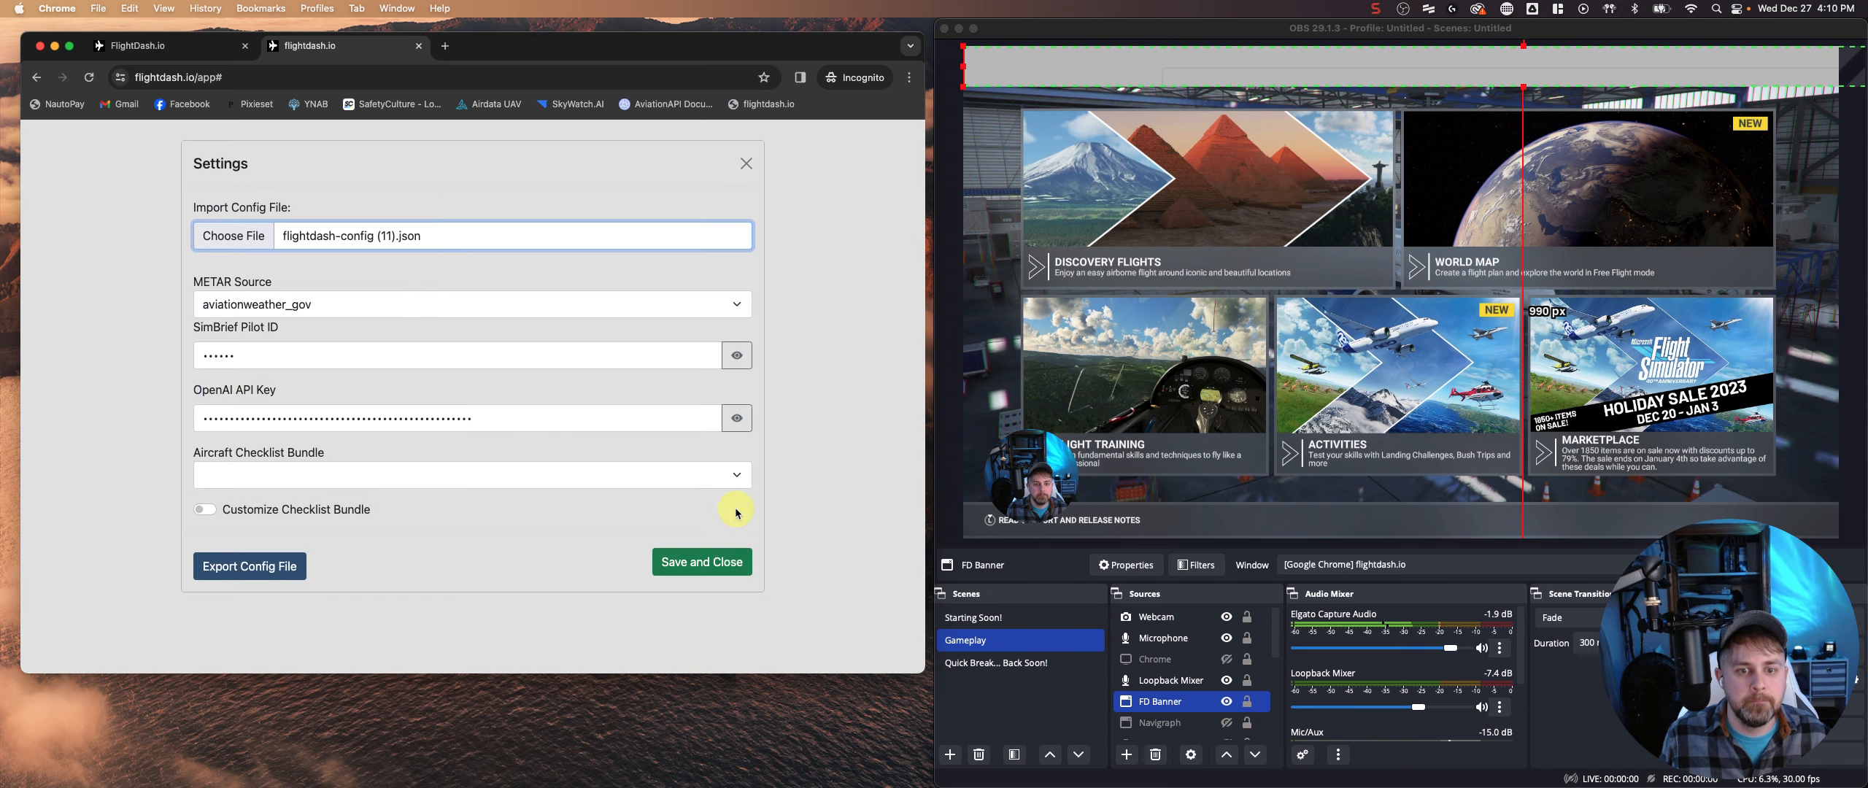
pyautogui.click(728, 566)
# - Load the flight plan on the FlightDash.io Flight Plan page
pyautogui.click(40, 262)
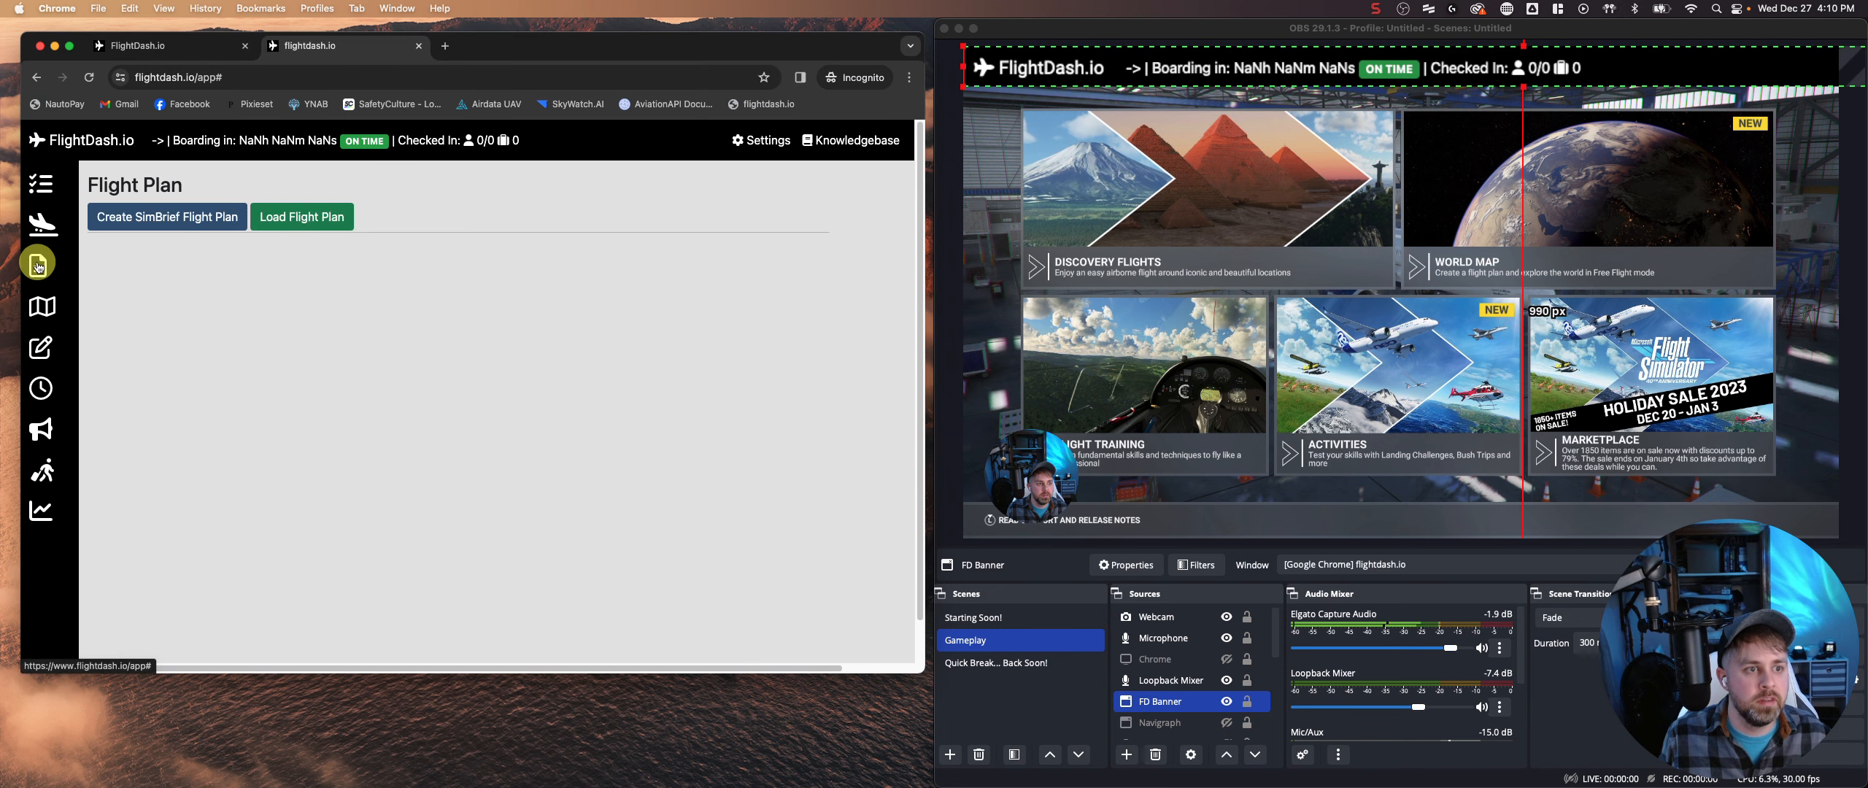
pyautogui.click(284, 219)
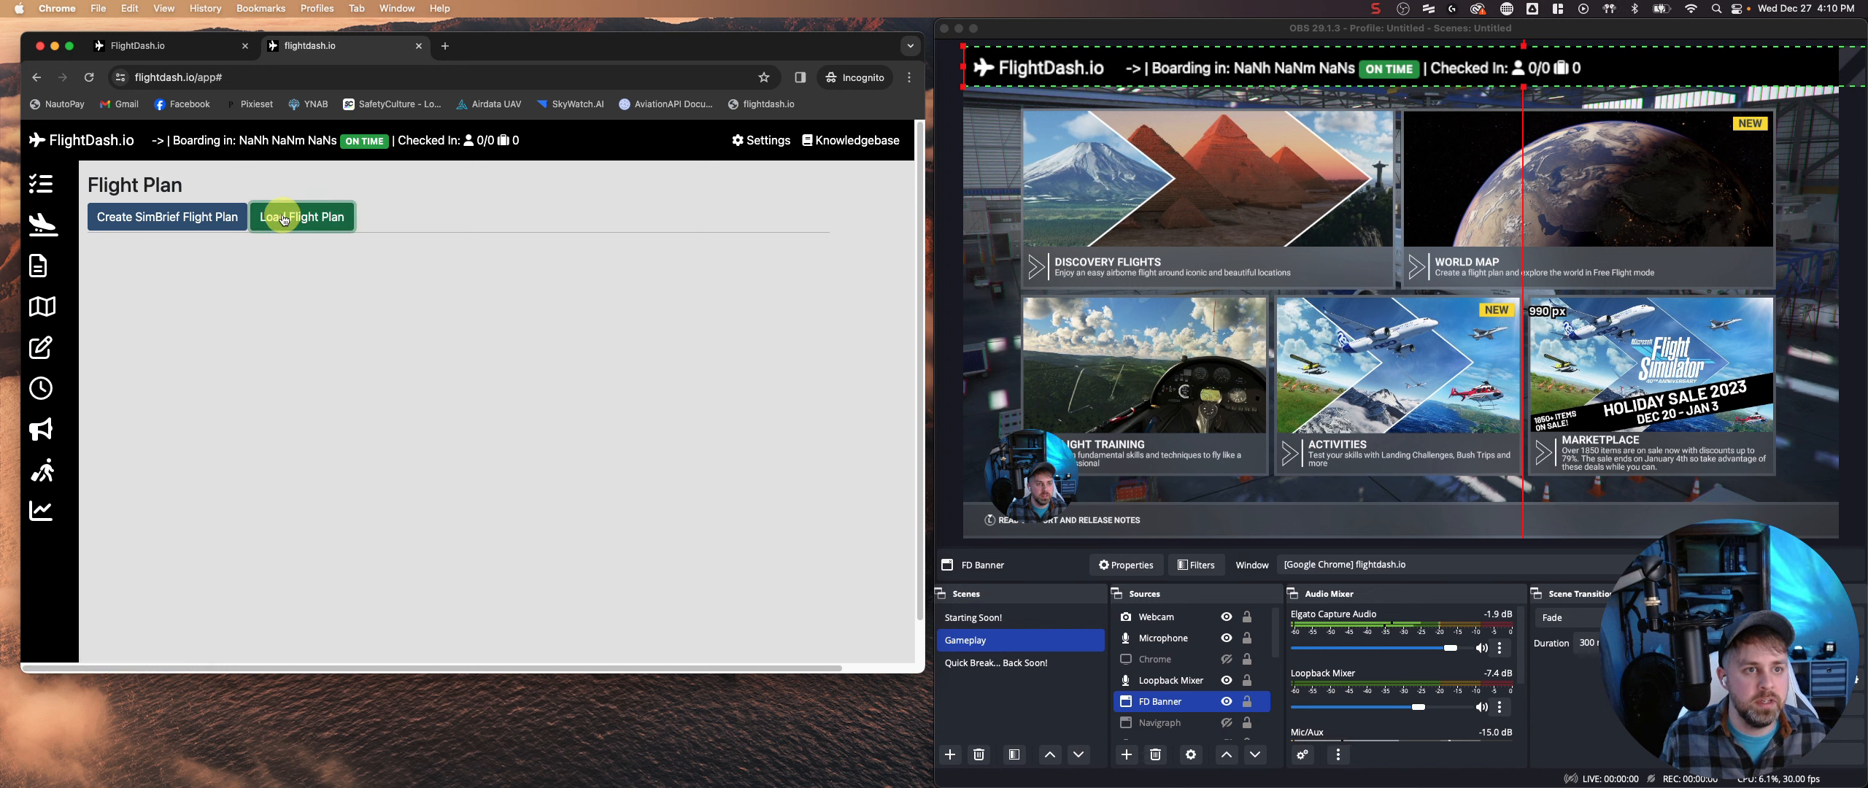